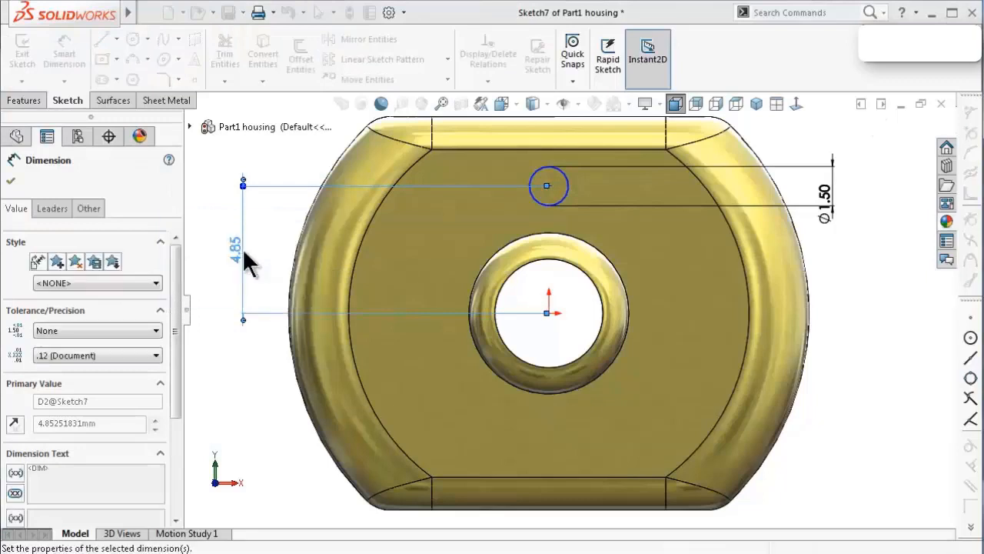
# Add a Vertical relation between the centre of the small circle above the central bore and the origin
pyautogui.press('Escape')
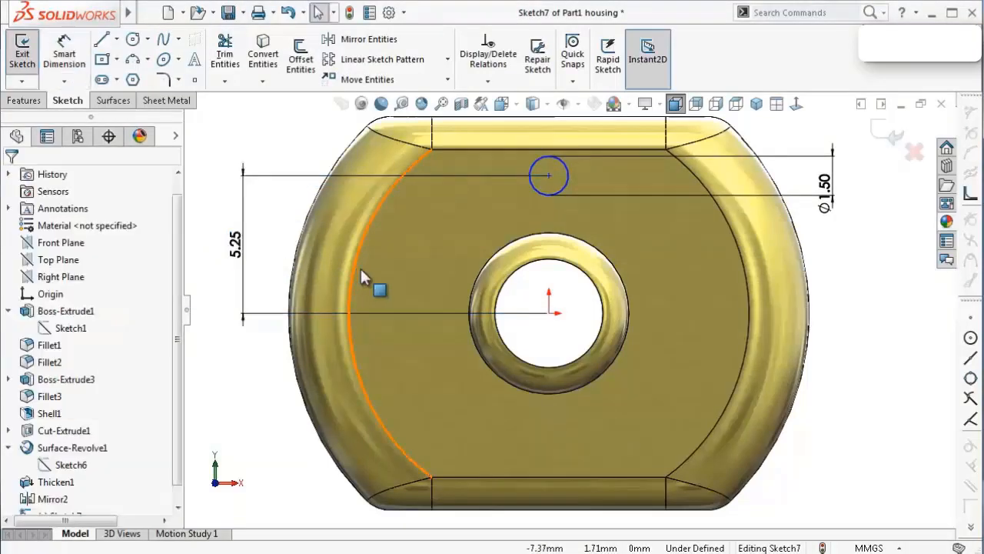
pyautogui.click(549, 176)
pyautogui.keyDown('ctrl'); pyautogui.click(549, 313); pyautogui.keyUp('ctrl')
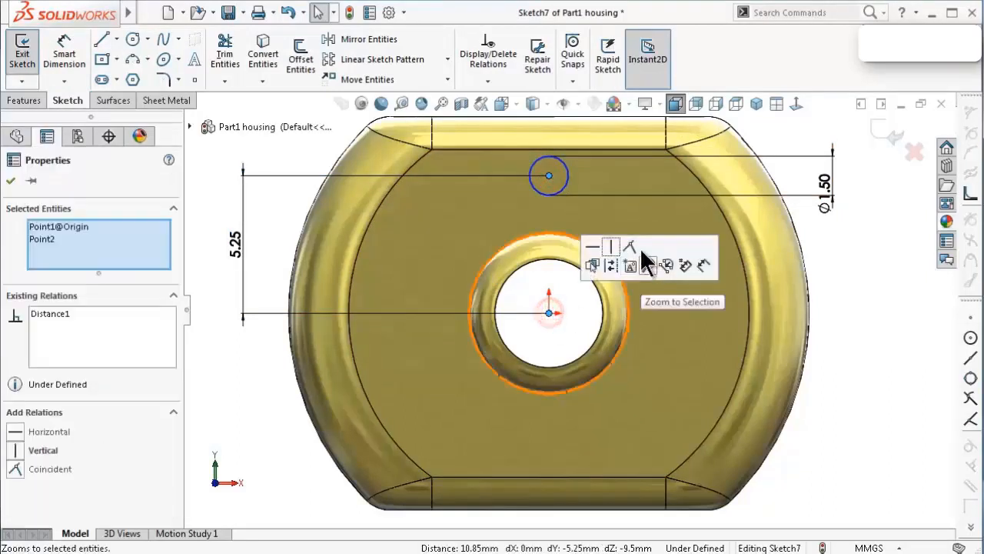
pyautogui.click(608, 240)
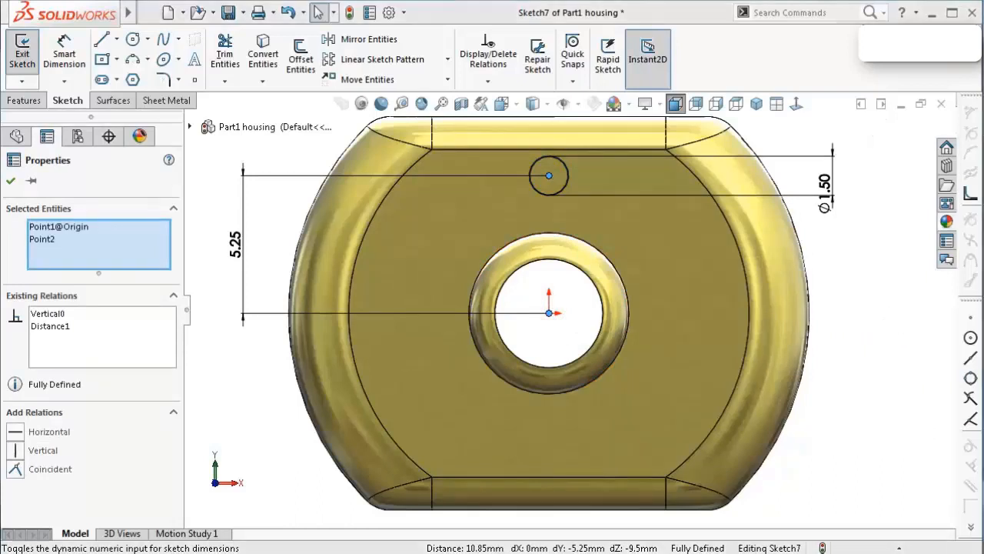
# Set the vertical distance from the origin to the small circle's centre to 5 mm
pyautogui.doubleClick(237, 244)
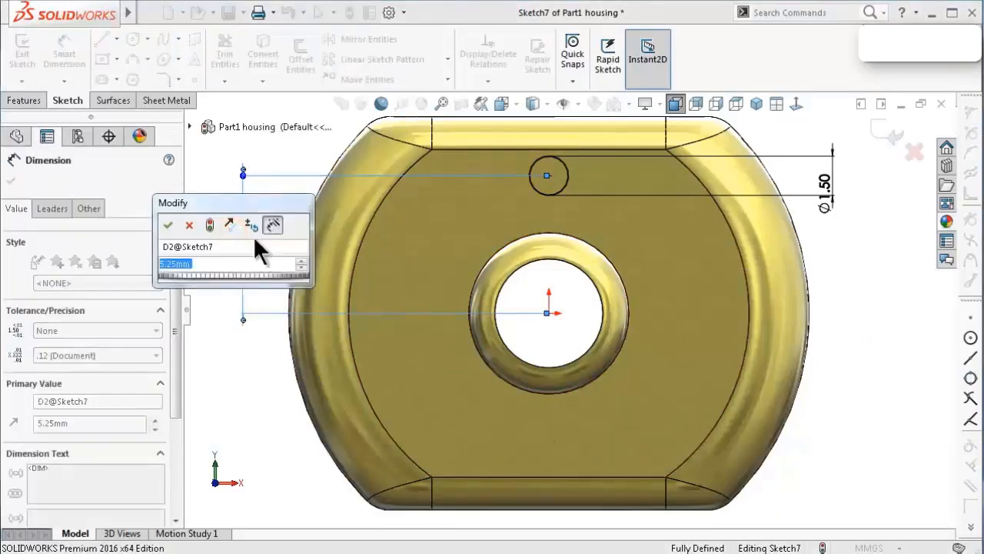
pyautogui.write('5')
pyautogui.press('Return')
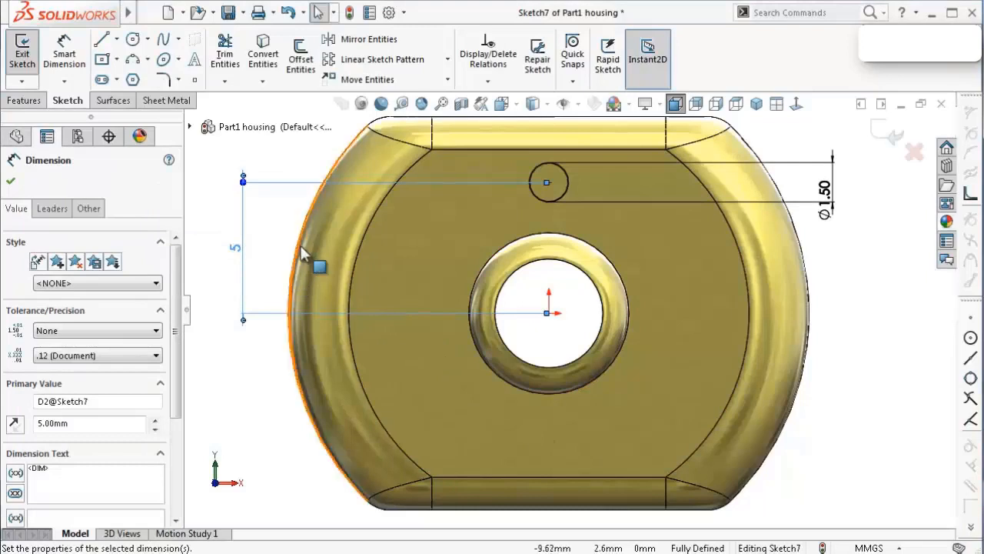
# Cut the small circle into the housing with an Extruded Cut set to Through All
pyautogui.click(23, 101)
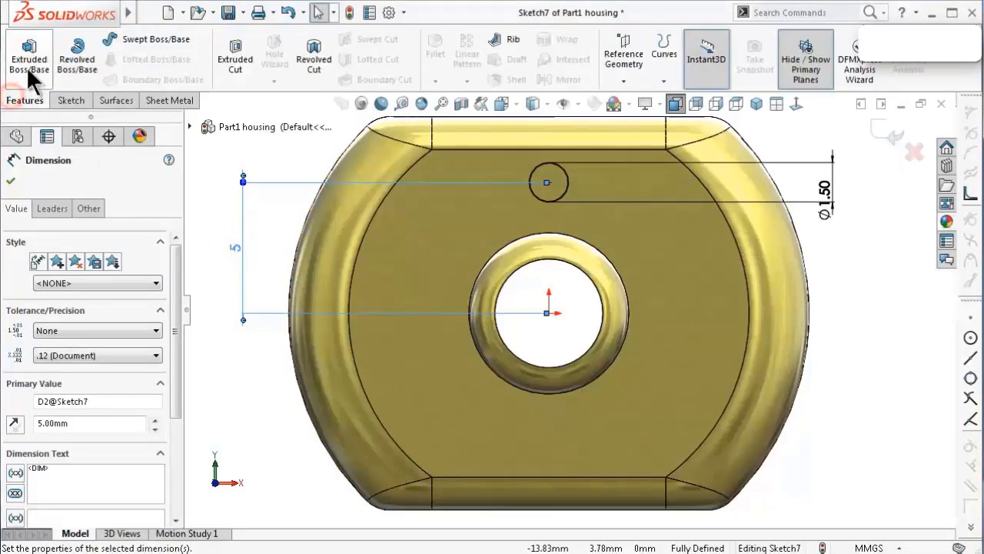
pyautogui.click(238, 63)
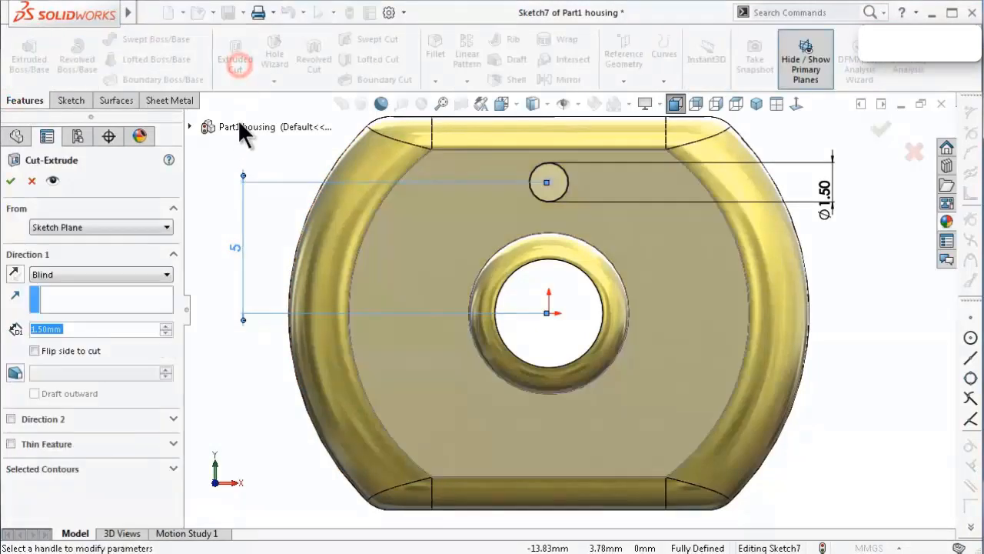
pyautogui.click(70, 275)
pyautogui.click(70, 291)
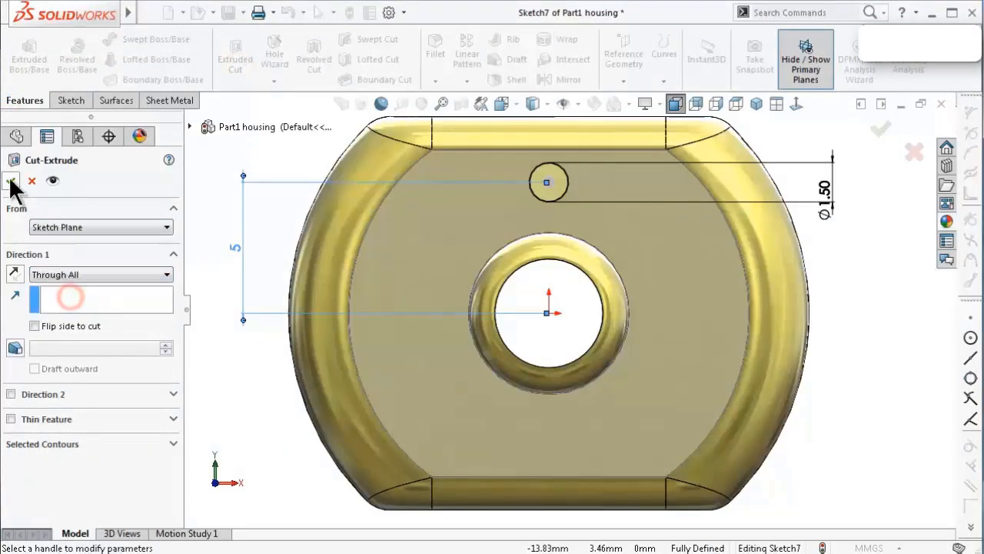
pyautogui.click(10, 180)
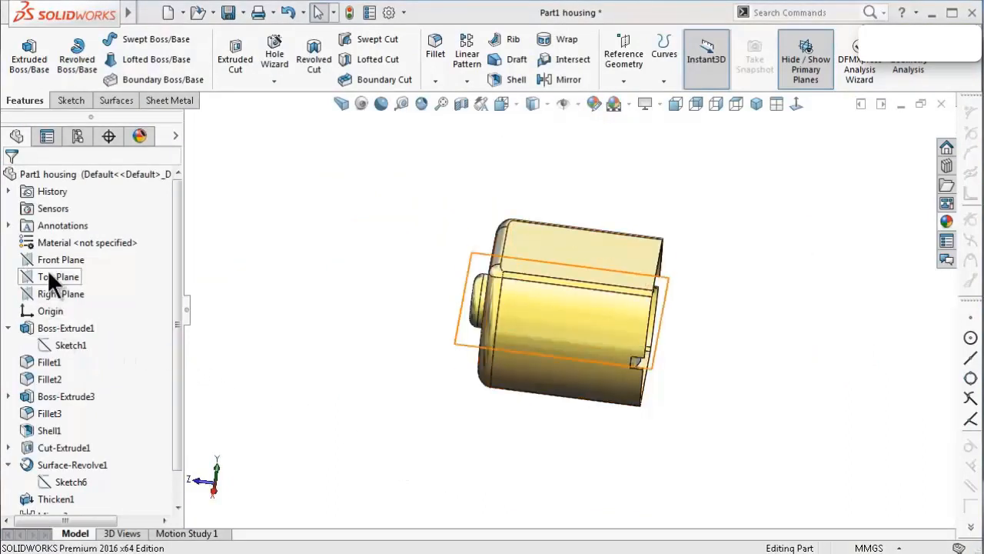
# Start a new sketch on the Right Plane and view it normal to the plane
pyautogui.click(47, 277)
pyautogui.moveTo(299, 296); pyautogui.dragTo(232, 308, button='middle')
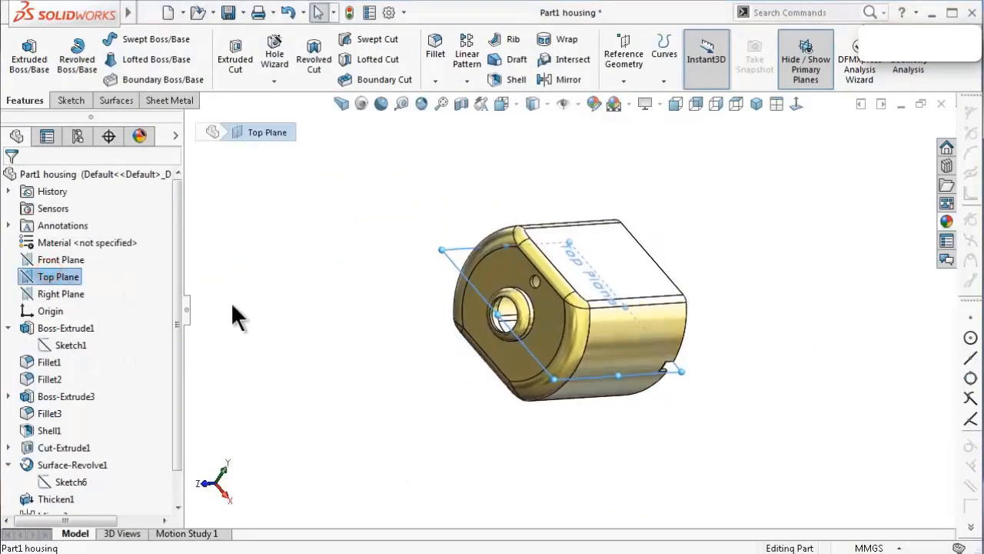
pyautogui.click(62, 294)
pyautogui.click(71, 275)
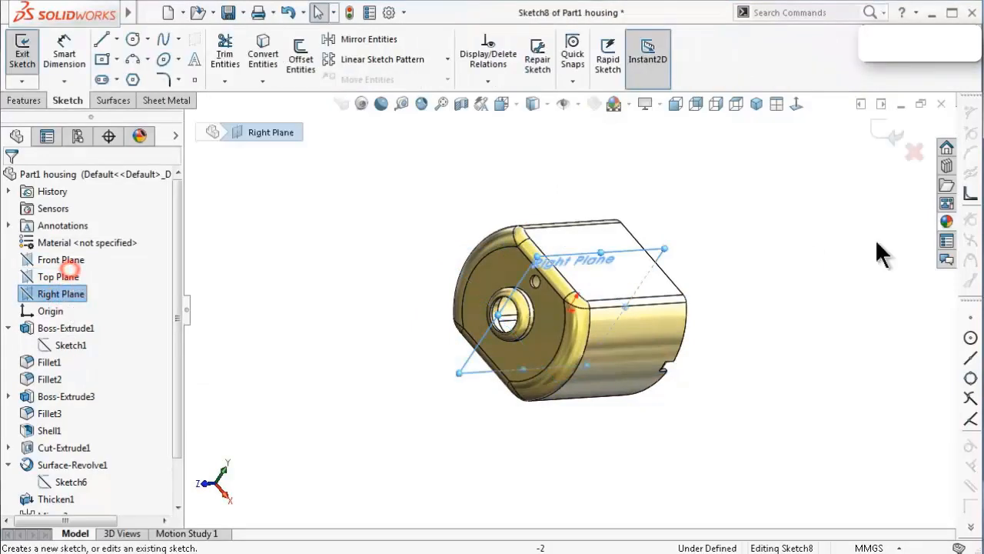
pyautogui.click(796, 103)
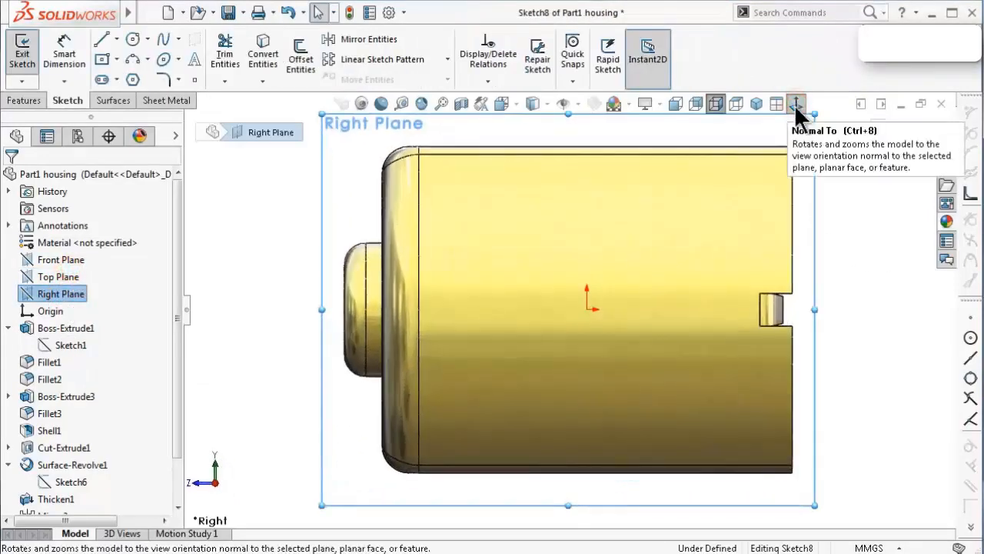
# Draw a center rectangle about 1.9 mm wide and 4.1 mm high near the housing's closed end, level with the origin
pyautogui.click(102, 59)
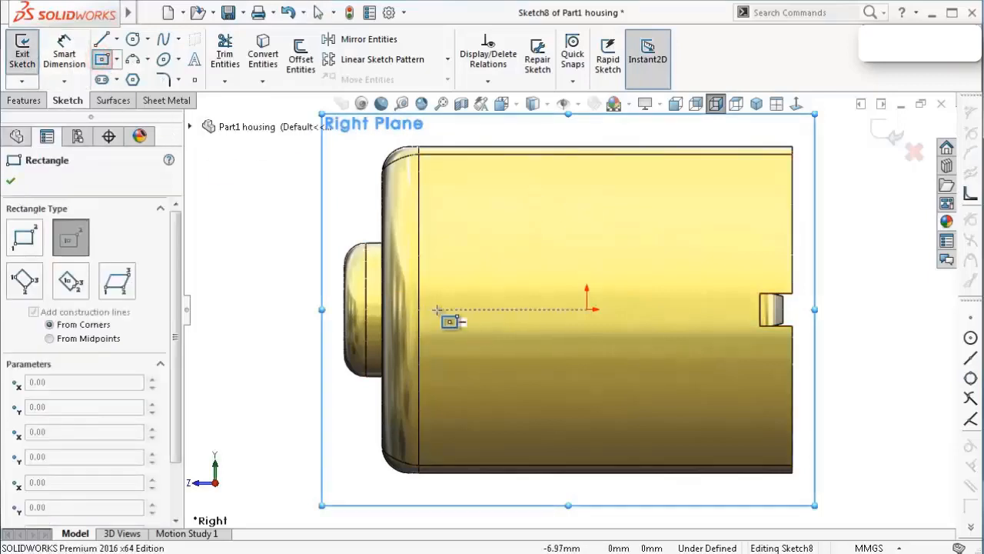
pyautogui.click(437, 310)
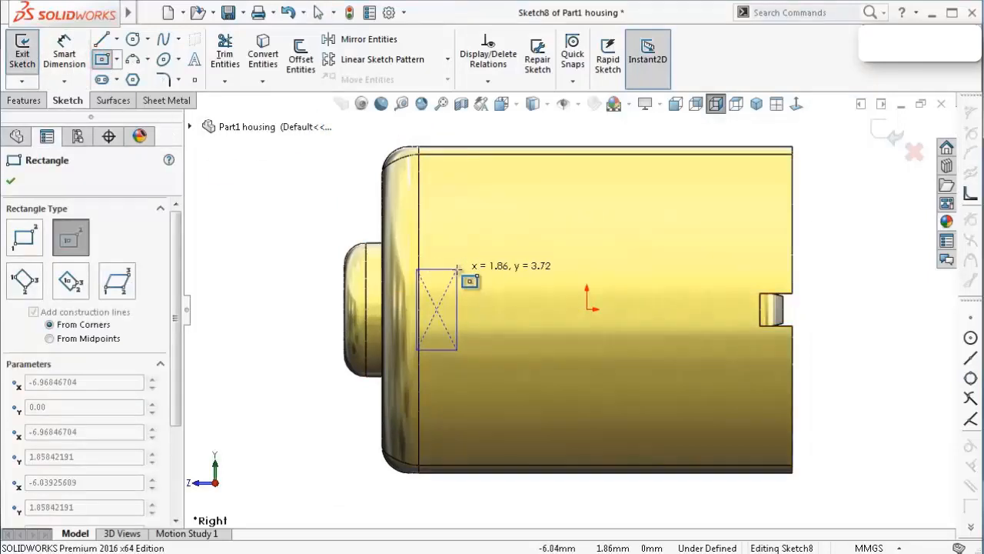
pyautogui.click(457, 265)
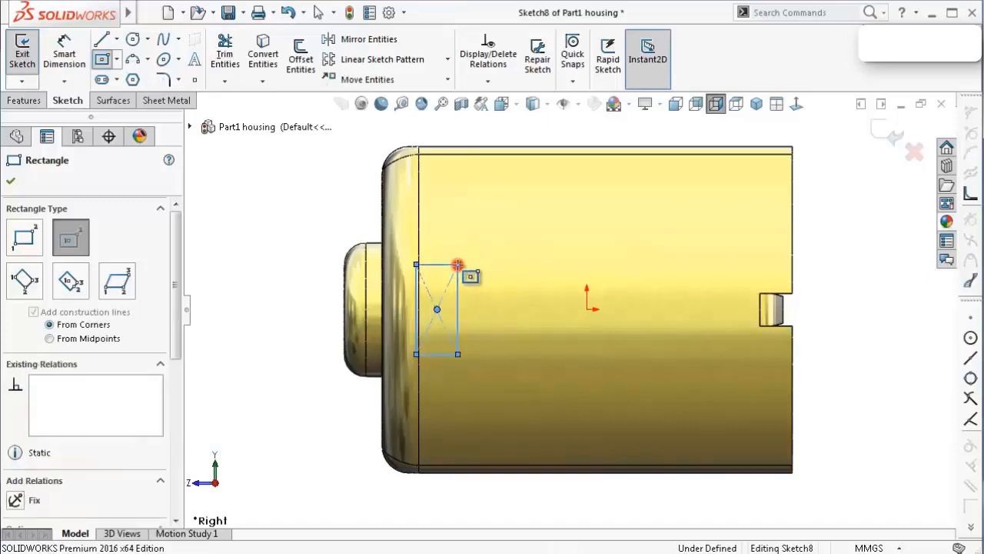
# Dimension the rectangle 4 mm high and 2 mm wide
pyautogui.click(59, 56)
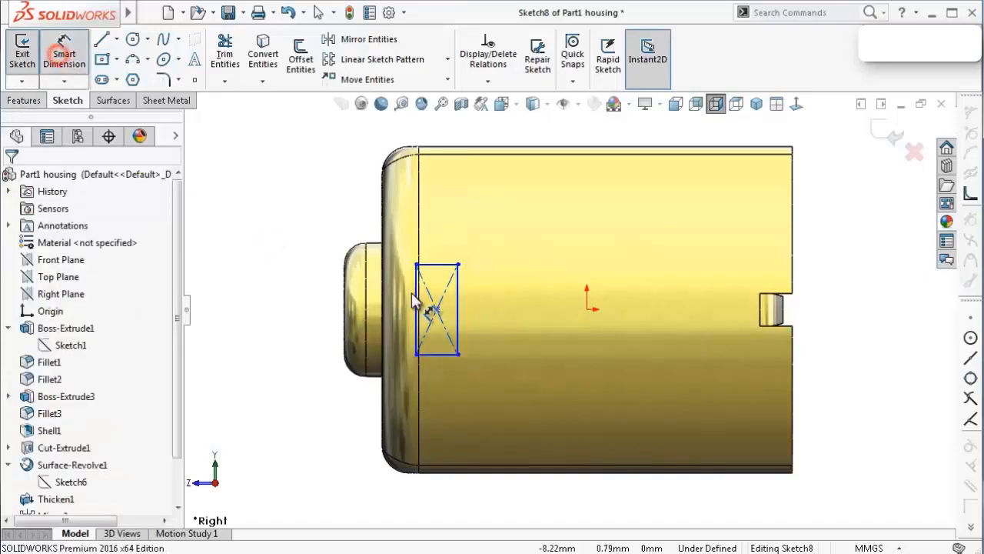
pyautogui.click(459, 292)
pyautogui.click(496, 290)
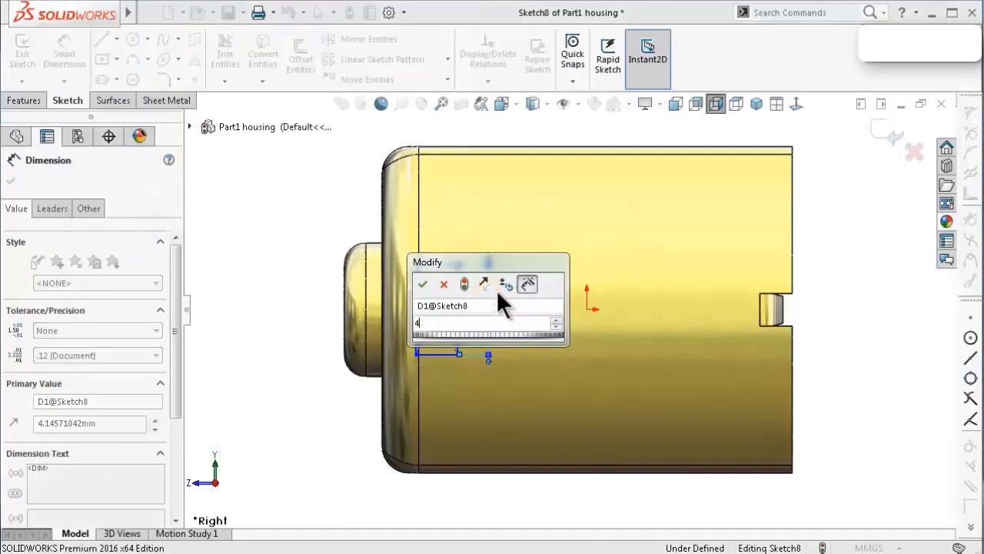
pyautogui.write('4')
pyautogui.press('Return')
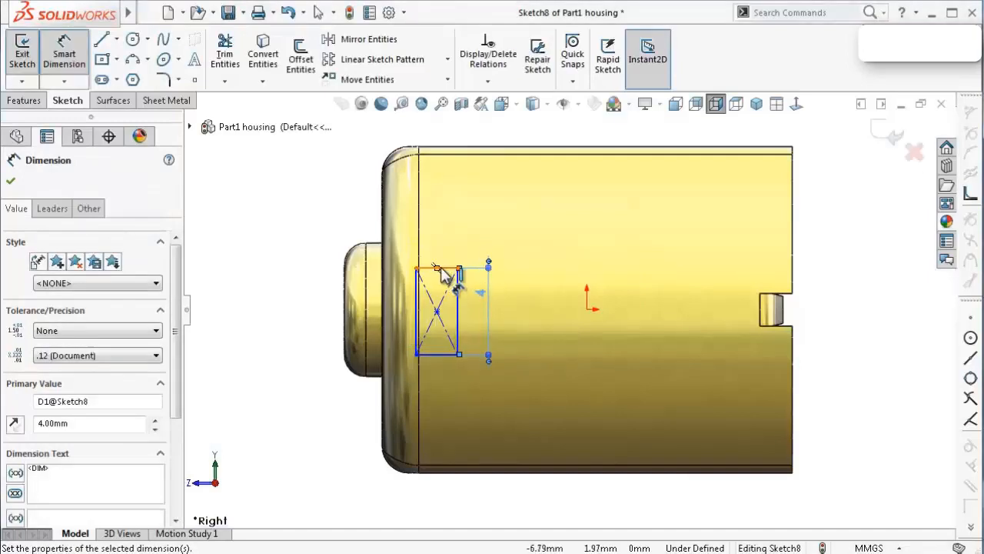
pyautogui.click(447, 268)
pyautogui.click(455, 245)
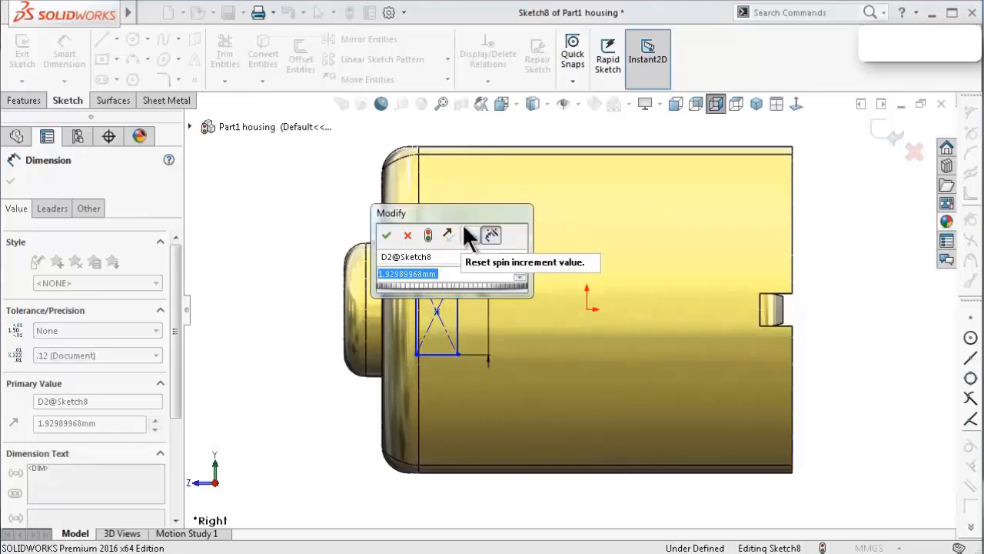
pyautogui.write('2')
pyautogui.press('Return')
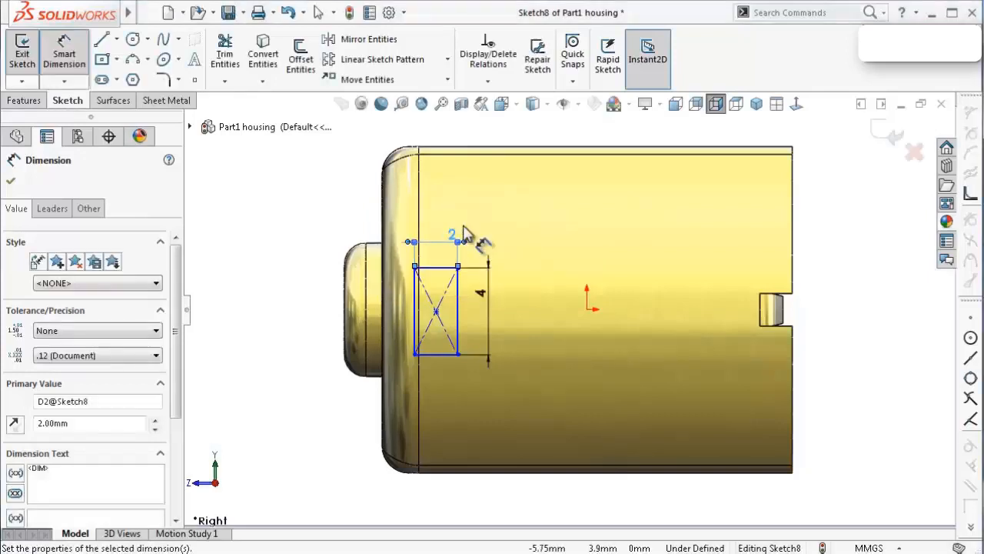
# Dimension the rectangle's centre 3 mm from the outer edge of the housing's closed end
pyautogui.click(436, 313)
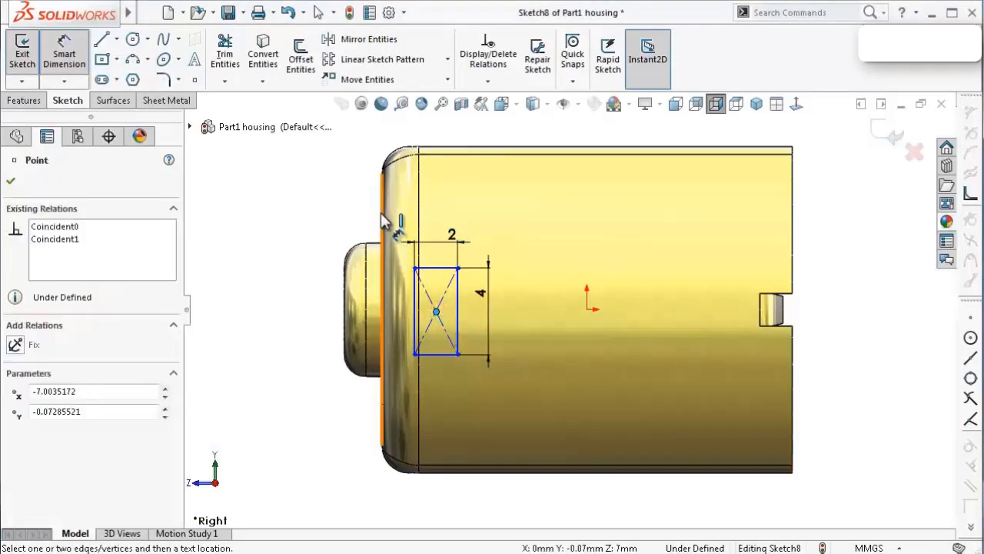
pyautogui.click(380, 212)
pyautogui.press('f')
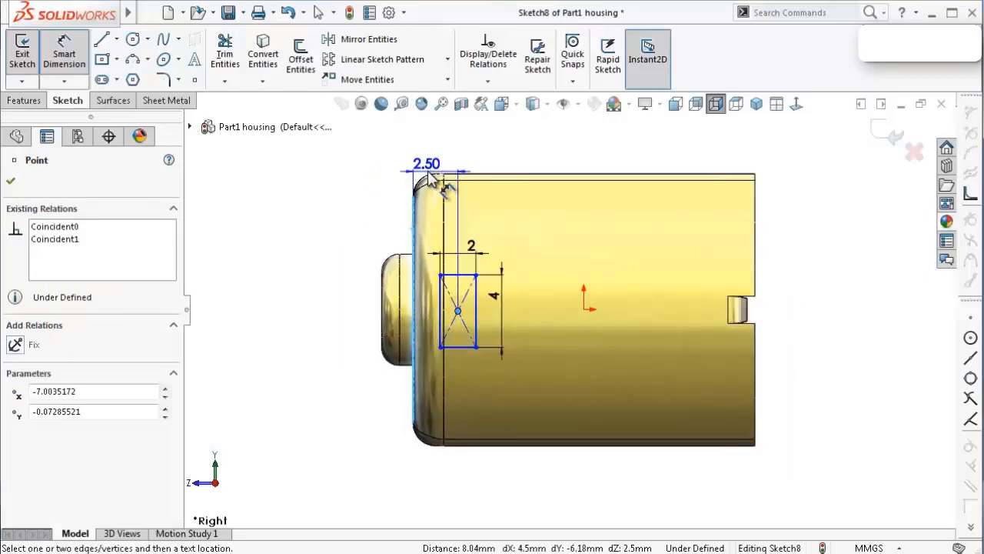
pyautogui.click(440, 160)
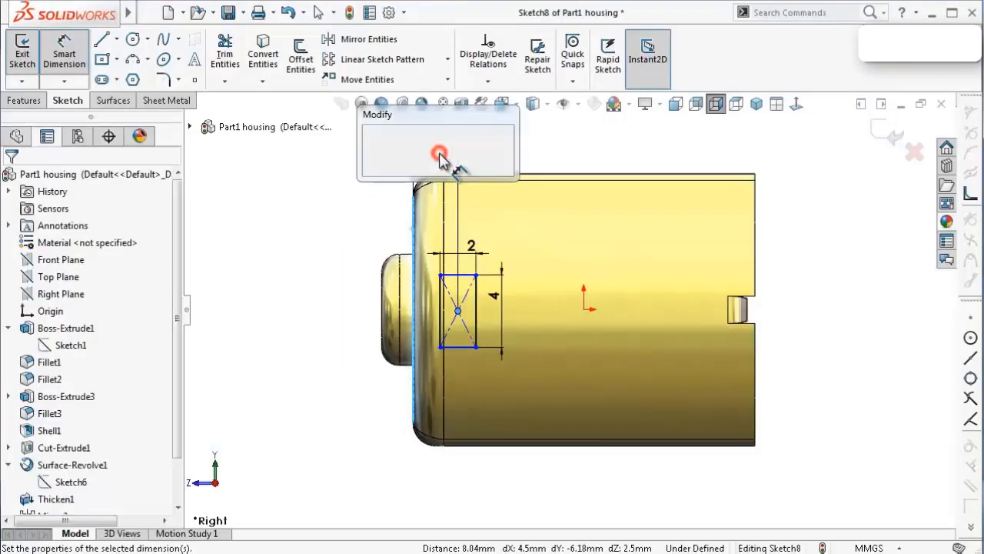
pyautogui.write('3')
pyautogui.press('Return')
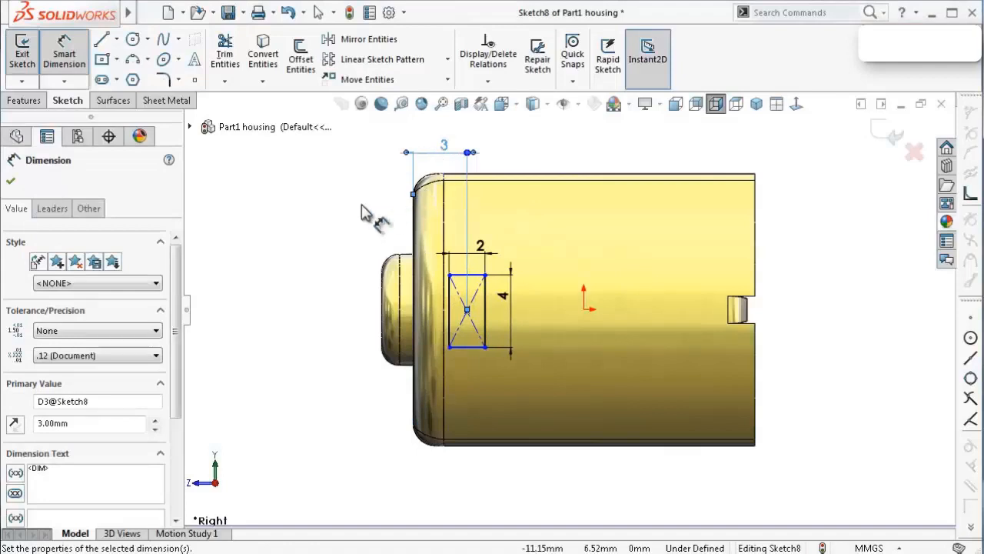
pyautogui.press('Escape')
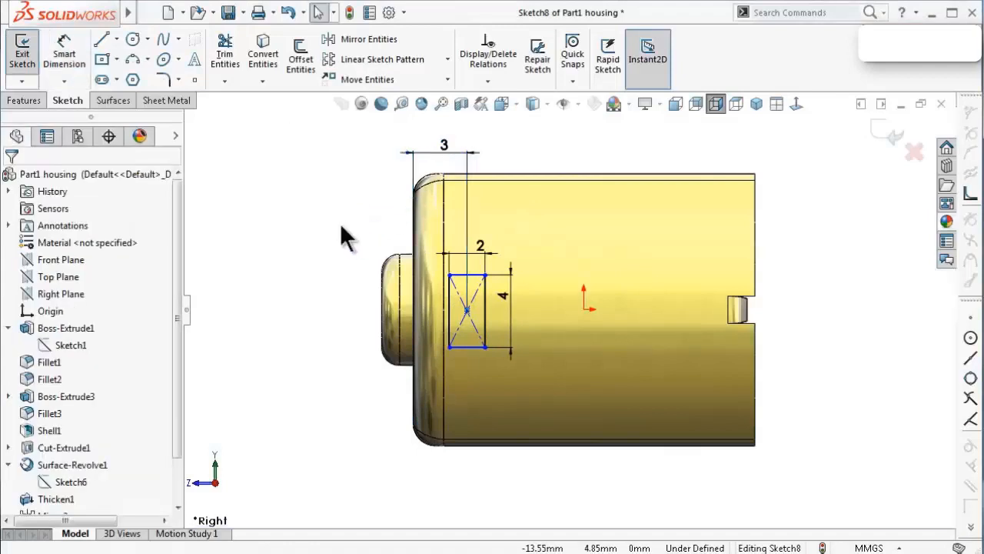
# Add a Horizontal relation between the rectangle's centre point and the origin
pyautogui.scroll(-2, 427, 283)
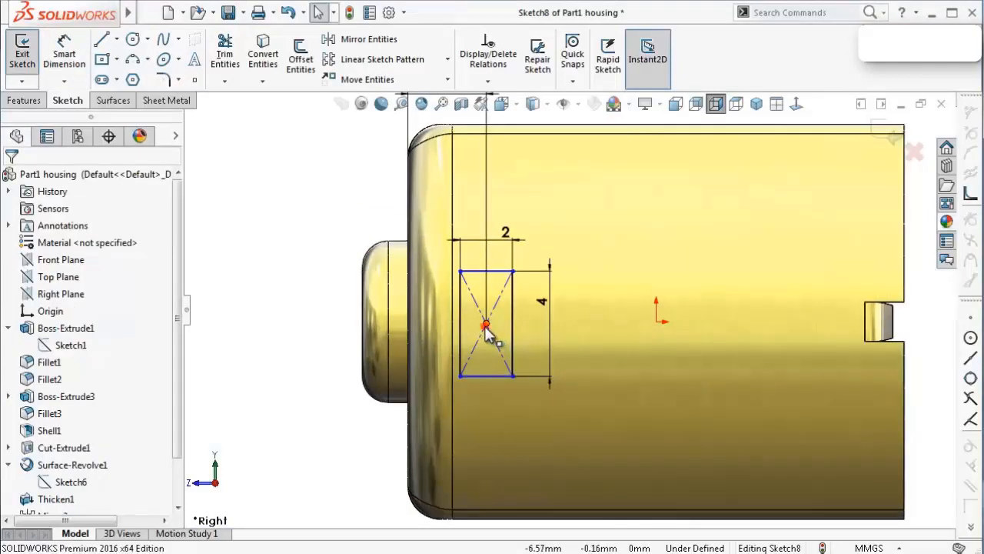
pyautogui.click(486, 327)
pyautogui.keyDown('ctrl'); pyautogui.click(656, 323); pyautogui.keyUp('ctrl')
pyautogui.click(699, 259)
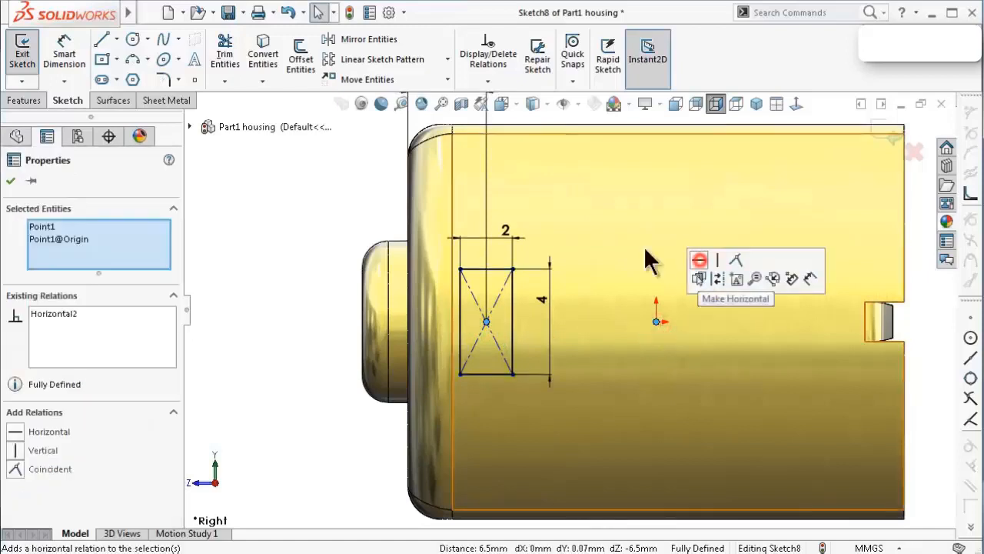
pyautogui.click(348, 160)
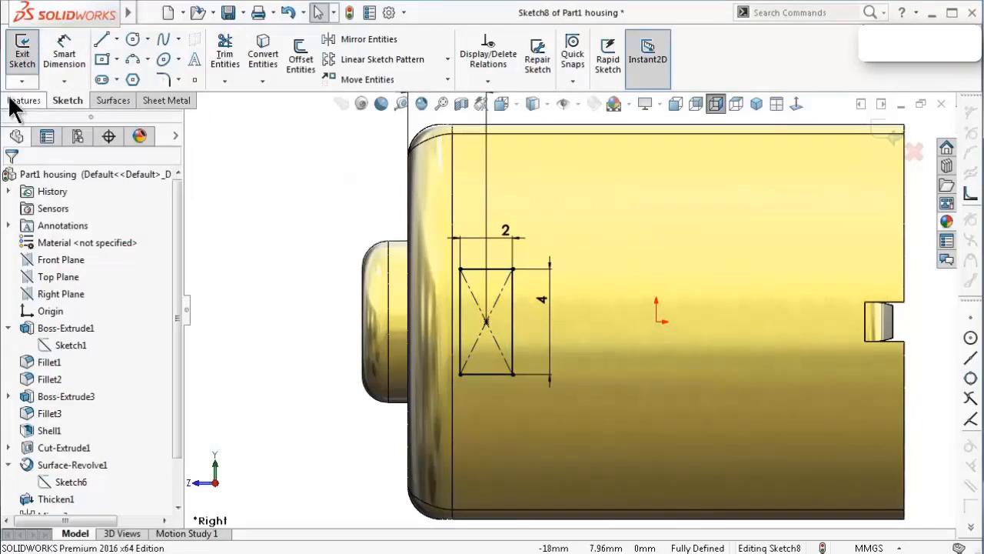
# Cut the rectangle through both sides of the housing with an Extruded Cut set to Through All - Both
pyautogui.press('s')
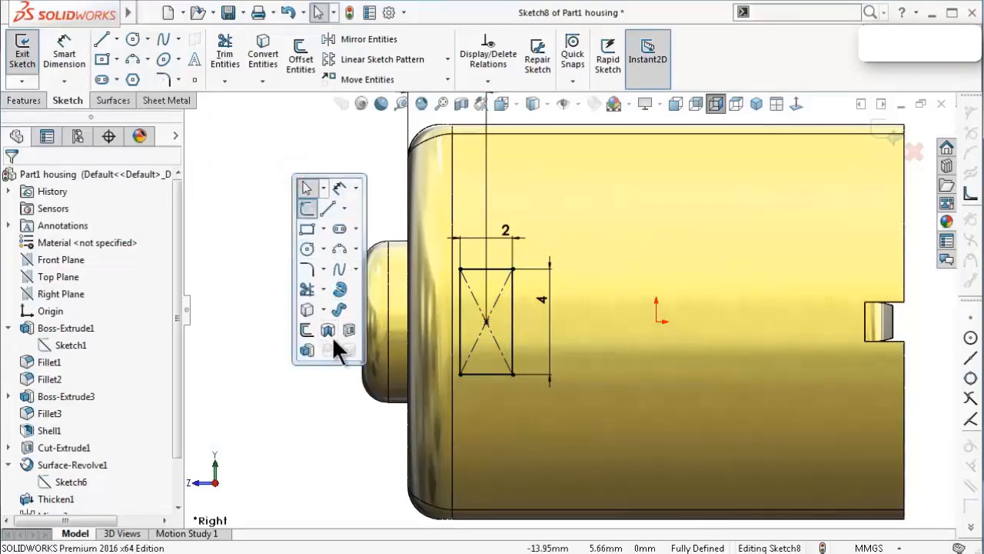
pyautogui.click(329, 333)
pyautogui.click(77, 276)
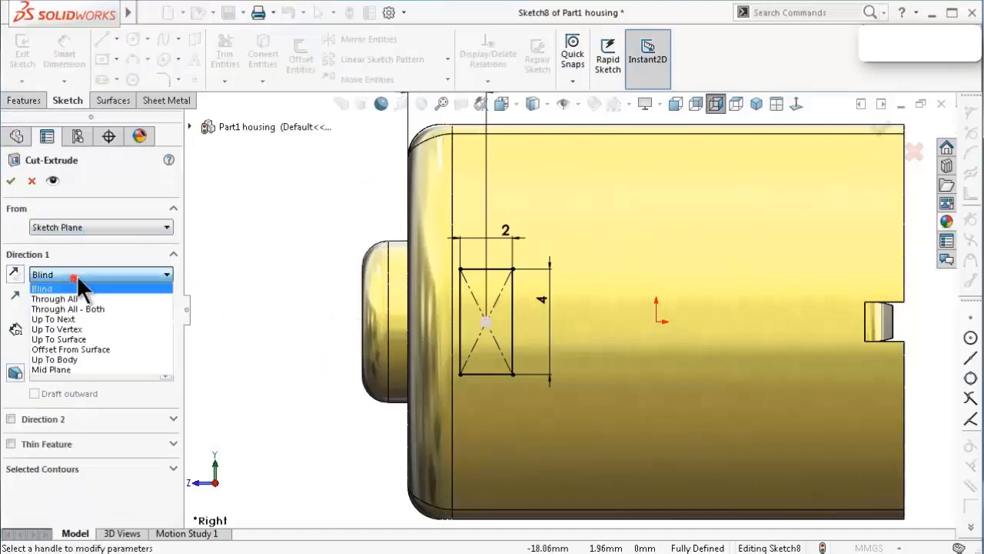
pyautogui.click(146, 307)
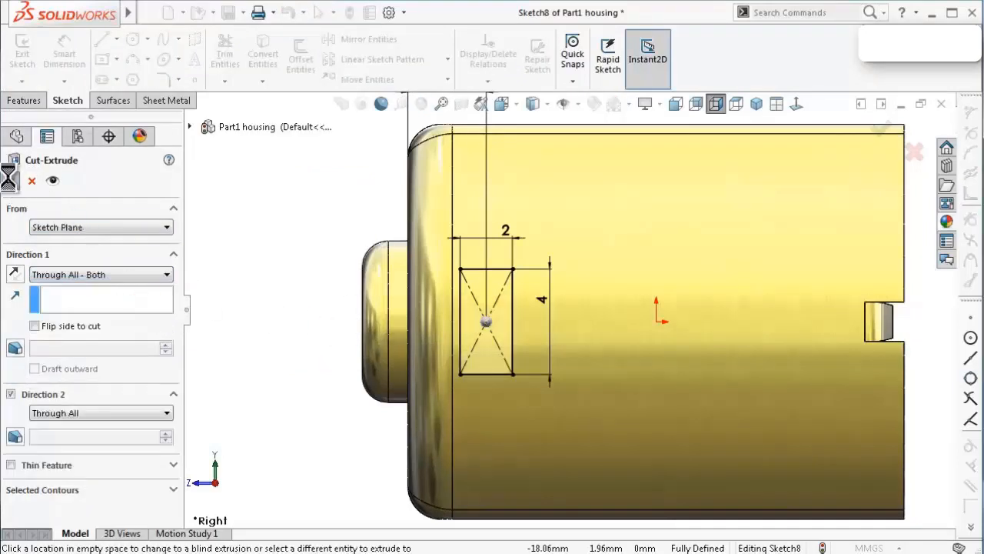
pyautogui.click(331, 231)
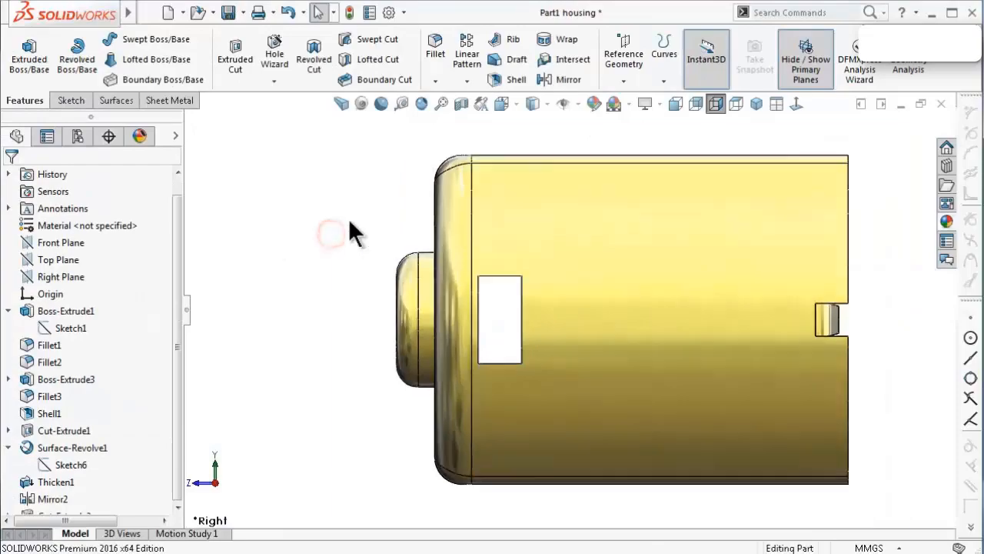
# Fillet the circular edge between the housing's inner end face and the nose cavity with a 0.5 mm radius
pyautogui.moveTo(350, 223); pyautogui.dragTo(543, 449, button='middle')
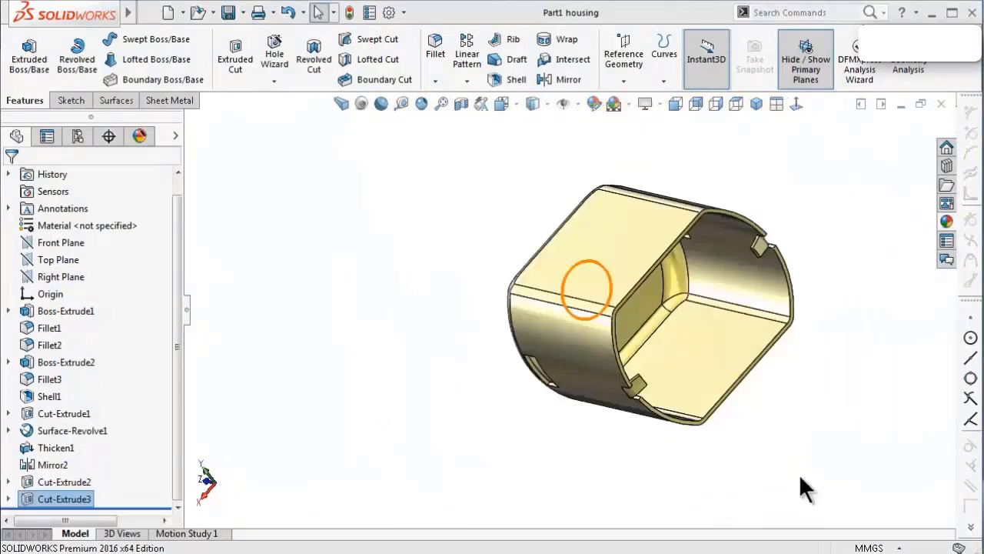
pyautogui.moveTo(589, 286); pyautogui.dragTo(654, 262, button='middle')
pyautogui.click(436, 47)
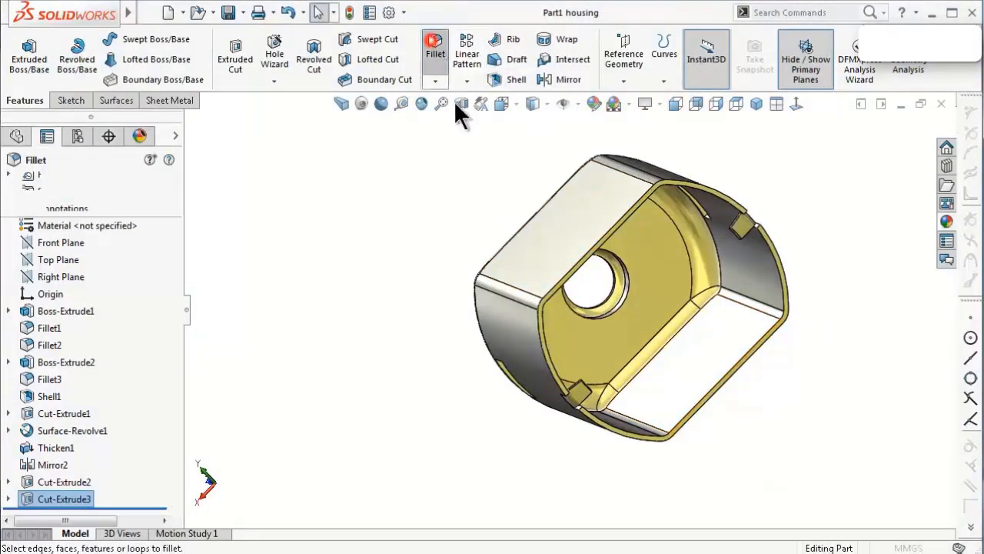
pyautogui.write('0.5')
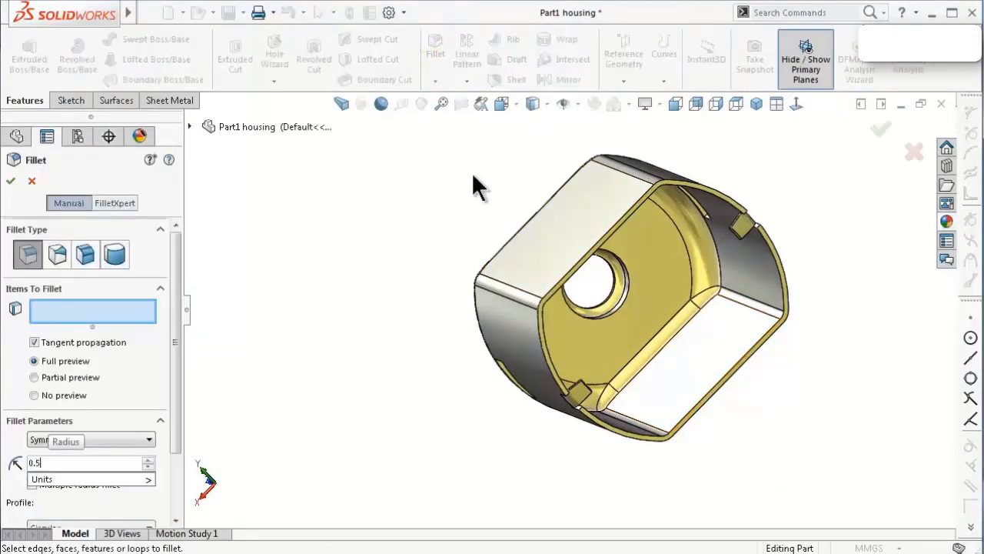
pyautogui.click(450, 213)
pyautogui.scroll(-5, 635, 320)
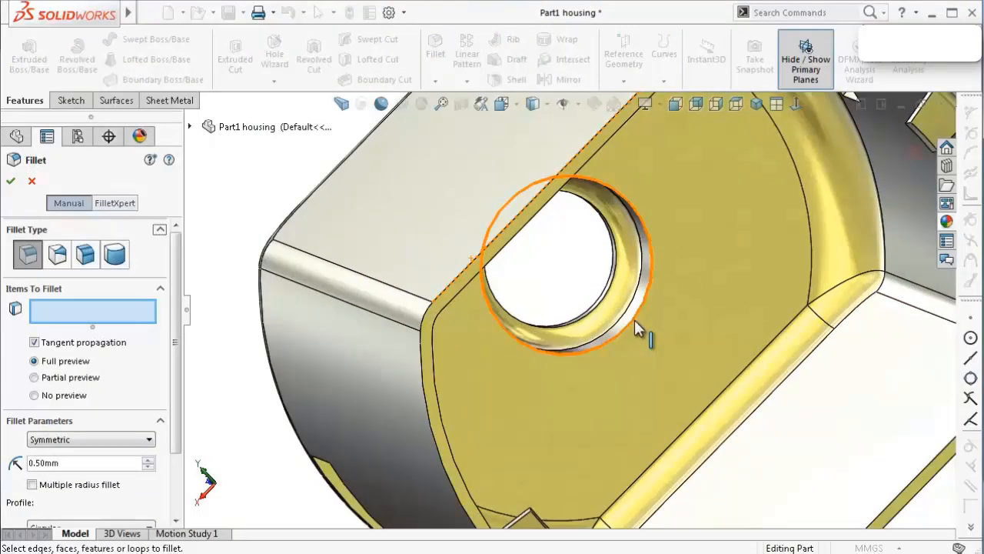
pyautogui.click(635, 320)
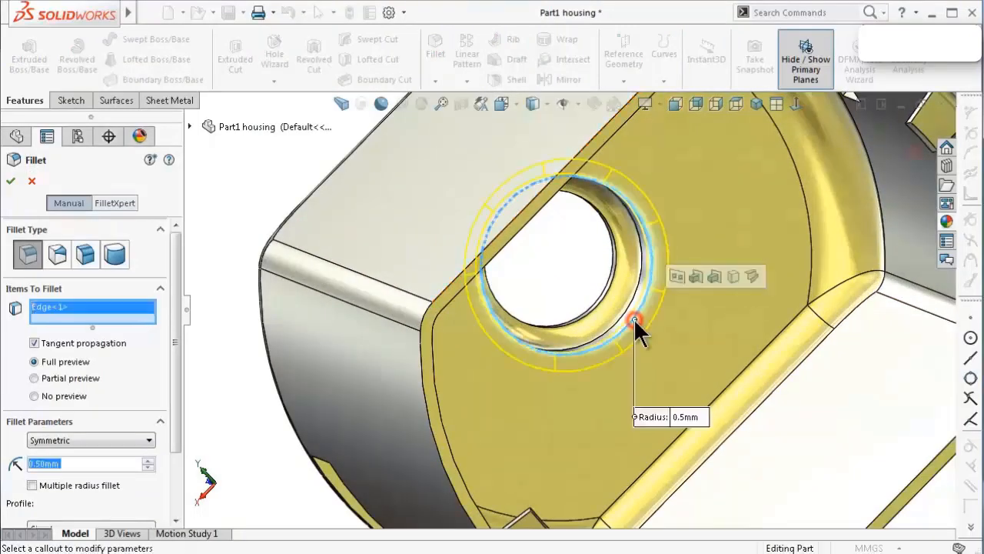
pyautogui.click(11, 181)
# Start a sketch on the rectangular side window's cut face farthest from the closed end and view it normal to the plane
pyautogui.scroll(5, 497, 283)
pyautogui.moveTo(496, 283); pyautogui.dragTo(617, 321, button='middle')
pyautogui.scroll(5, 584, 326)
pyautogui.moveTo(538, 330); pyautogui.dragTo(545, 380, button='middle')
pyautogui.scroll(-3, 462, 384)
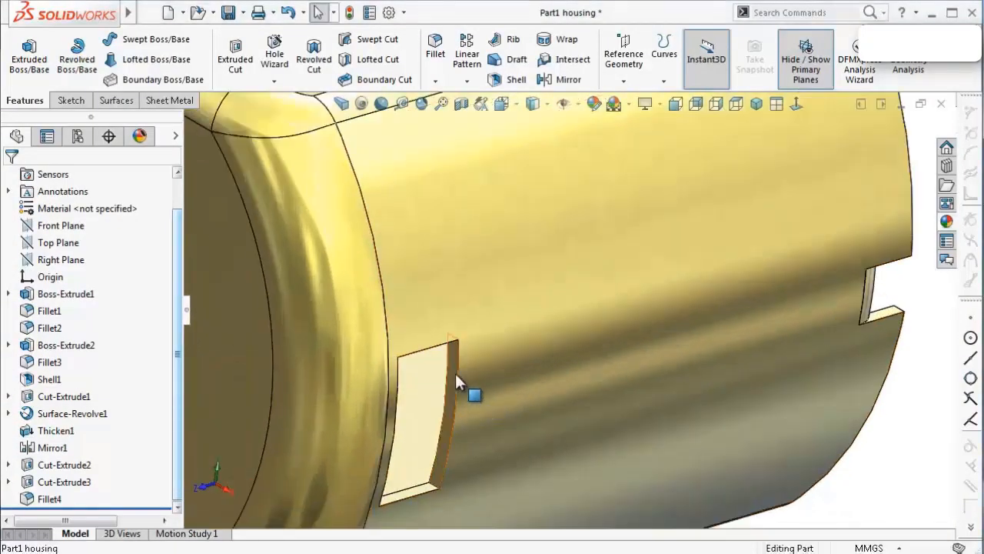
pyautogui.click(455, 377)
pyautogui.click(511, 323)
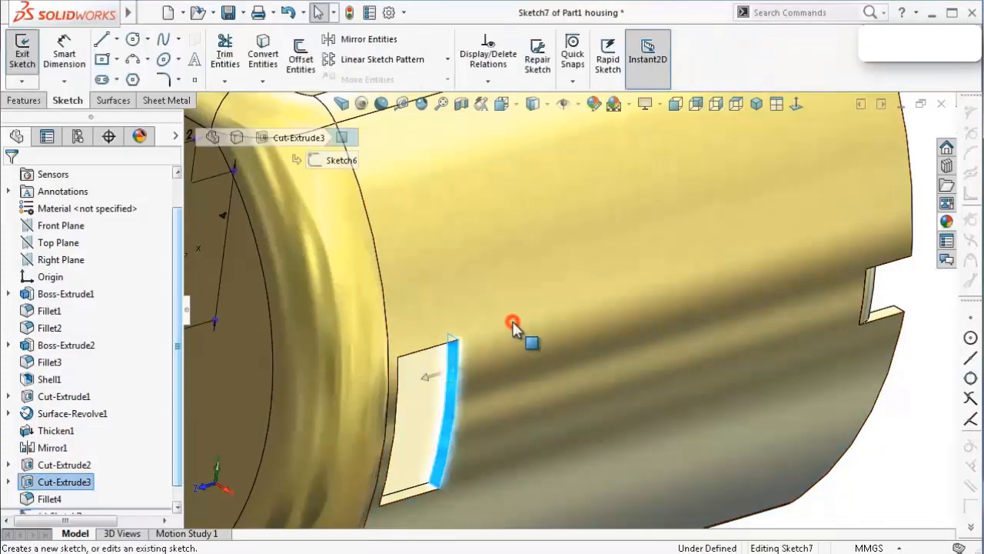
pyautogui.click(796, 104)
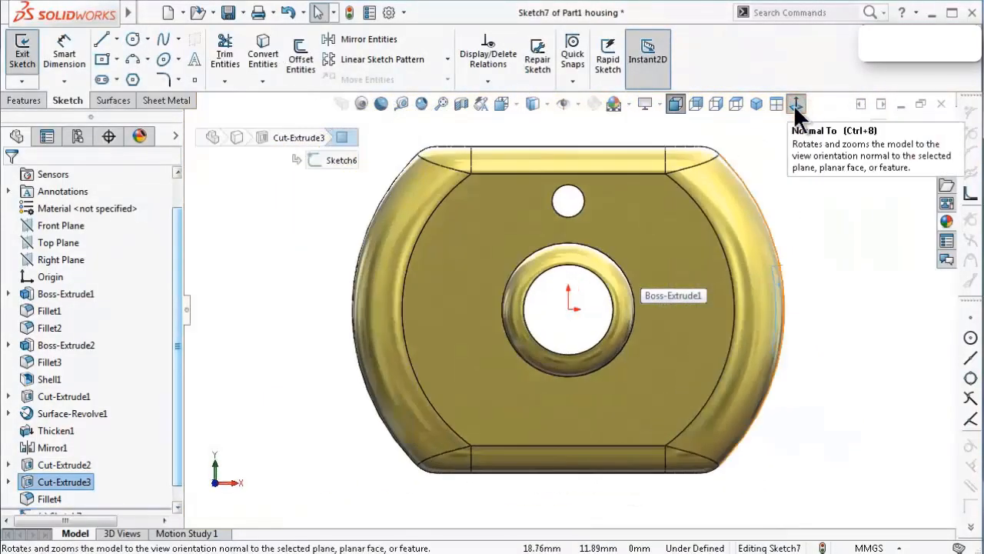
pyautogui.scroll(-3, 811, 202)
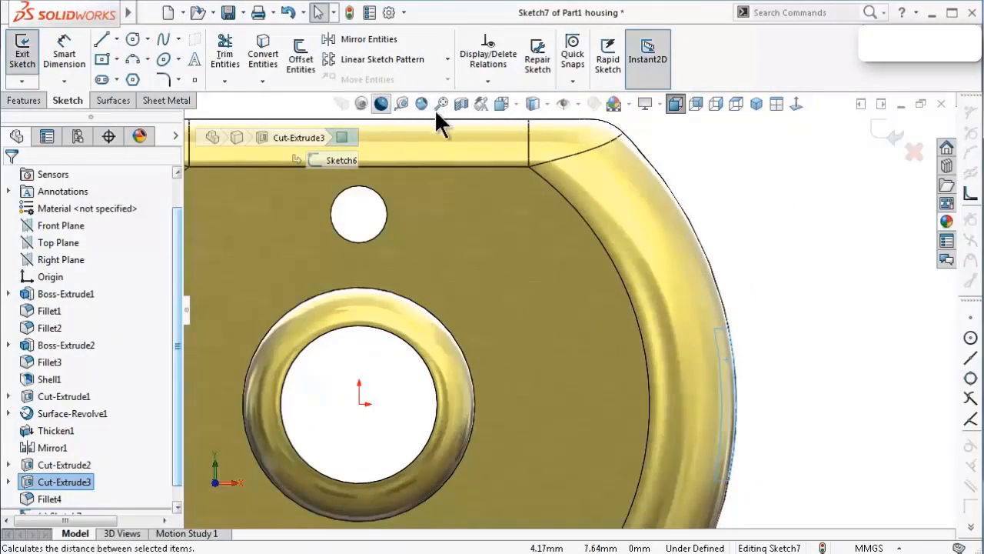
pyautogui.click(753, 163)
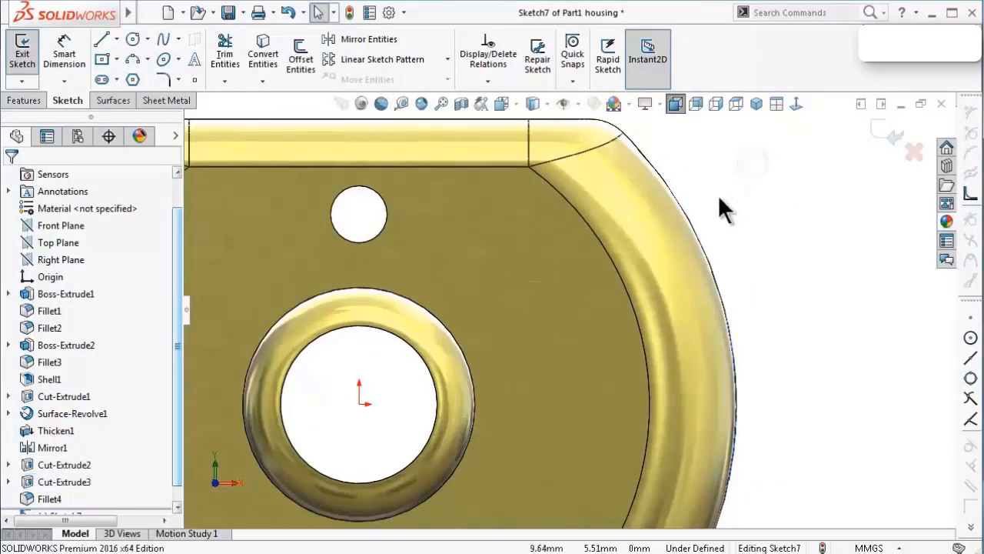
pyautogui.click(460, 104)
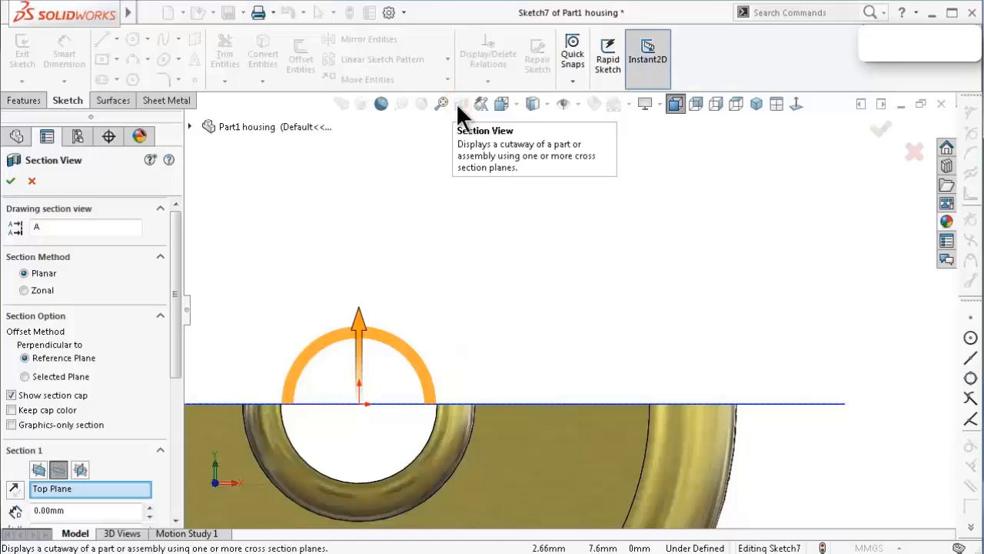
pyautogui.click(32, 182)
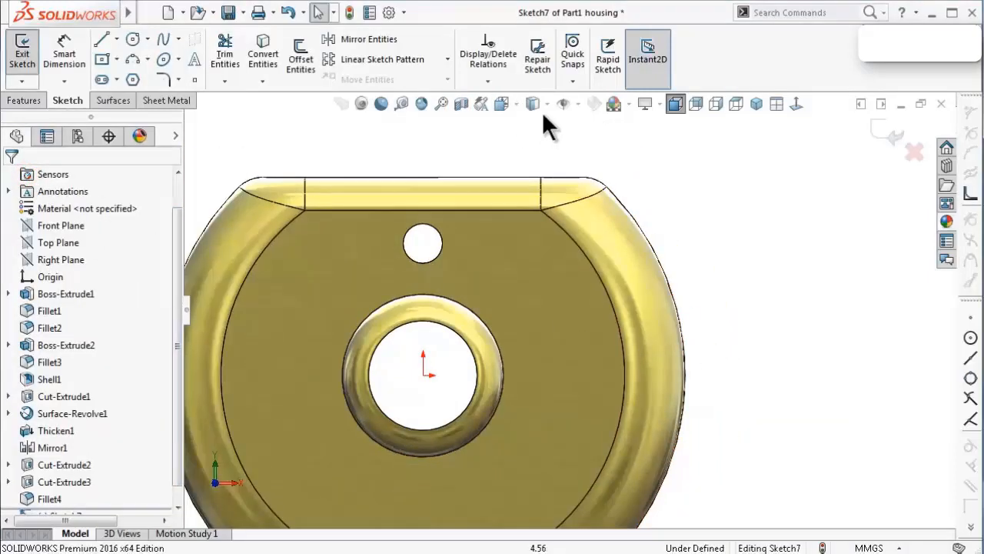
# Try the Wireframe display style to expose the side window's edges in the sketch view
pyautogui.click(542, 106)
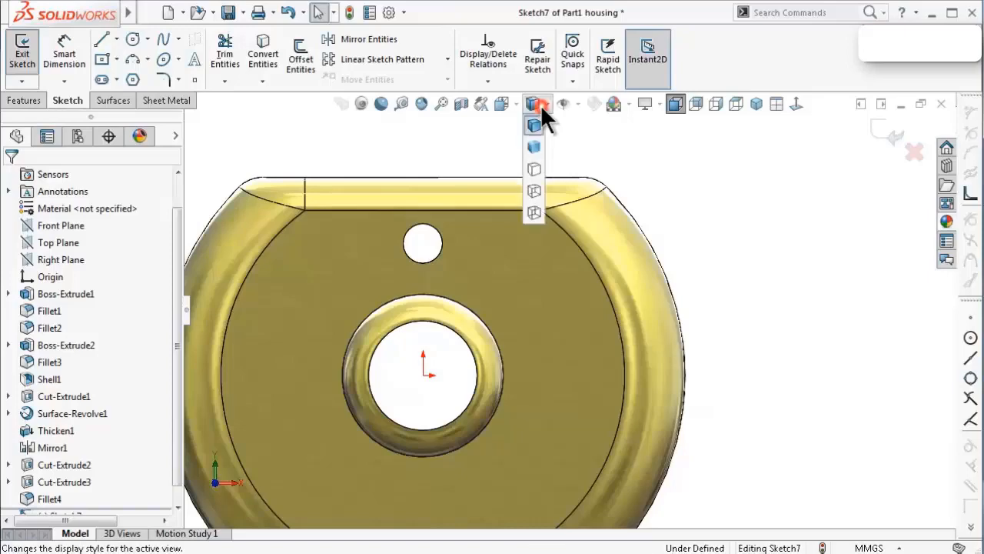
pyautogui.click(534, 213)
pyautogui.scroll(-5, 666, 342)
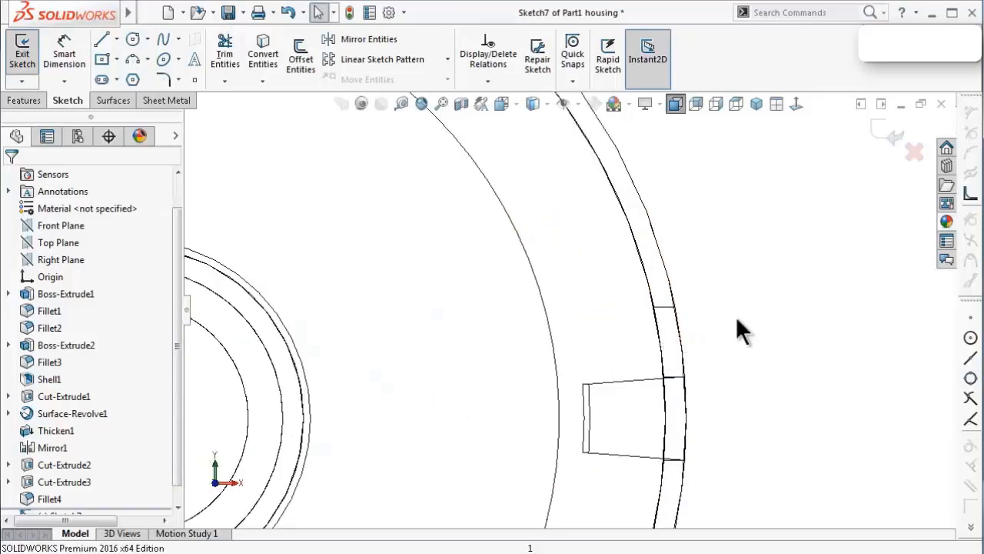
pyautogui.scroll(2, 723, 327)
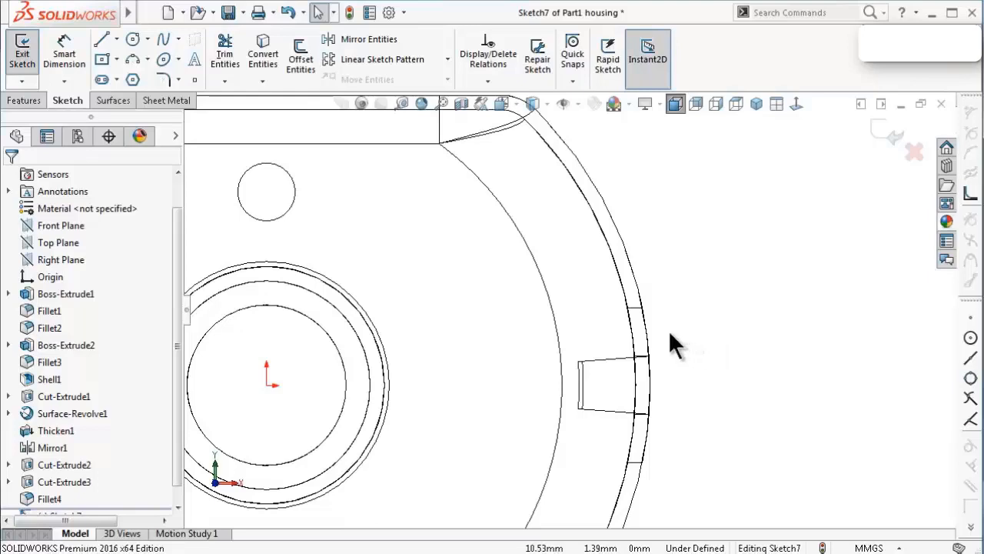
pyautogui.scroll(-2, 670, 336)
# Set the display style to Hidden Lines Visible and orient the view normal to the sketch plane
pyautogui.click(534, 103)
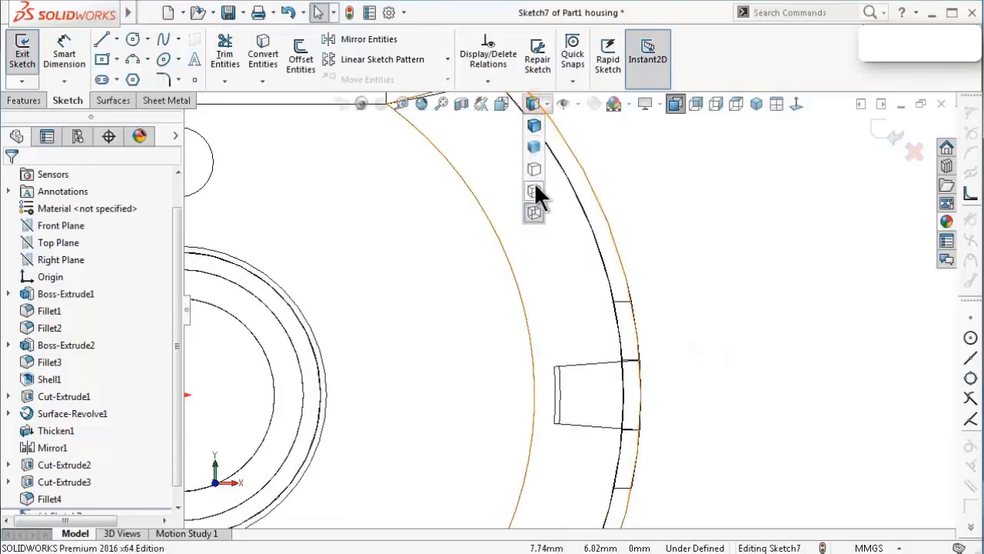
pyautogui.click(534, 191)
pyautogui.scroll(-3, 648, 339)
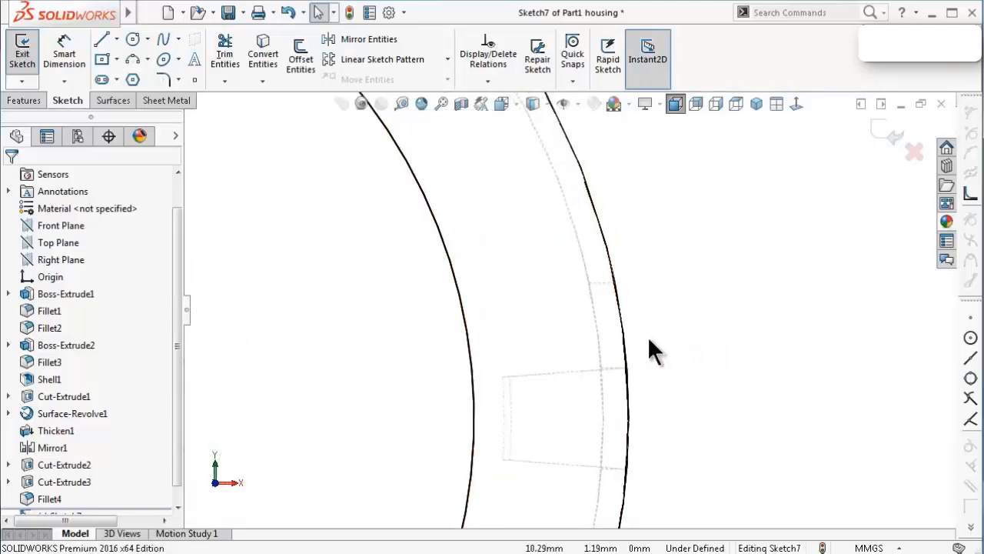
pyautogui.moveTo(649, 340); pyautogui.dragTo(631, 341, button='middle')
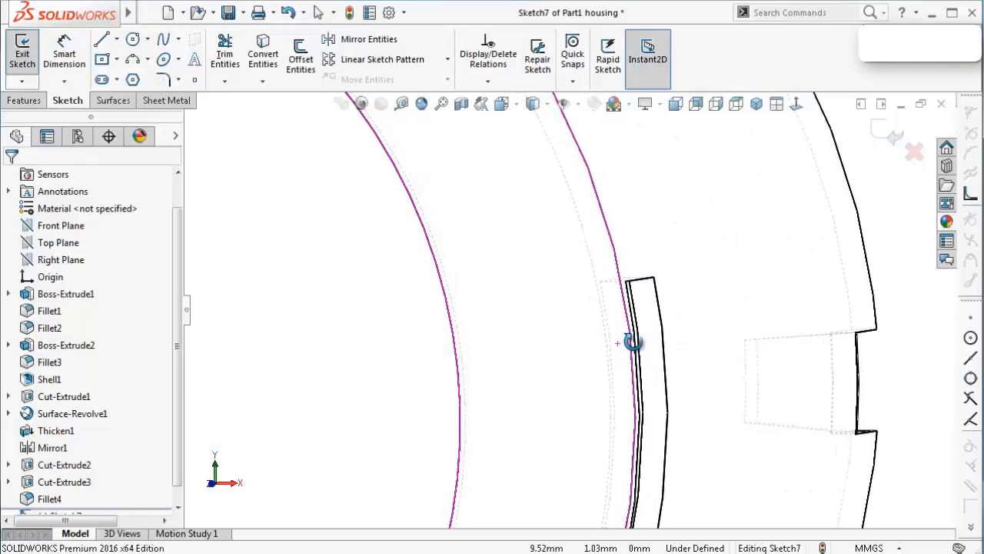
pyautogui.click(797, 104)
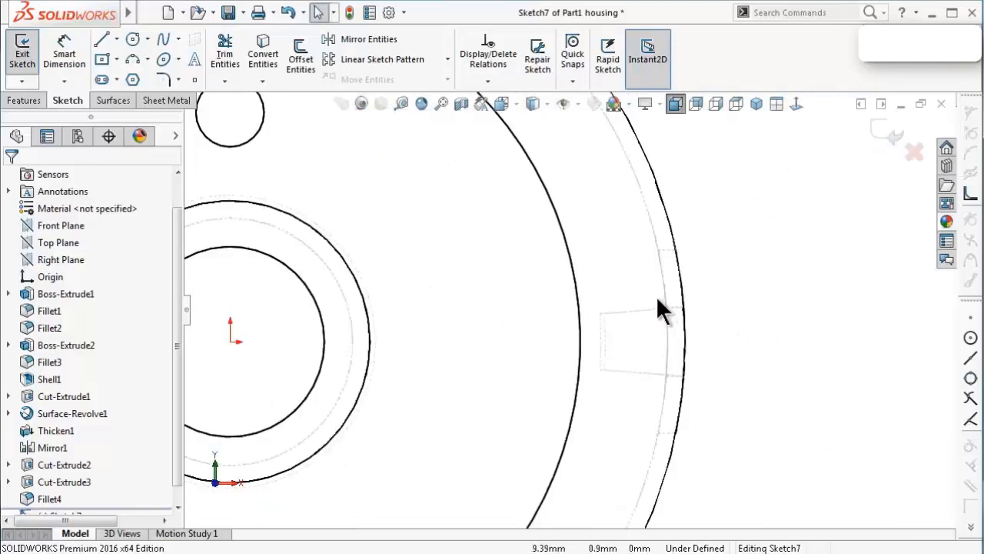
# Start a spline at the window's upper outer corner and place its middle point inside the wall at about X 8.86, Y 0.43 mm
pyautogui.scroll(-5, 660, 231)
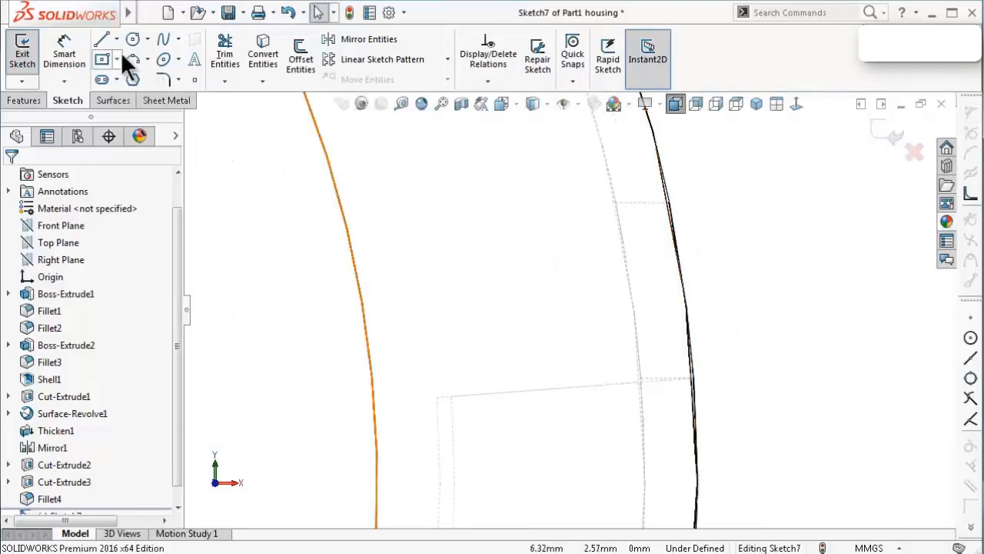
pyautogui.click(161, 40)
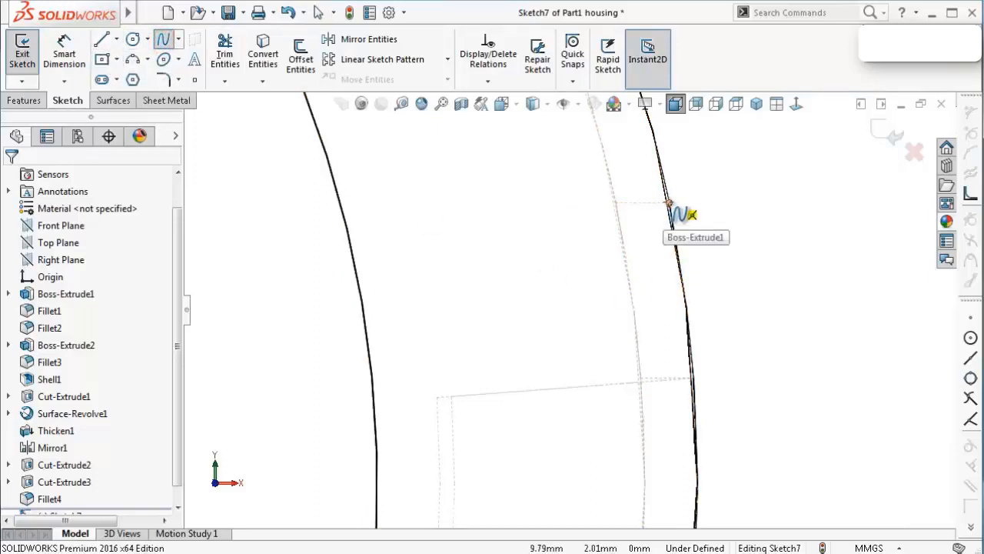
pyautogui.moveTo(669, 204)
pyautogui.mouseDown(button='middle')
pyautogui.moveTo(621, 222)
pyautogui.moveTo(642, 235)
pyautogui.mouseUp(button='middle')
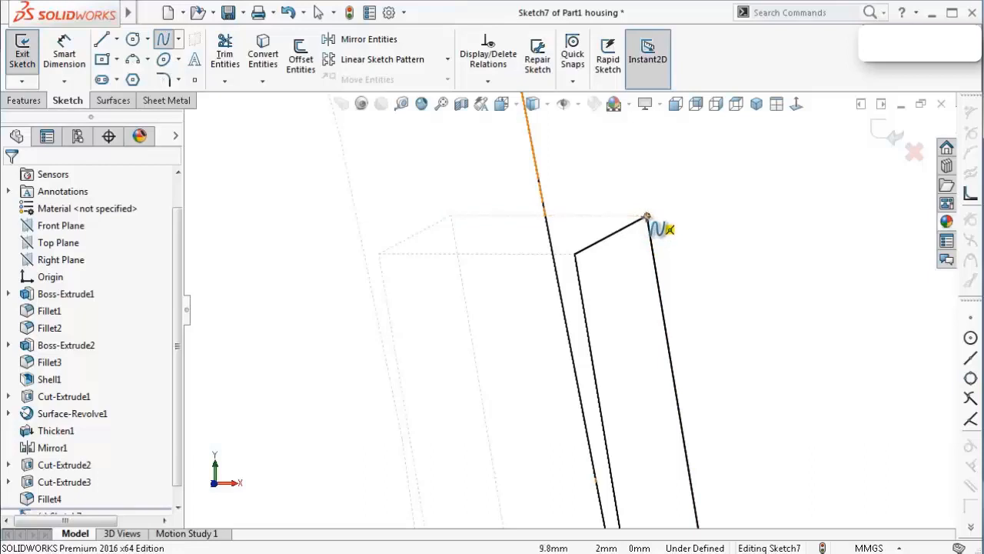
pyautogui.click(632, 232)
pyautogui.scroll(-3, 626, 293)
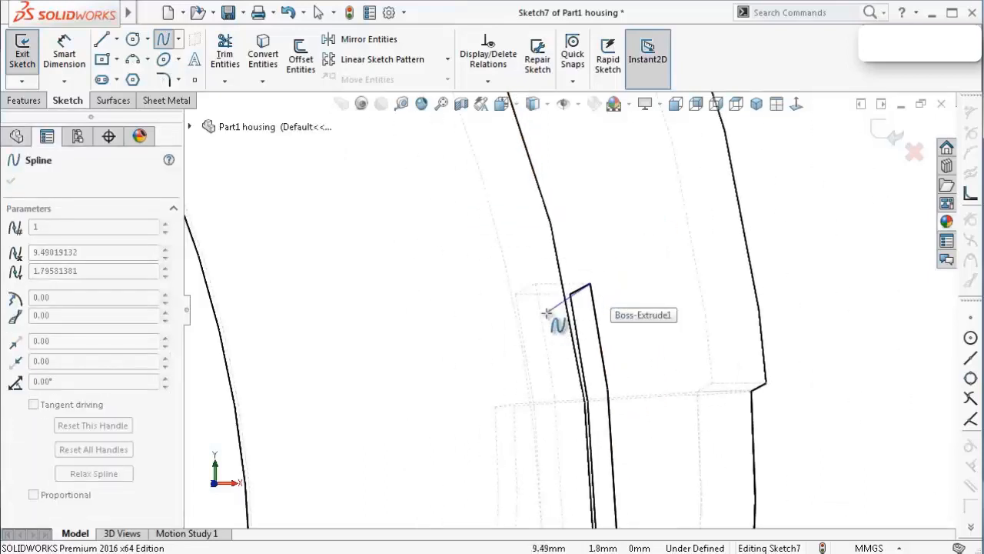
pyautogui.scroll(2, 541, 393)
pyautogui.scroll(2, 537, 385)
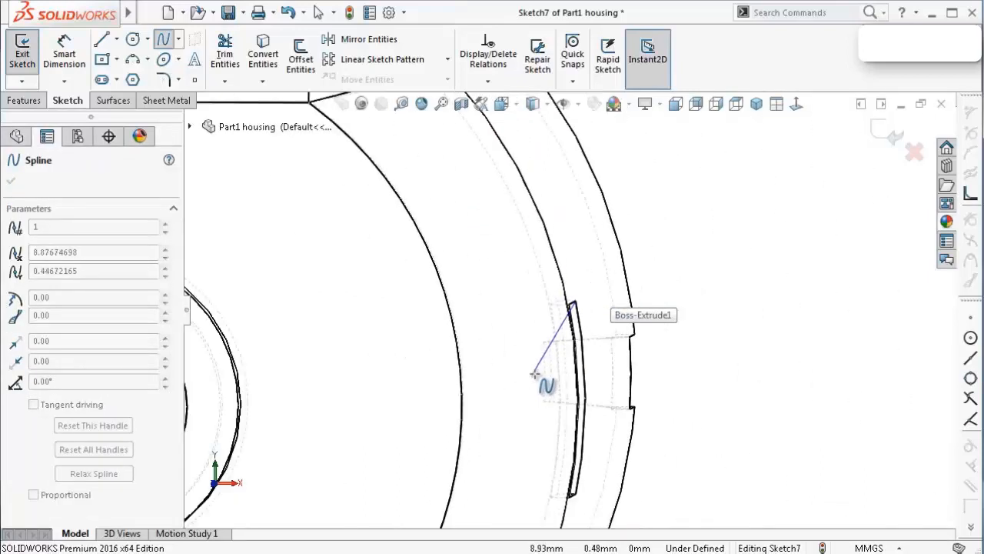
pyautogui.scroll(-3, 538, 385)
pyautogui.click(538, 359)
# End the spline on the window's lower outer corner and return to the view normal to the sketch
pyautogui.scroll(1, 585, 423)
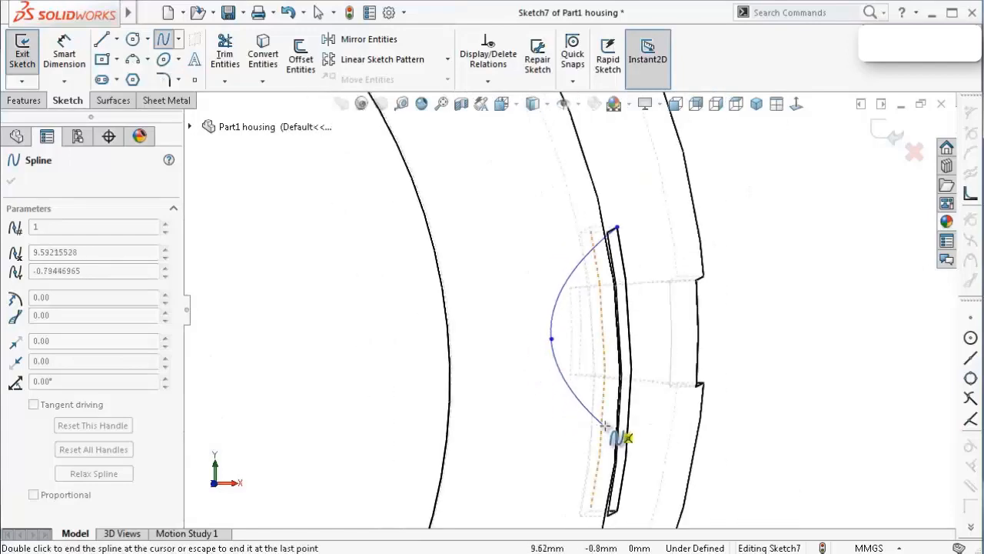
pyautogui.scroll(-4, 619, 431)
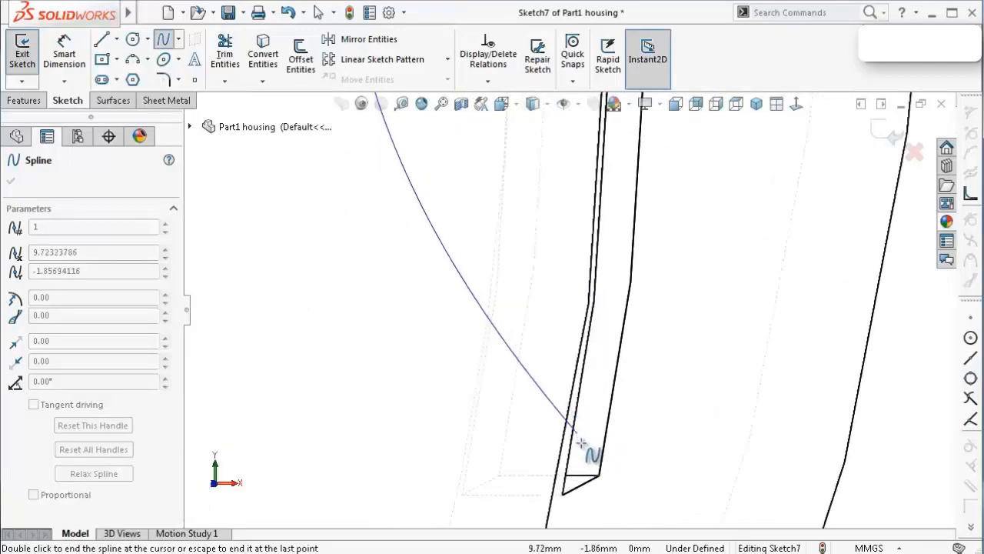
pyautogui.scroll(-2, 585, 455)
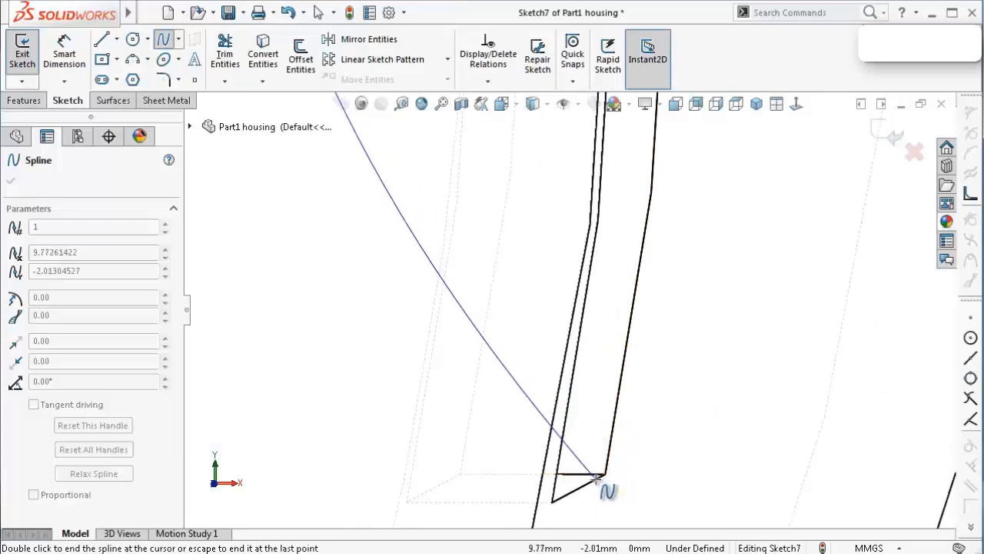
pyautogui.scroll(-3, 606, 475)
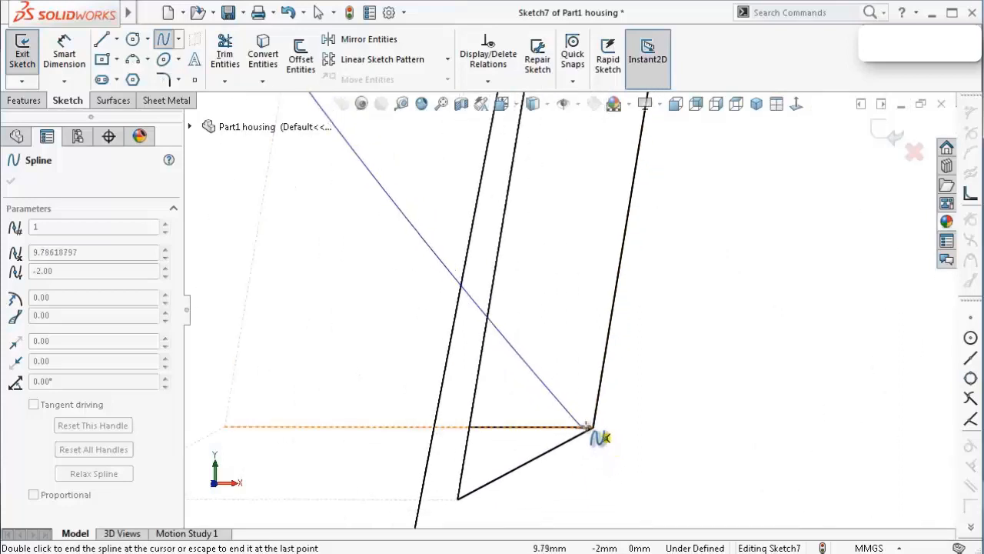
pyautogui.scroll(-3, 593, 425)
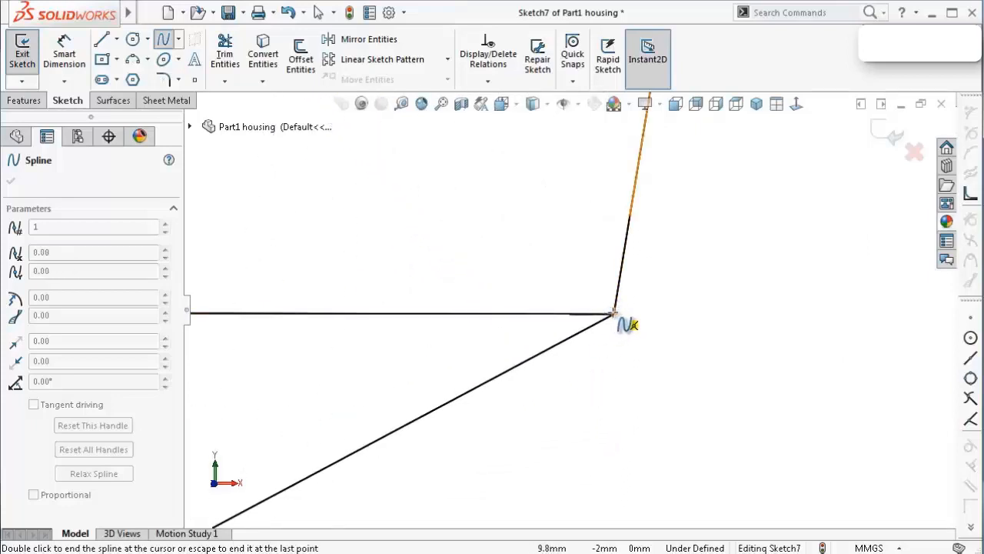
pyautogui.moveTo(700, 337)
pyautogui.mouseDown(button='middle')
pyautogui.moveTo(621, 365)
pyautogui.moveTo(648, 371)
pyautogui.mouseUp(button='middle')
pyautogui.rightClick(654, 375)
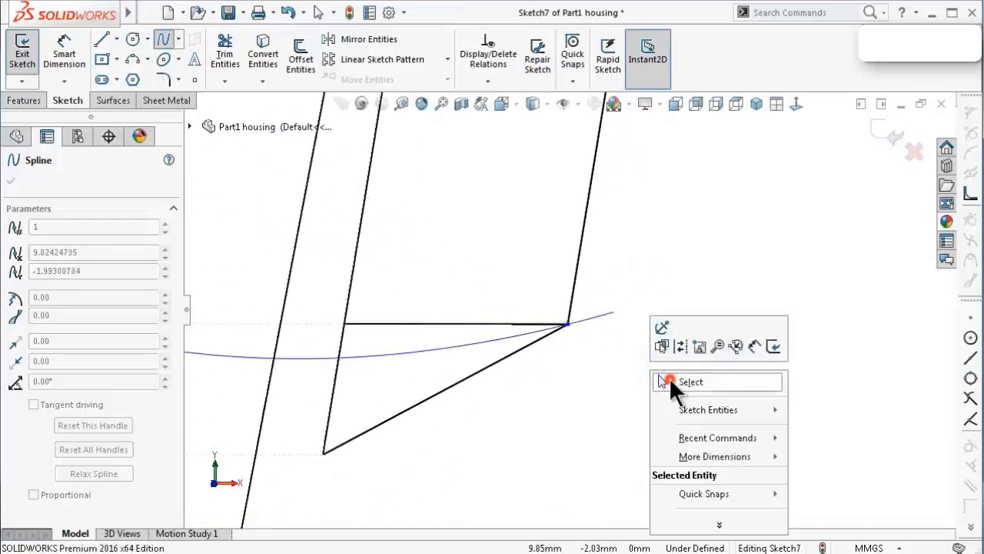
pyautogui.click(669, 380)
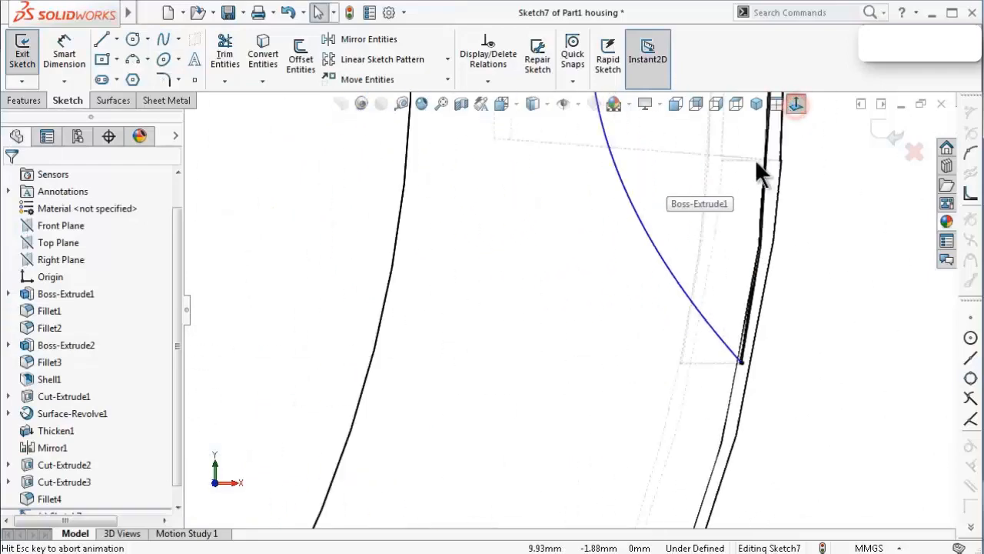
# Add a horizontal relation between the spline's middle point and the sketch origin
pyautogui.scroll(-5, 757, 304)
pyautogui.scroll(-2, 745, 296)
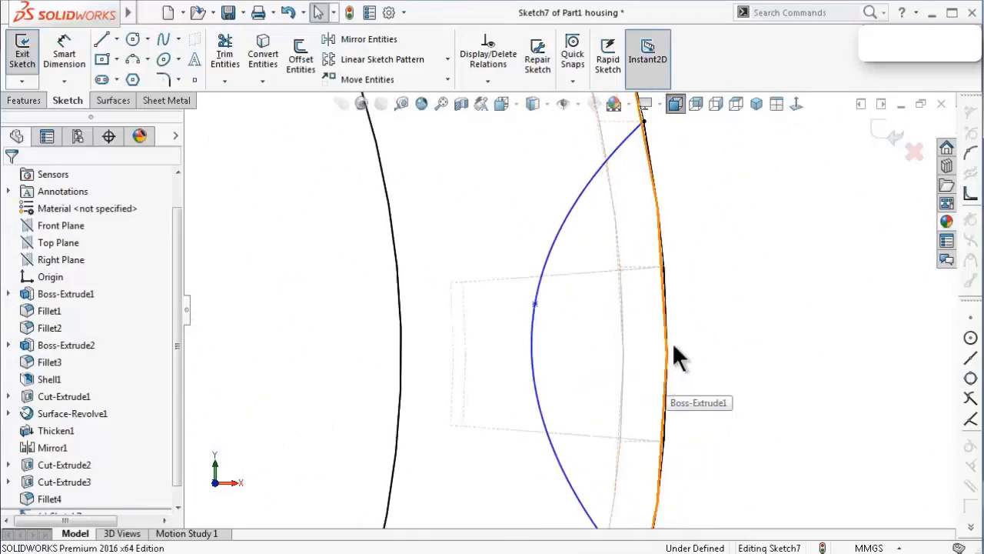
pyautogui.scroll(5, 683, 307)
pyautogui.scroll(-2, 680, 305)
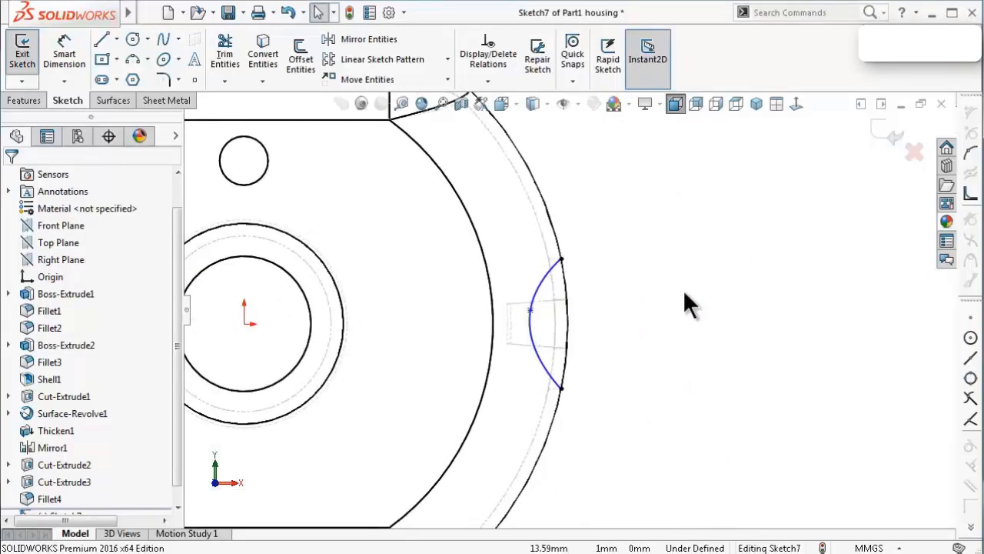
pyautogui.click(529, 310)
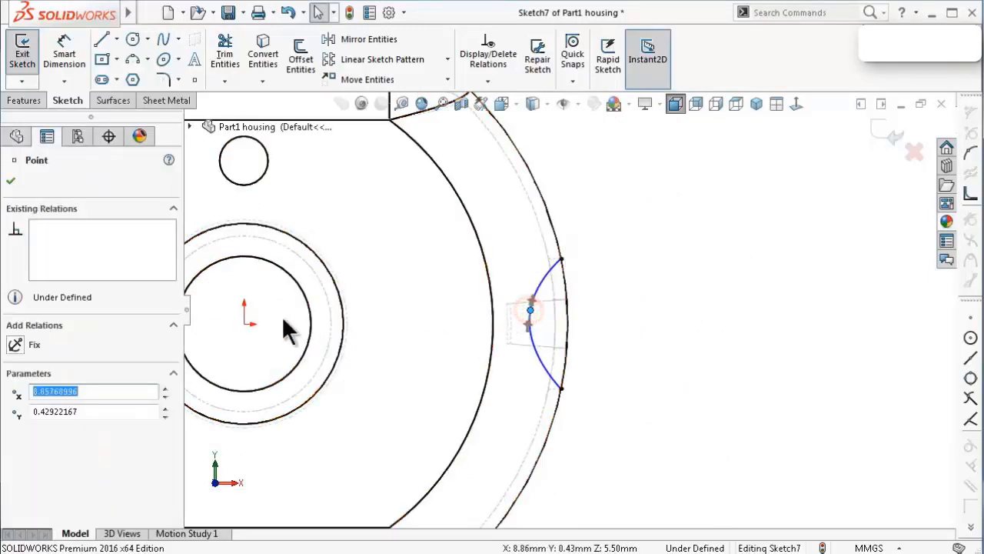
pyautogui.keyDown('ctrl'); pyautogui.click(244, 324); pyautogui.keyUp('ctrl')
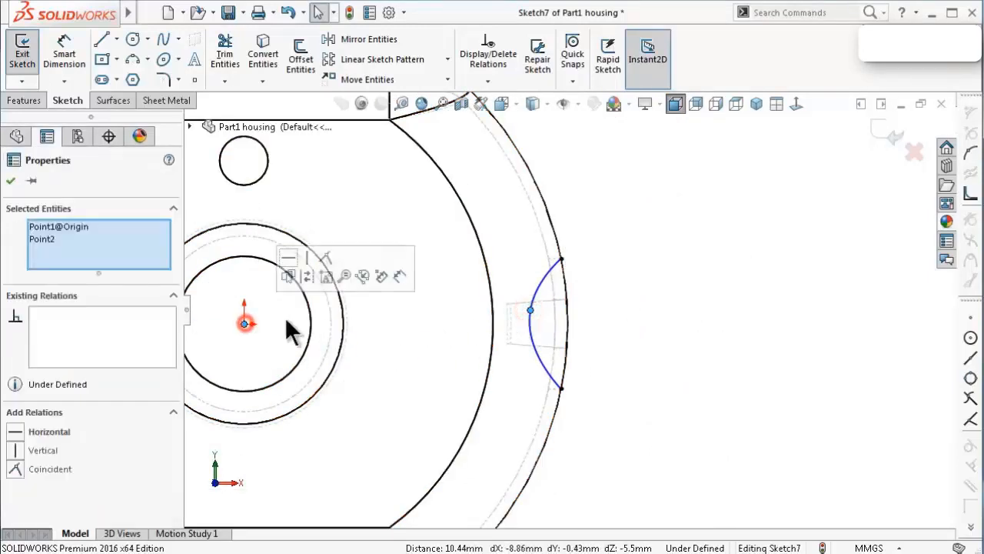
pyautogui.click(288, 258)
pyautogui.click(652, 324)
# Draw a horizontal centerline about 1.14 mm long from the spline's middle point to the housing's outer edge
pyautogui.scroll(-3, 560, 300)
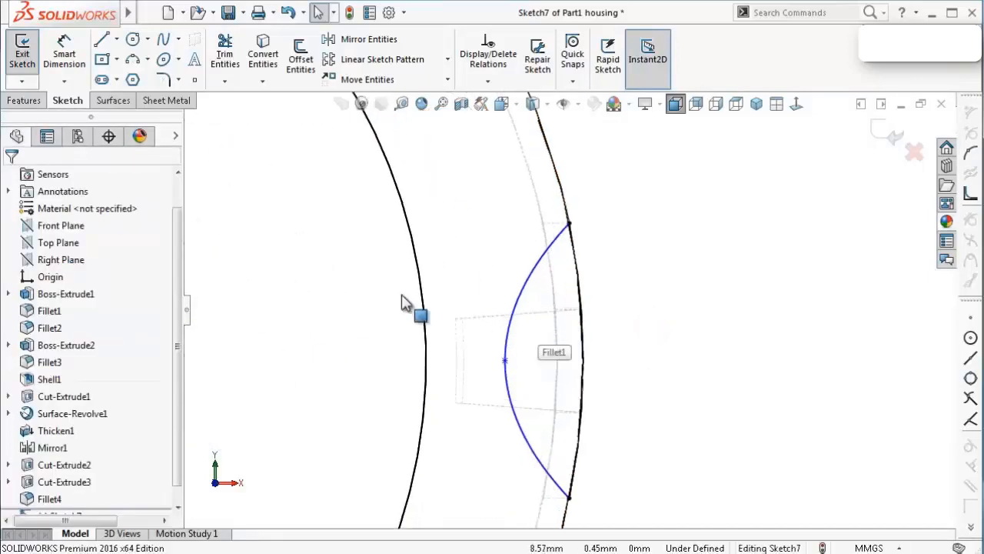
pyautogui.click(115, 38)
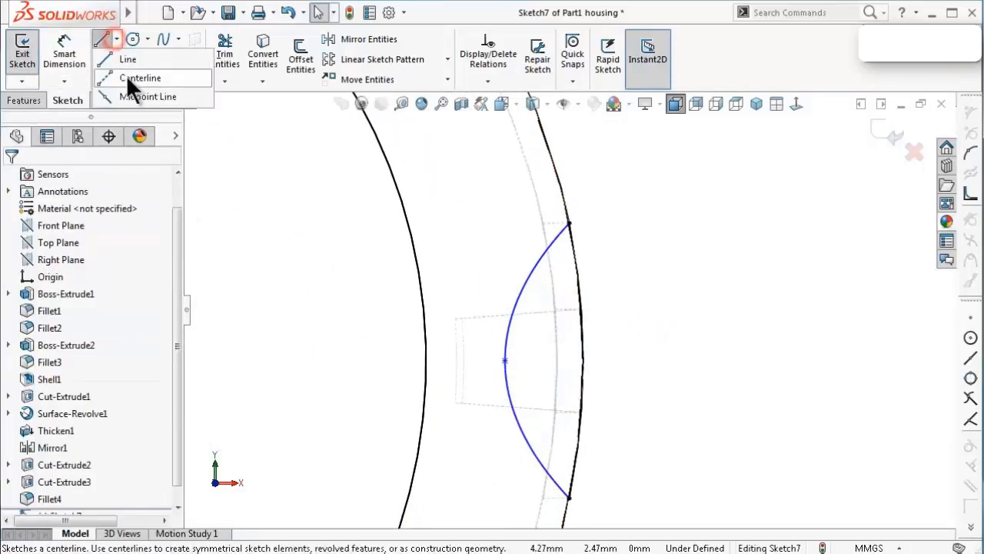
pyautogui.click(129, 76)
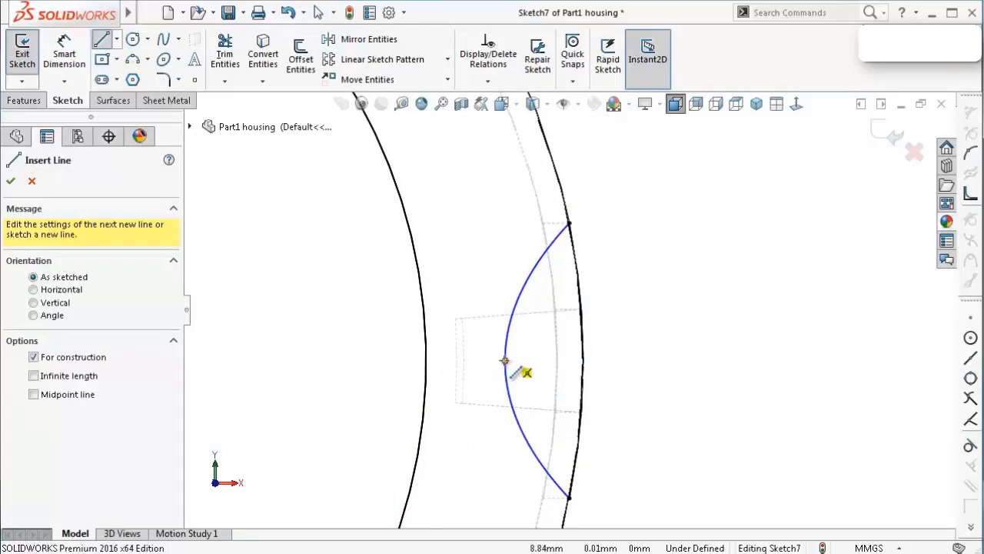
pyautogui.click(504, 360)
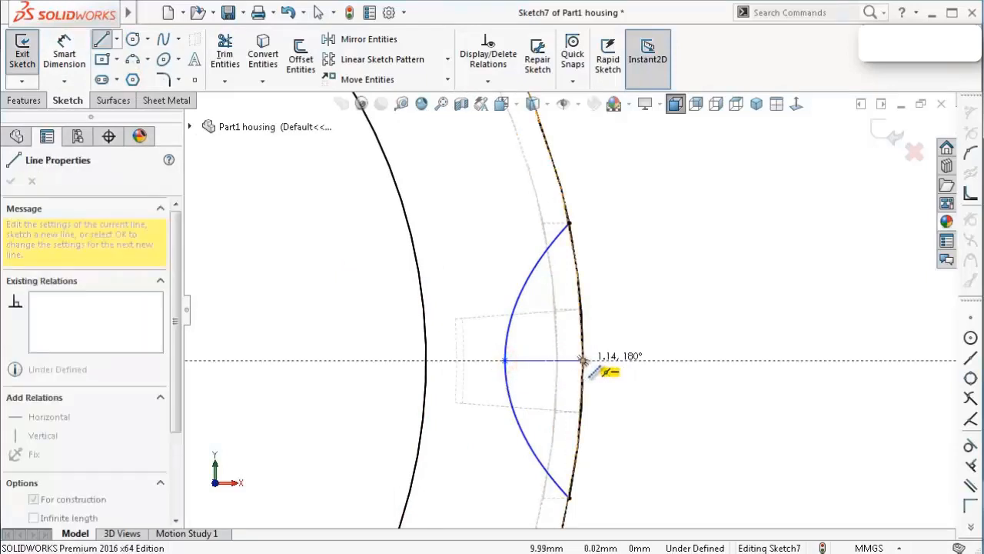
pyautogui.click(582, 359)
pyautogui.doubleClick(608, 387)
# Dimension the horizontal centerline and set its length to 1 mm
pyautogui.scroll(-2, 603, 336)
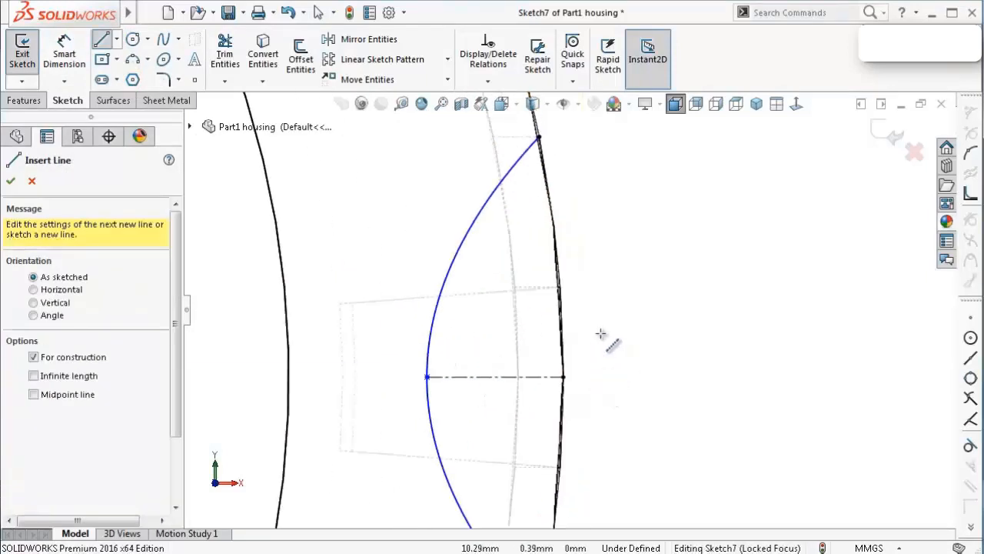
pyautogui.press('s')
pyautogui.click(651, 356)
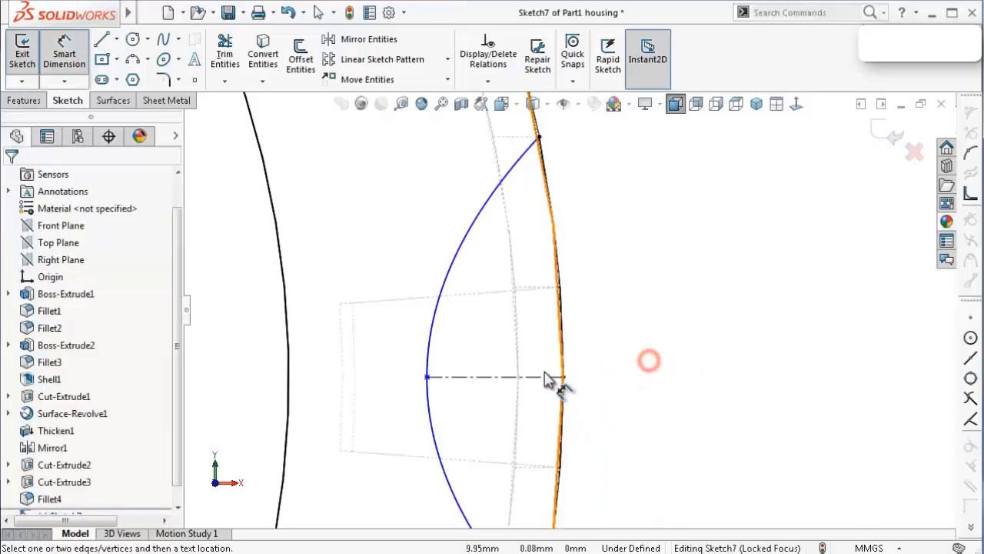
pyautogui.click(536, 376)
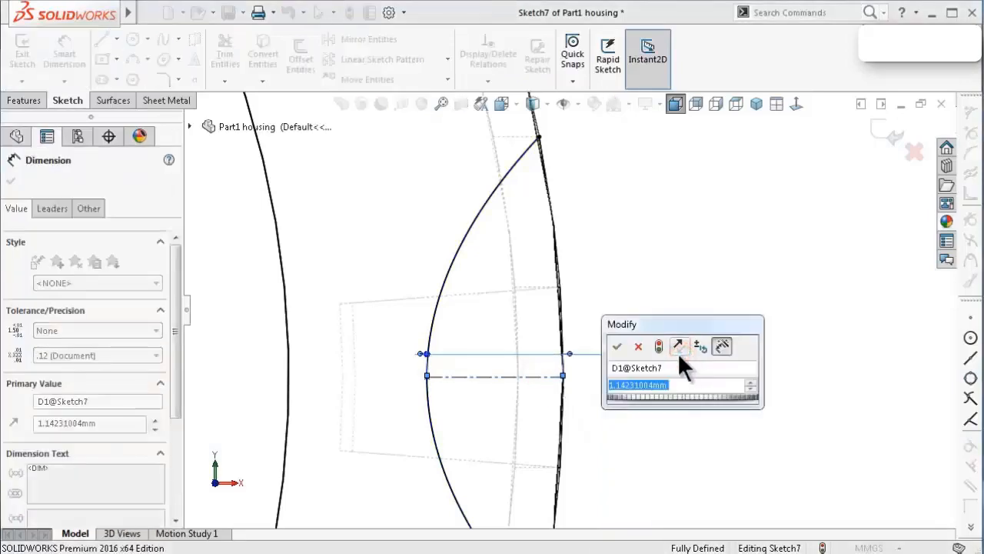
pyautogui.write('1')
pyautogui.press('Return')
# Dimension the tangent handles at the spline's upper and lower endpoints and set each to 2.25 mm
pyautogui.scroll(3, 582, 273)
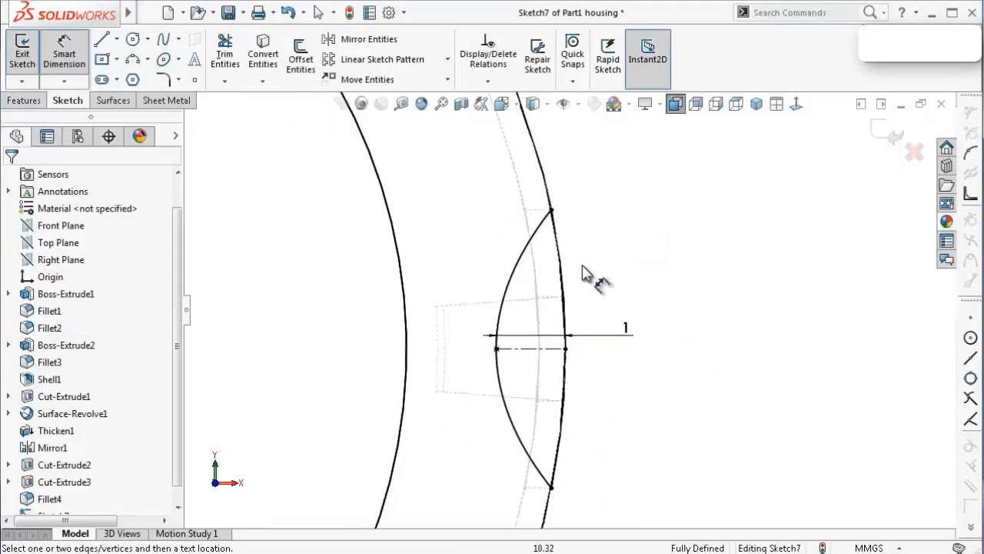
pyautogui.click(537, 243)
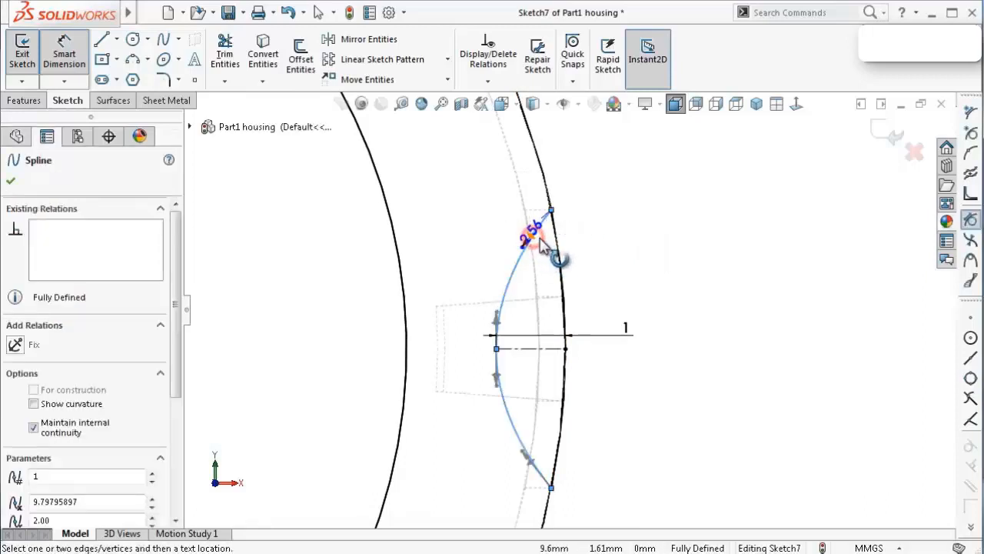
pyautogui.click(614, 240)
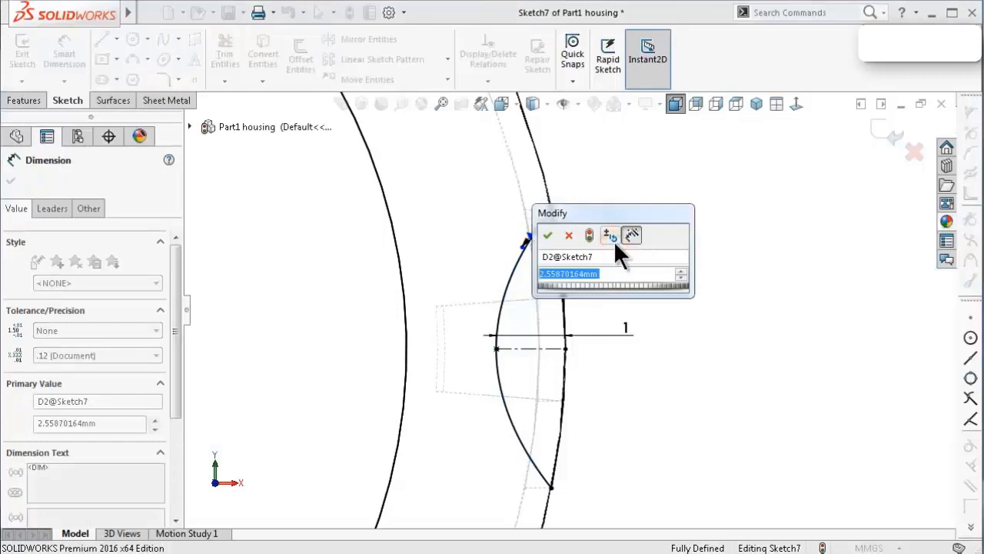
pyautogui.write('2.25')
pyautogui.press('Return')
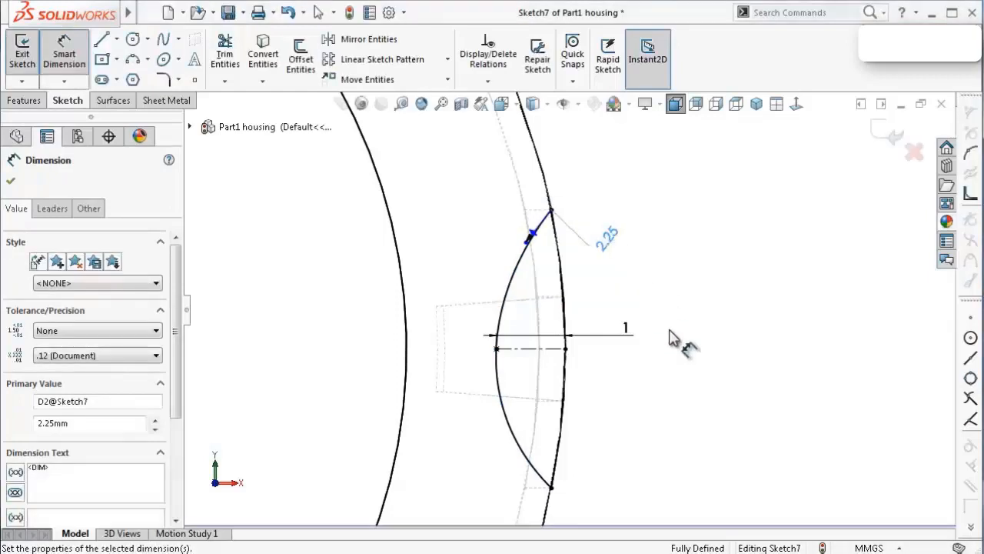
pyautogui.click(521, 450)
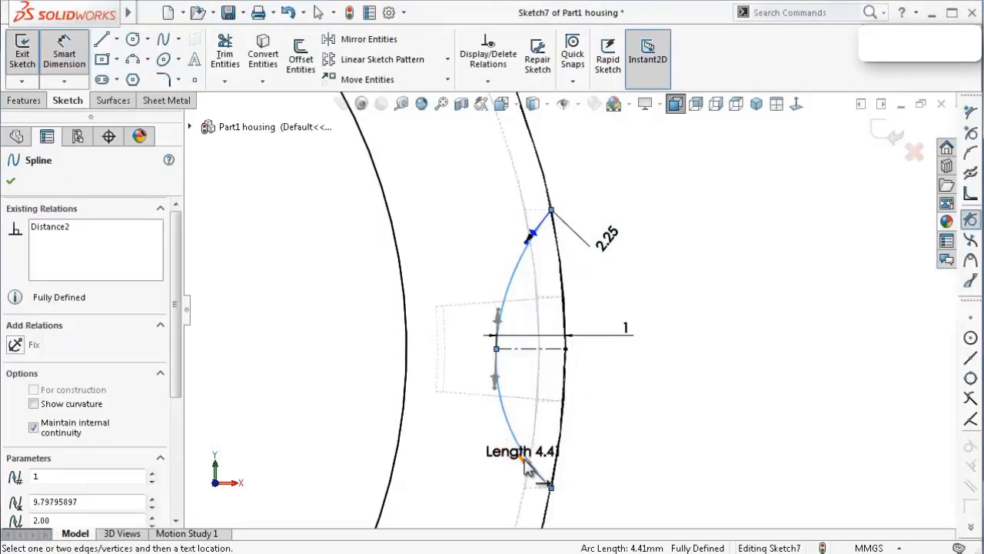
pyautogui.click(600, 444)
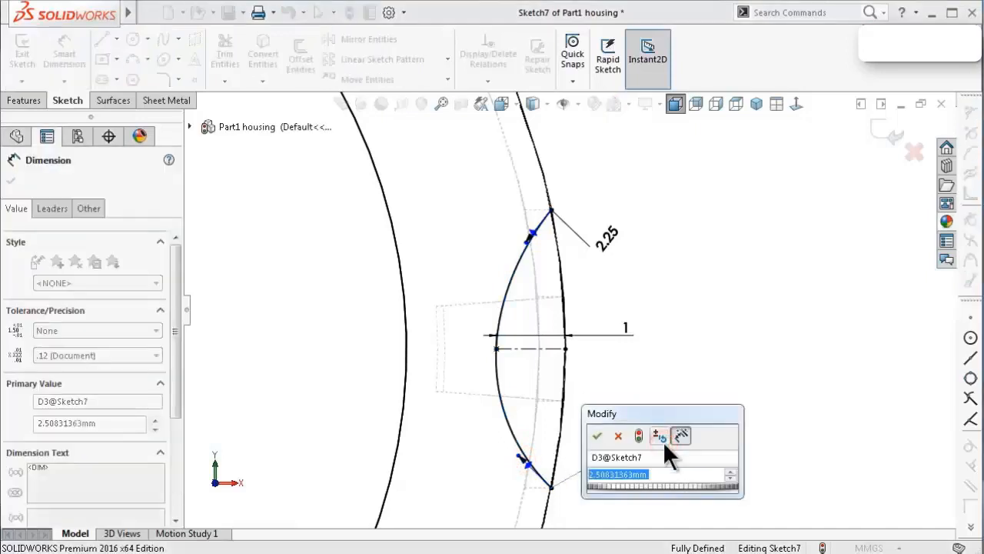
pyautogui.write('2.25')
pyautogui.press('Return')
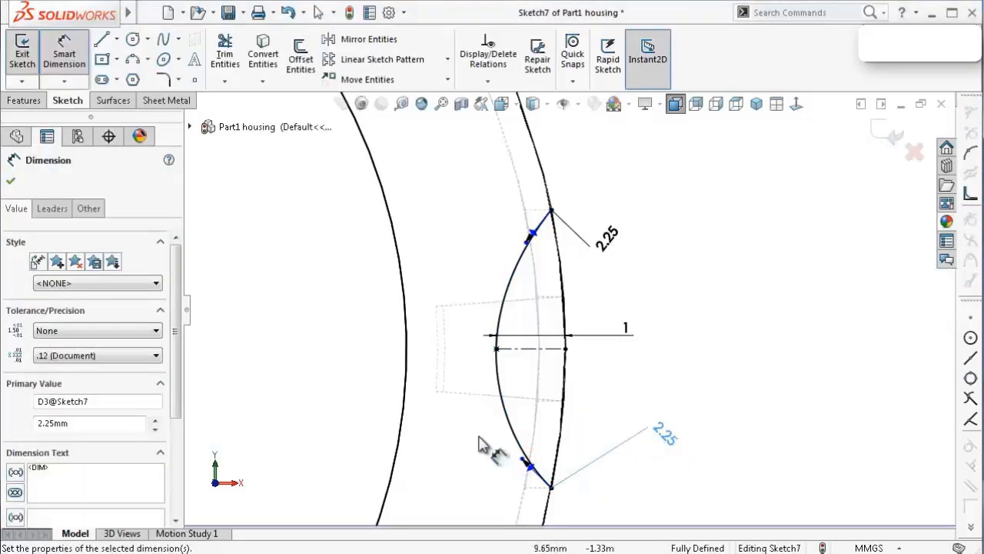
# Dimension the tangent handle at the spline's middle point and set it to 2.25 mm
pyautogui.click(503, 367)
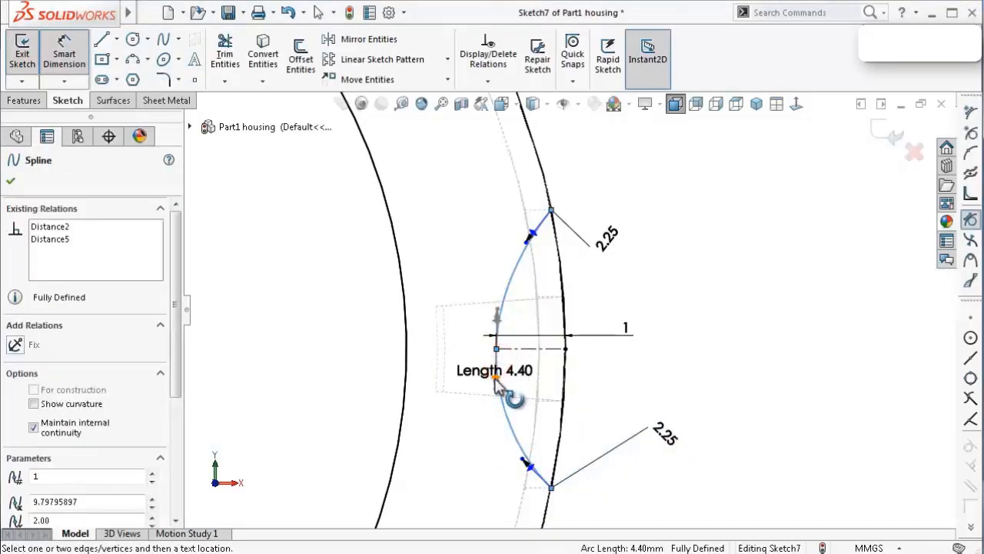
pyautogui.click(498, 389)
pyautogui.click(452, 372)
pyautogui.write('2.25')
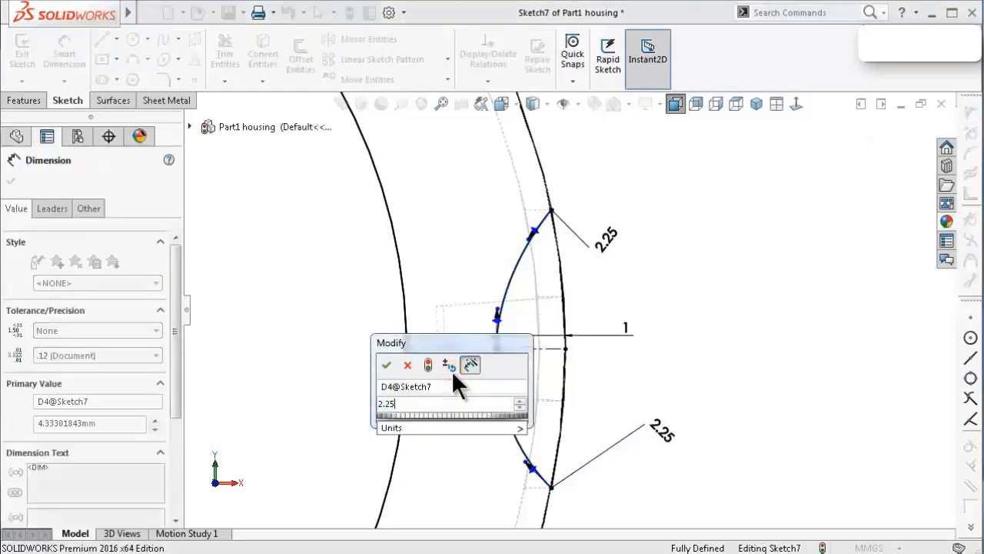
pyautogui.press('Return')
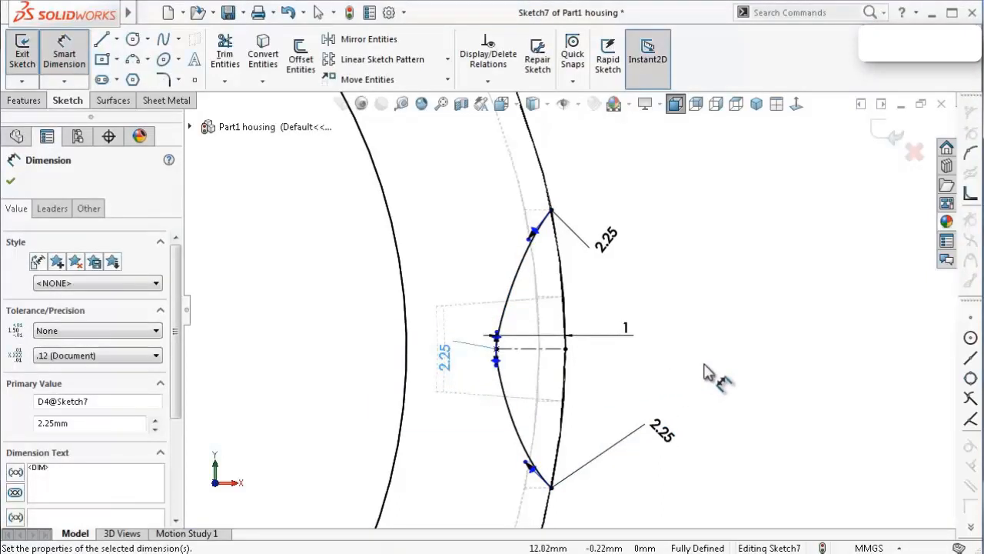
pyautogui.press('Escape')
# Try to constrain the spline's upper tangent handle to vertical and undo the attempt
pyautogui.scroll(-3, 538, 327)
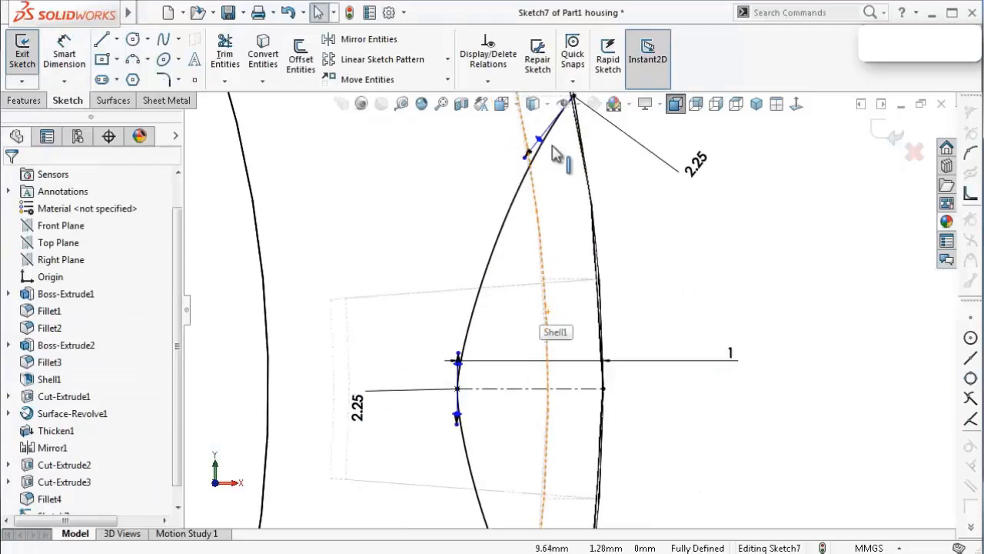
pyautogui.click(540, 138)
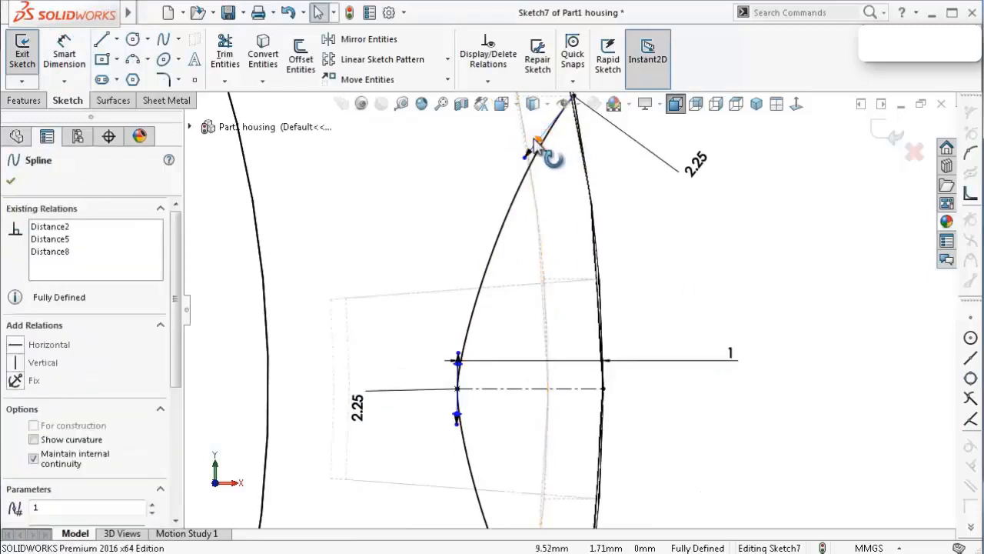
pyautogui.click(38, 362)
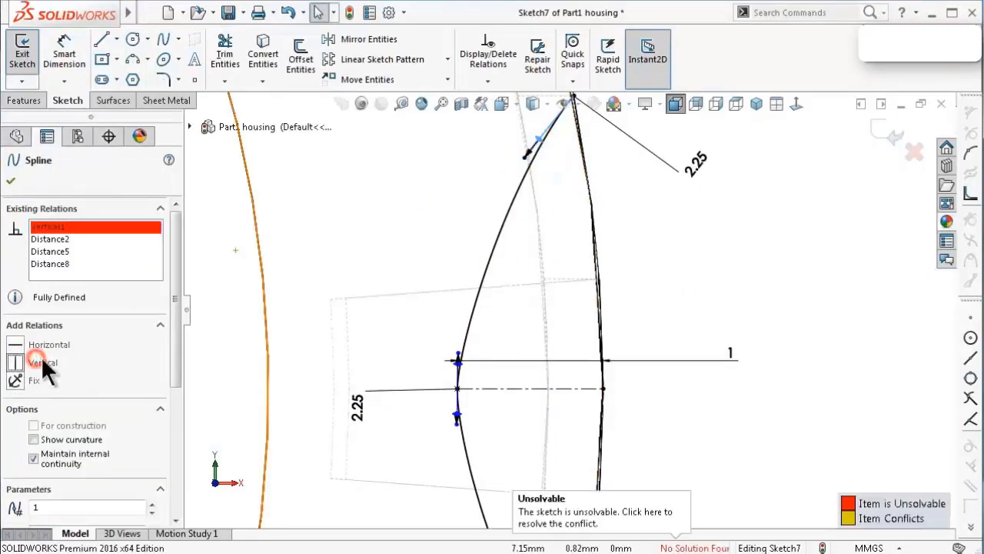
pyautogui.click(111, 262)
pyautogui.click(746, 284)
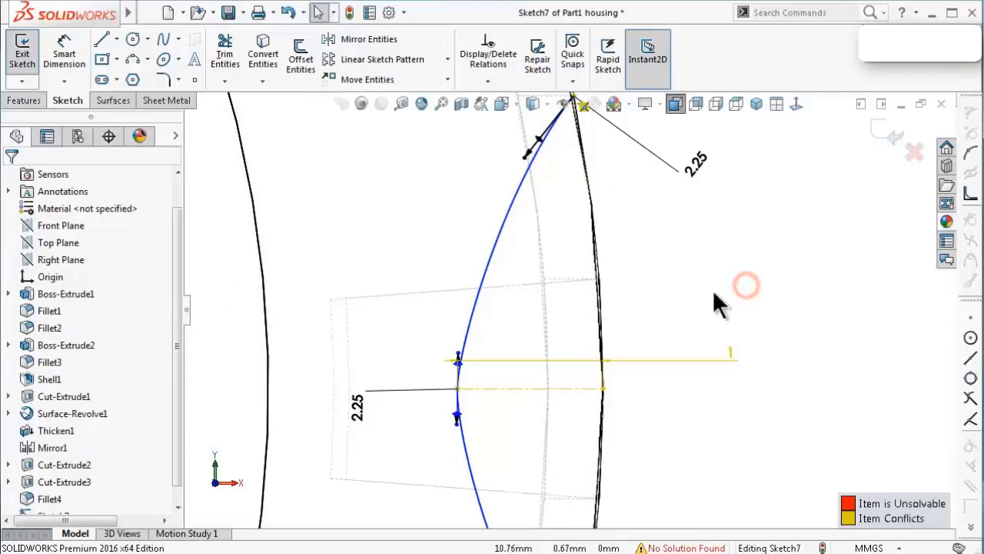
pyautogui.press('z')
pyautogui.click(668, 302)
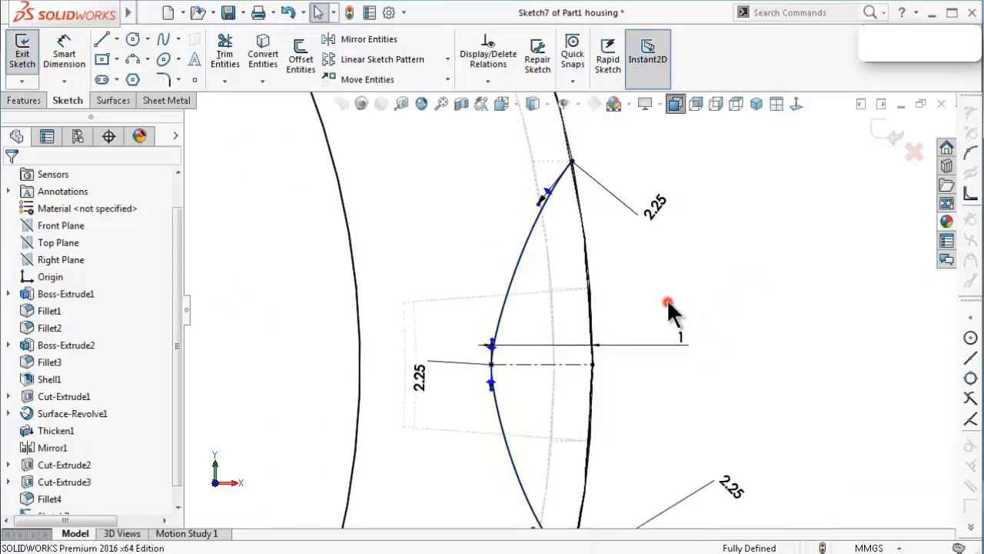
# Swing the spline's upper tangent handle toward the outer edge until it points downward and make it vertical
pyautogui.moveTo(556, 194); pyautogui.dragTo(571, 212)
pyautogui.click(16, 363)
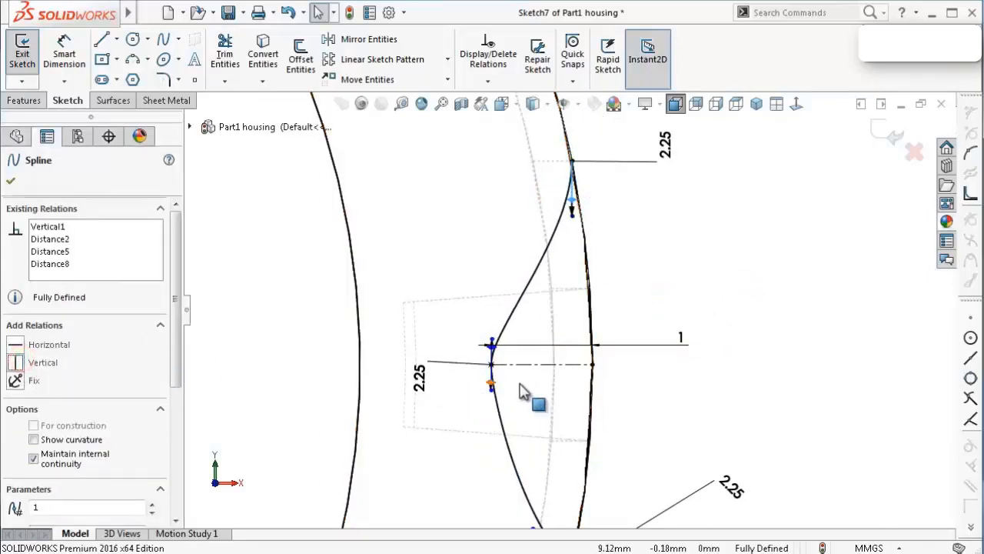
pyautogui.scroll(2, 529, 392)
pyautogui.click(650, 392)
# Swing the spline's lower tangent handle outward until it points upward and add a vertical relation to it
pyautogui.scroll(-1, 561, 450)
pyautogui.moveTo(560, 462); pyautogui.dragTo(584, 463)
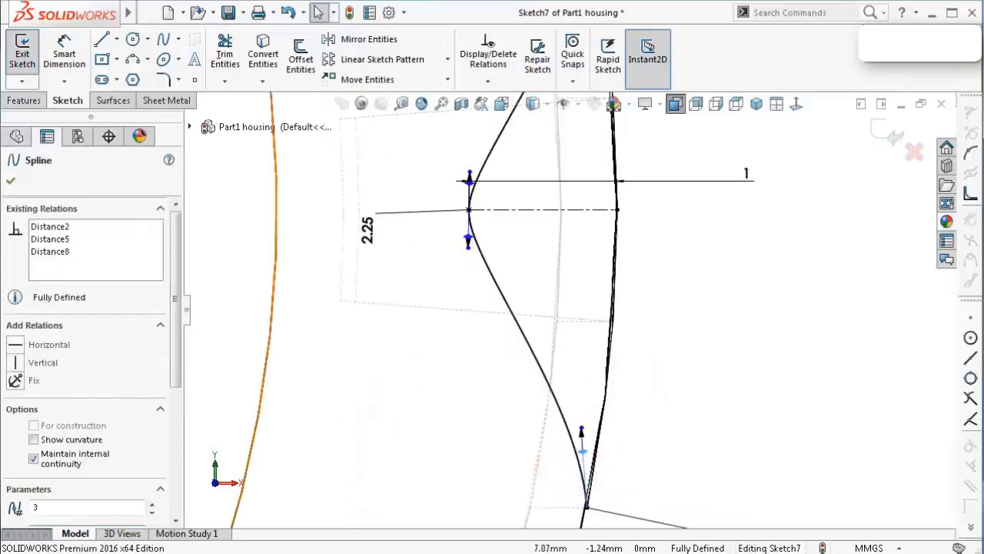
pyautogui.click(17, 363)
pyautogui.click(690, 336)
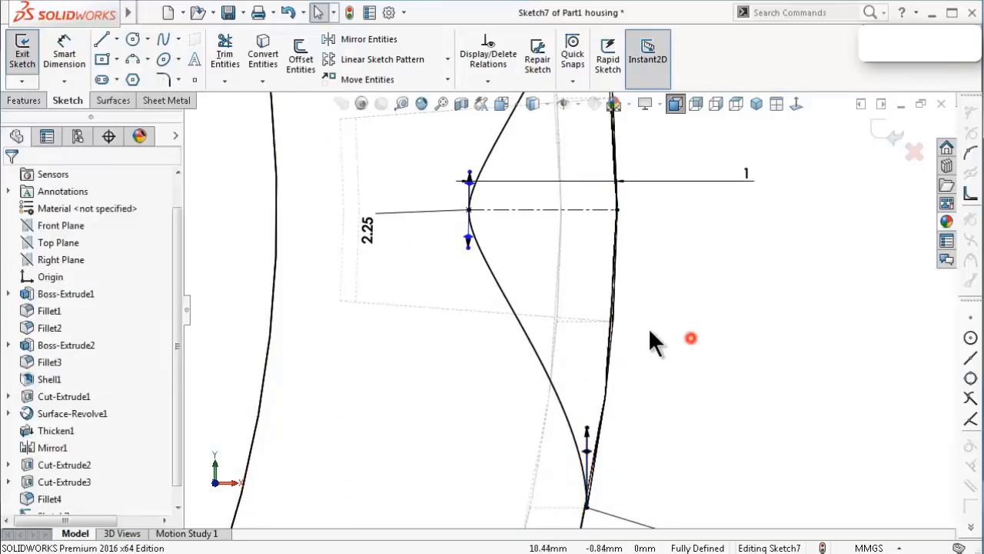
# Add a vertical relation to the tangent handle at the spline's middle point
pyautogui.click(467, 238)
pyautogui.click(39, 360)
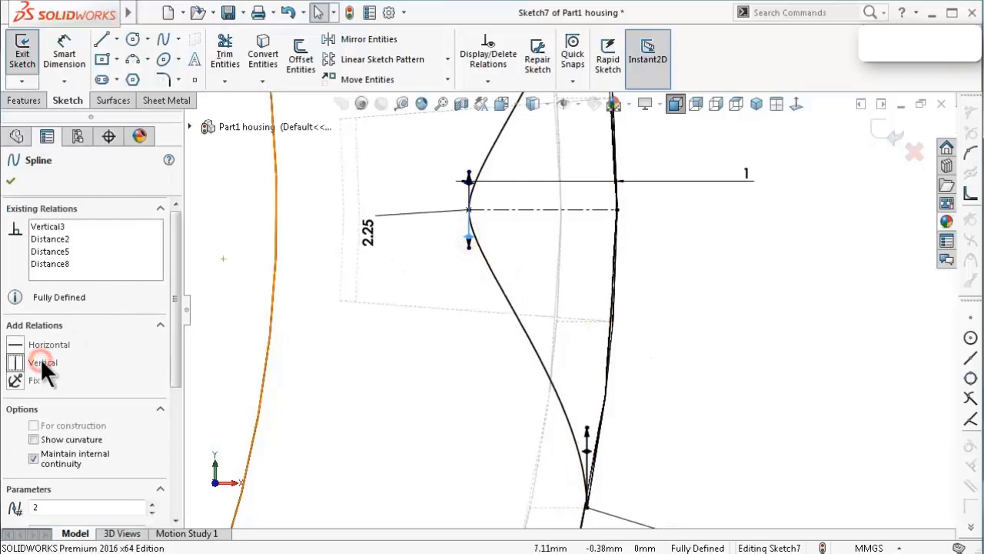
pyautogui.click(707, 335)
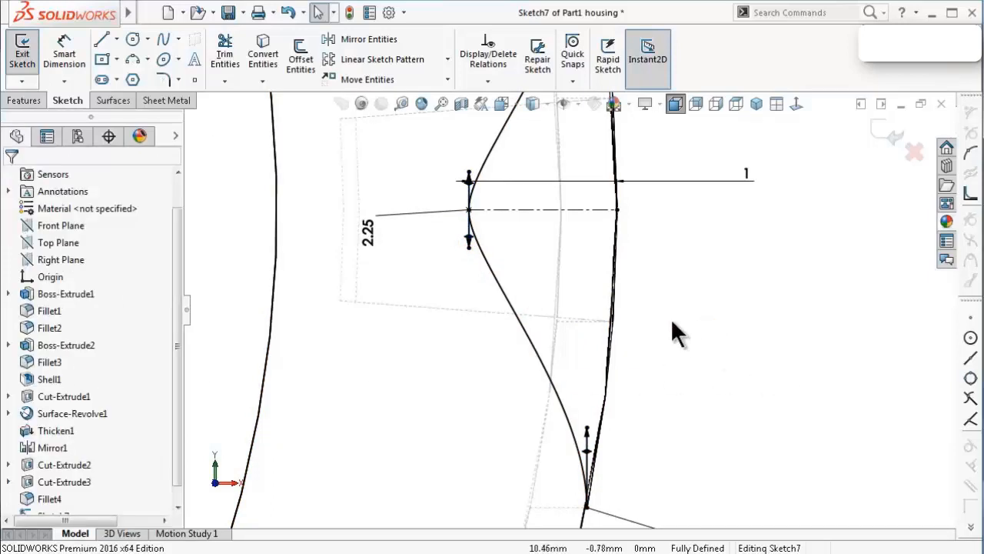
# Set the tangent dimension at the spline's middle point to 5 mm
pyautogui.keyDown('ctrl'); pyautogui.moveTo(670, 319); pyautogui.dragTo(636, 323, button='middle'); pyautogui.keyUp('ctrl')
pyautogui.doubleClick(331, 236)
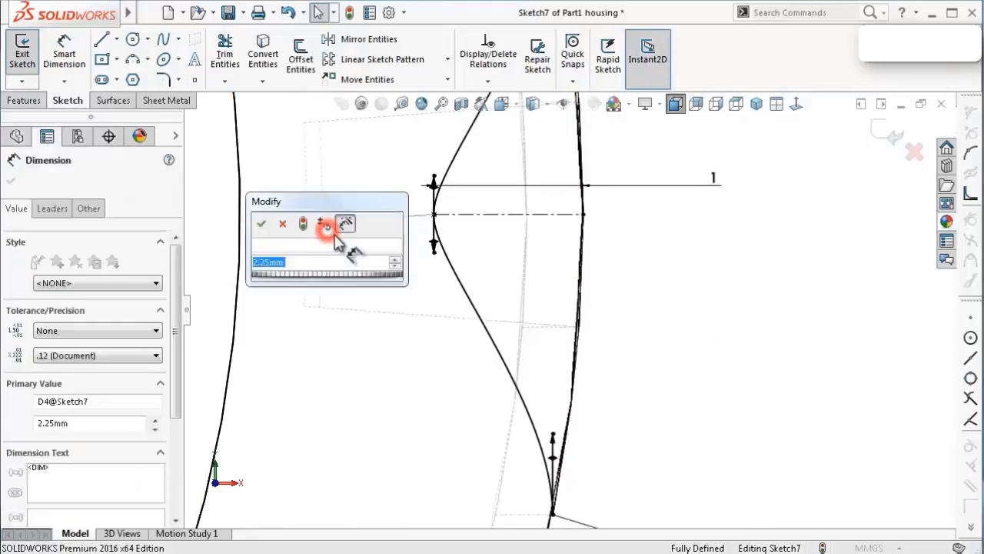
pyautogui.write('5')
pyautogui.press('Return')
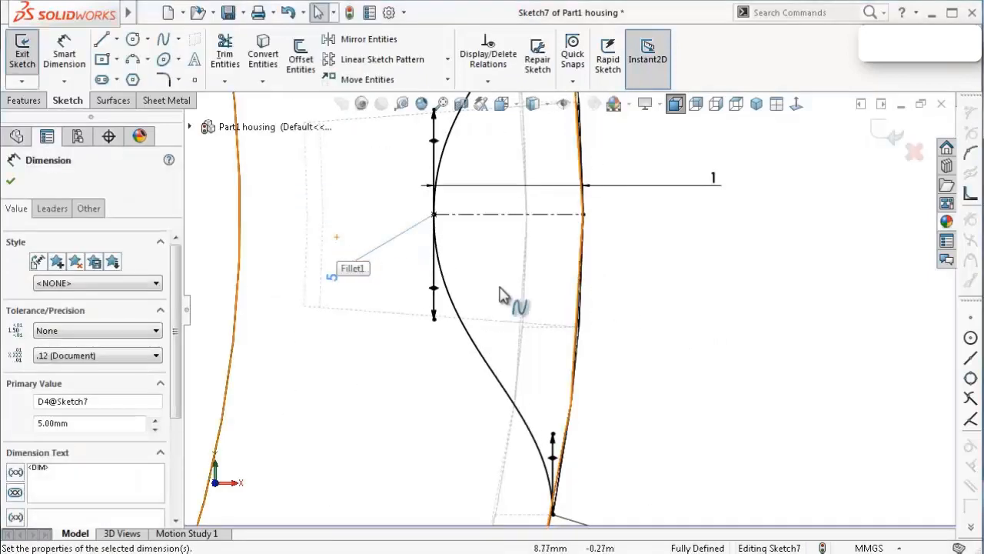
pyautogui.click(687, 314)
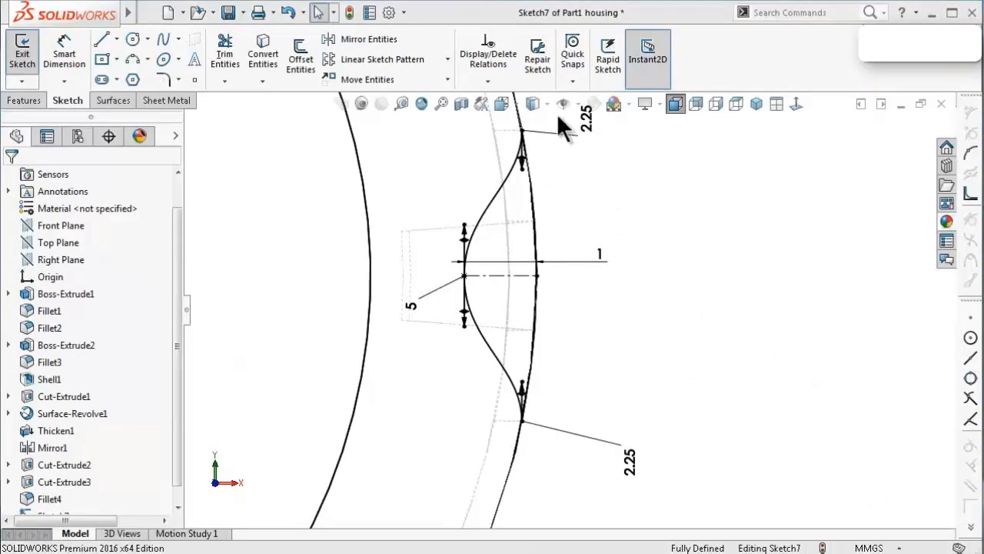
# Set the model's display style to Shaded With Edges
pyautogui.click(538, 102)
pyautogui.click(543, 144)
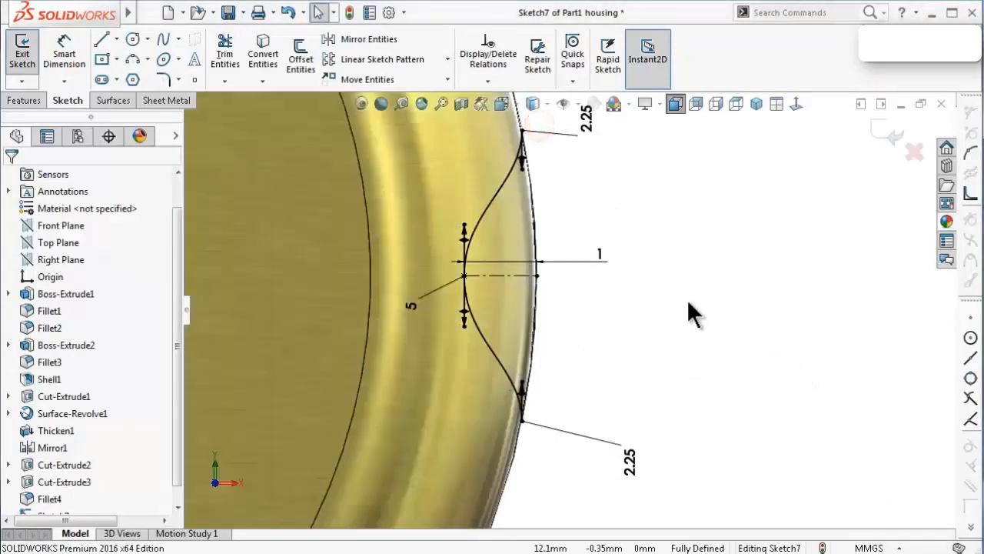
# Leave the spline sketch and start a lofted surface between Sketch7 and the window's opposite outer edge
pyautogui.moveTo(675, 308)
pyautogui.mouseDown(button='middle')
pyautogui.moveTo(630, 266)
pyautogui.moveTo(633, 338)
pyautogui.moveTo(619, 350)
pyautogui.moveTo(549, 333)
pyautogui.moveTo(593, 330)
pyautogui.moveTo(567, 323)
pyautogui.moveTo(600, 330)
pyautogui.mouseUp(button='middle')
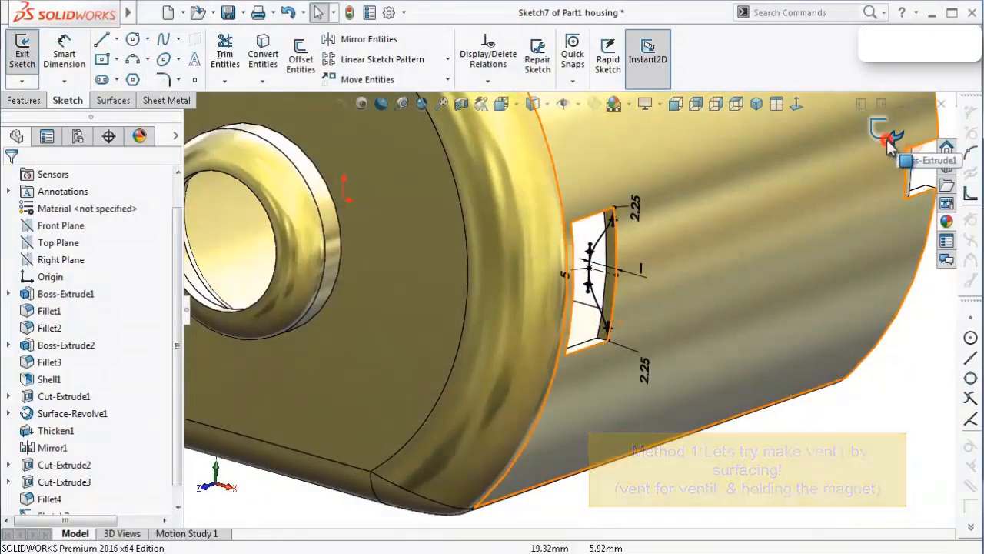
pyautogui.click(892, 140)
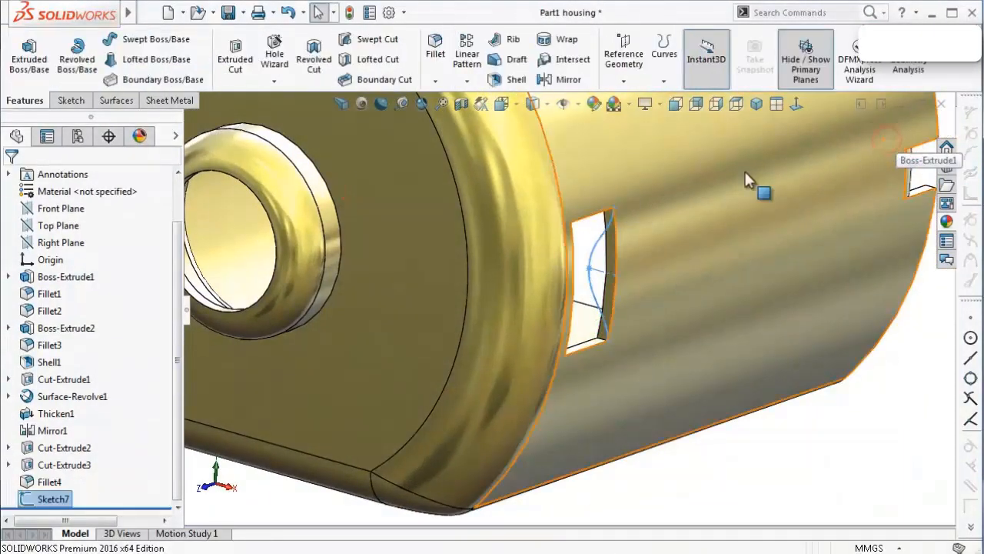
pyautogui.click(108, 102)
pyautogui.click(146, 61)
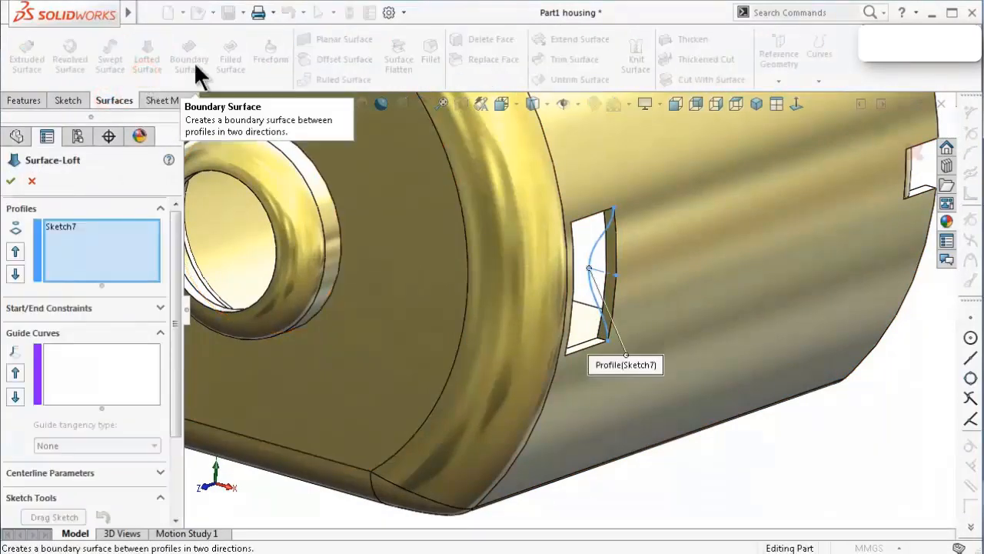
pyautogui.moveTo(599, 329)
pyautogui.mouseDown(button='middle')
pyautogui.moveTo(555, 313)
pyautogui.moveTo(396, 333)
pyautogui.moveTo(404, 323)
pyautogui.moveTo(386, 369)
pyautogui.mouseUp(button='middle')
pyautogui.scroll(5, 408, 323)
pyautogui.scroll(3, 418, 311)
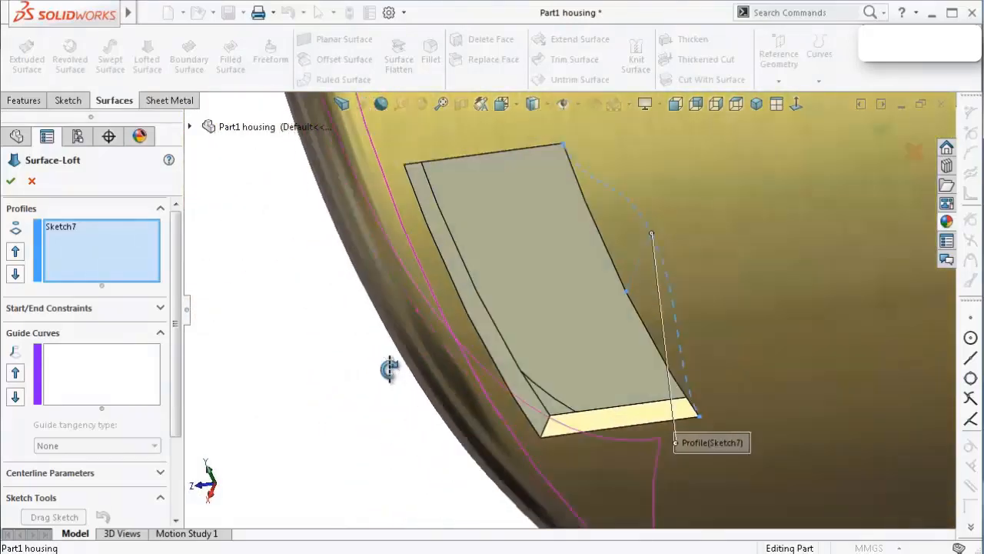
pyautogui.click(493, 360)
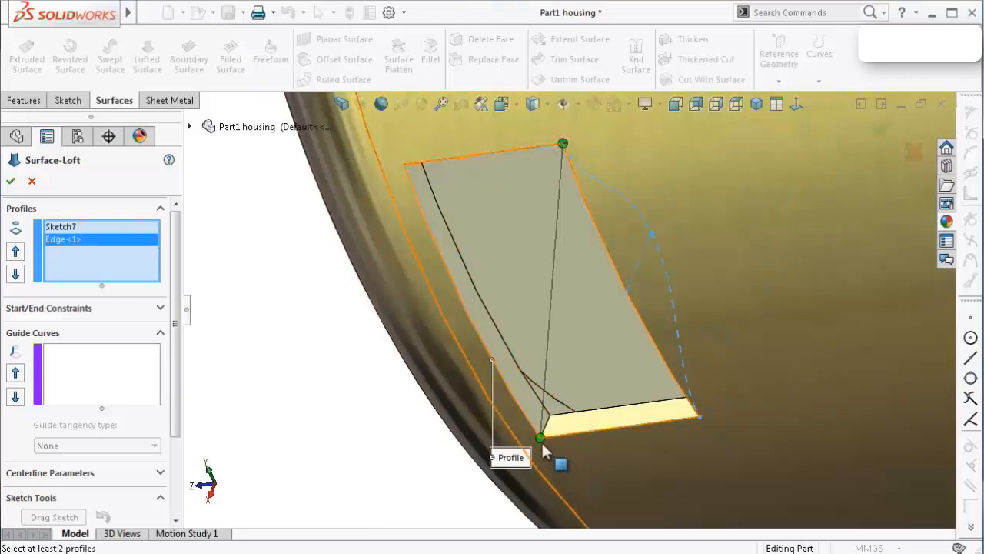
# Add the window's lower outer edge as the loft's guide curve and create the surface
pyautogui.moveTo(627, 412); pyautogui.dragTo(659, 320, button='middle')
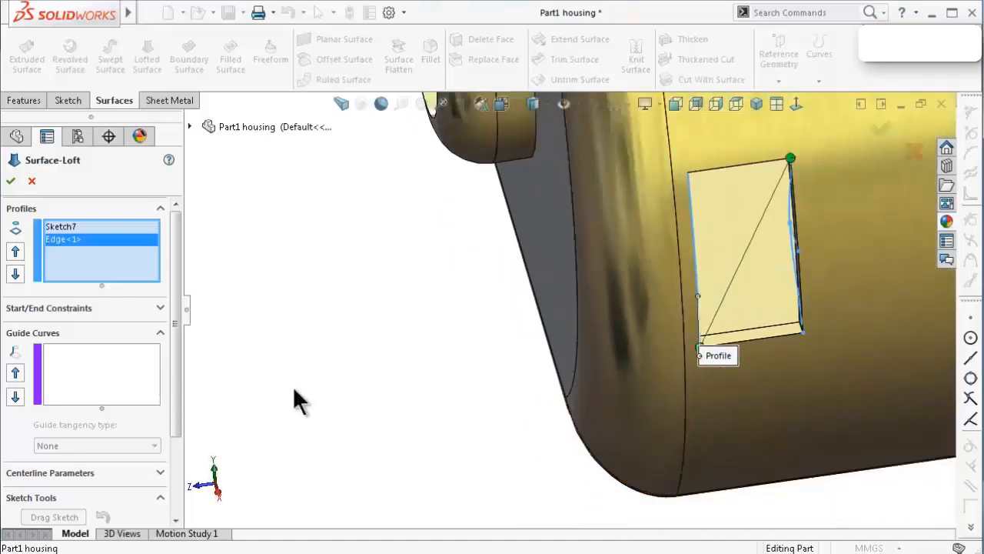
pyautogui.click(89, 347)
pyautogui.click(787, 338)
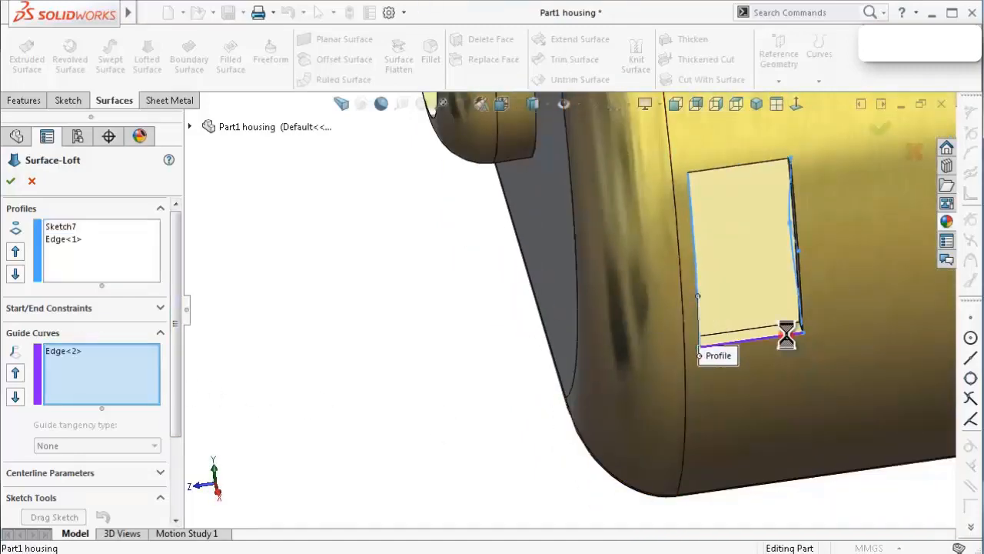
pyautogui.moveTo(763, 350); pyautogui.dragTo(623, 292, button='middle')
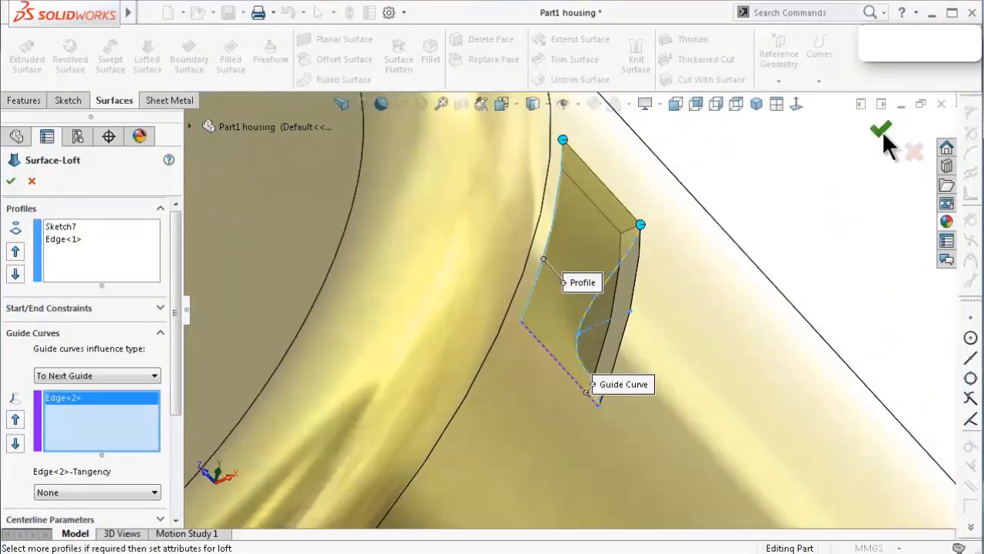
pyautogui.click(882, 131)
# Edit the lofted surface and set its end constraint to Normal To Profile
pyautogui.moveTo(725, 246); pyautogui.dragTo(677, 416, button='middle')
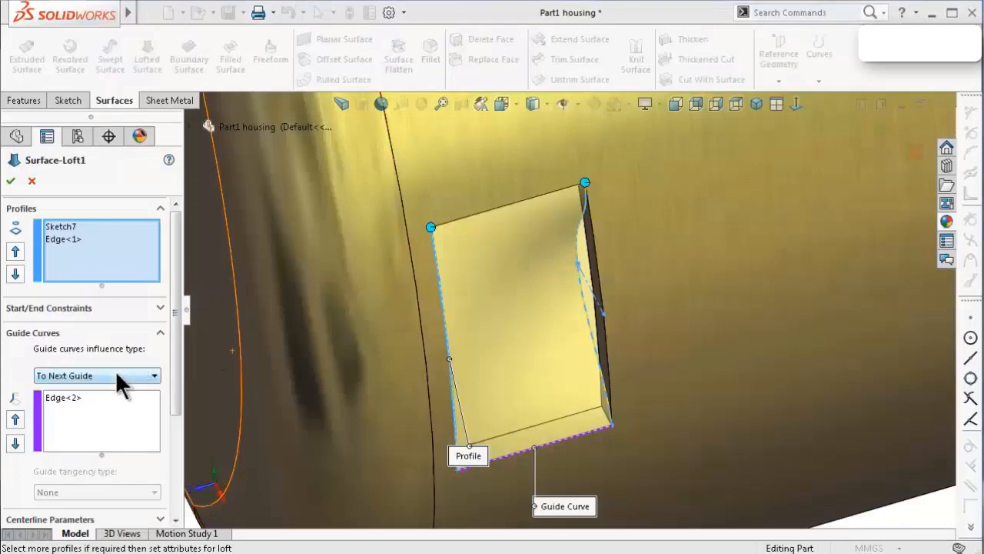
pyautogui.click(70, 238)
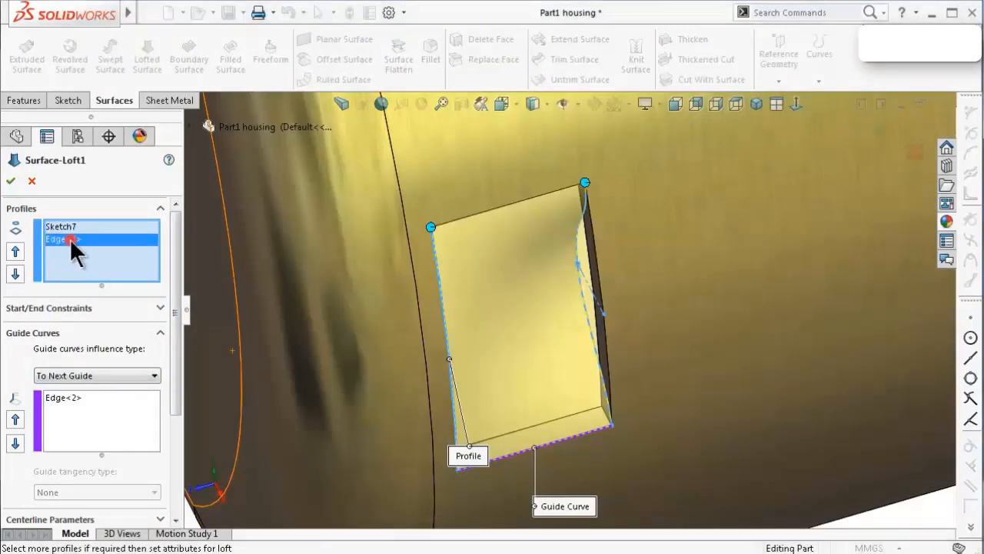
pyautogui.click(160, 307)
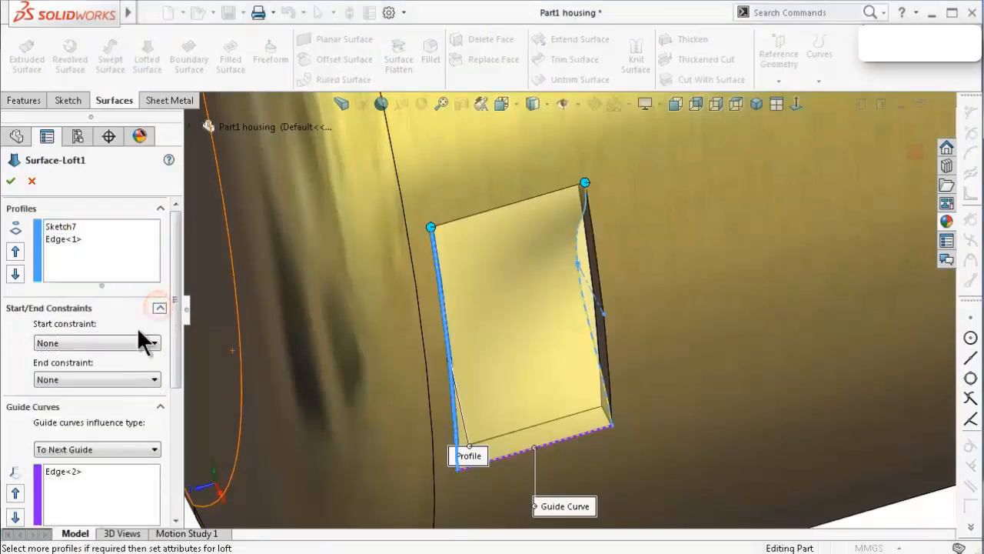
pyautogui.click(105, 380)
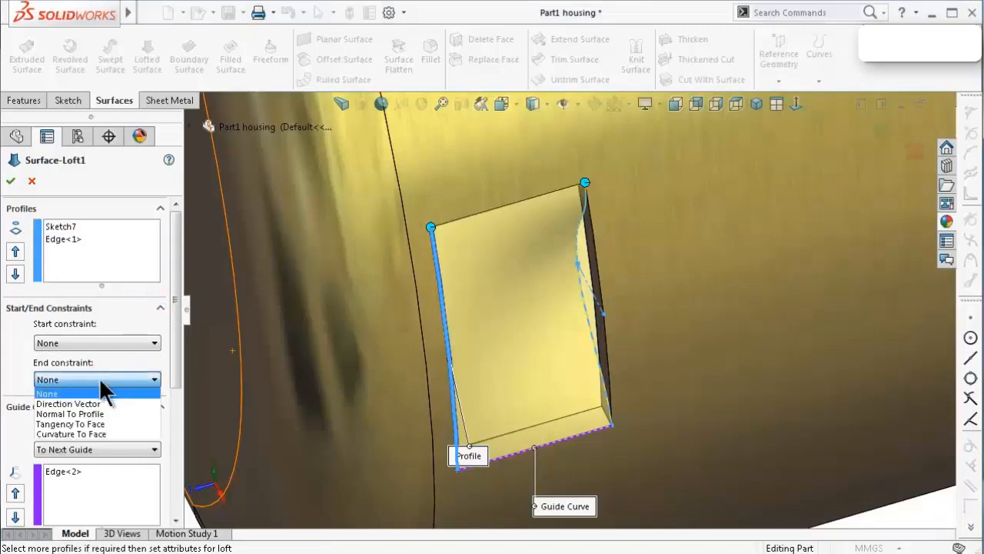
pyautogui.click(92, 413)
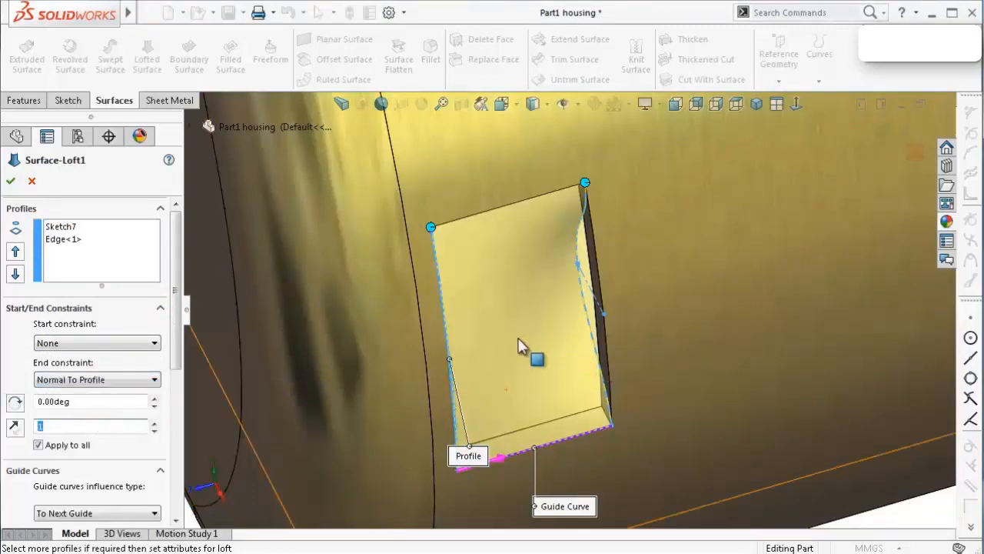
pyautogui.moveTo(521, 345); pyautogui.dragTo(436, 346, button='middle')
pyautogui.scroll(-3, 519, 364)
pyautogui.moveTo(519, 363); pyautogui.dragTo(554, 353, button='middle')
pyautogui.scroll(5, 835, 341)
pyautogui.moveTo(838, 352); pyautogui.dragTo(692, 350, button='middle')
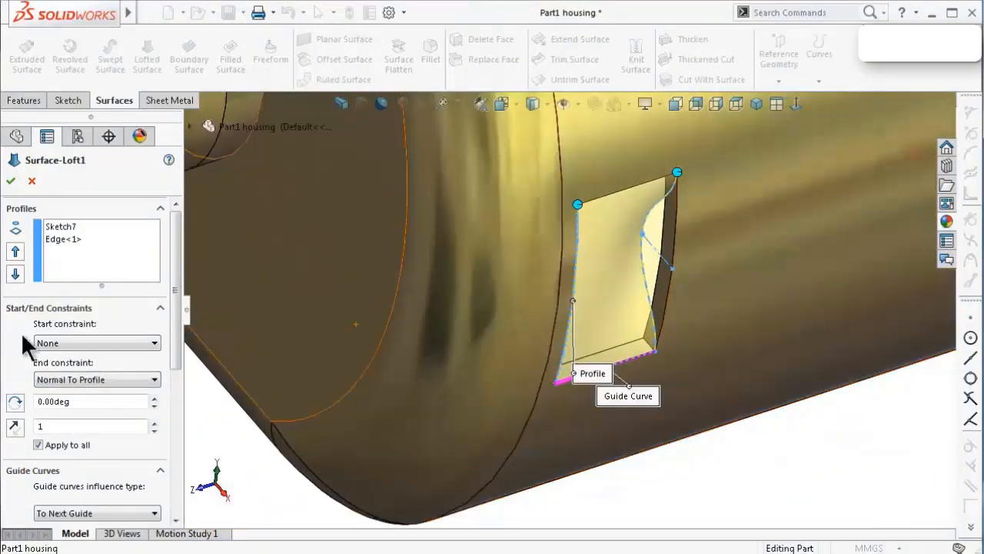
# Set the loft's start constraint to Normal To Profile as well and accept the surface
pyautogui.click(60, 343)
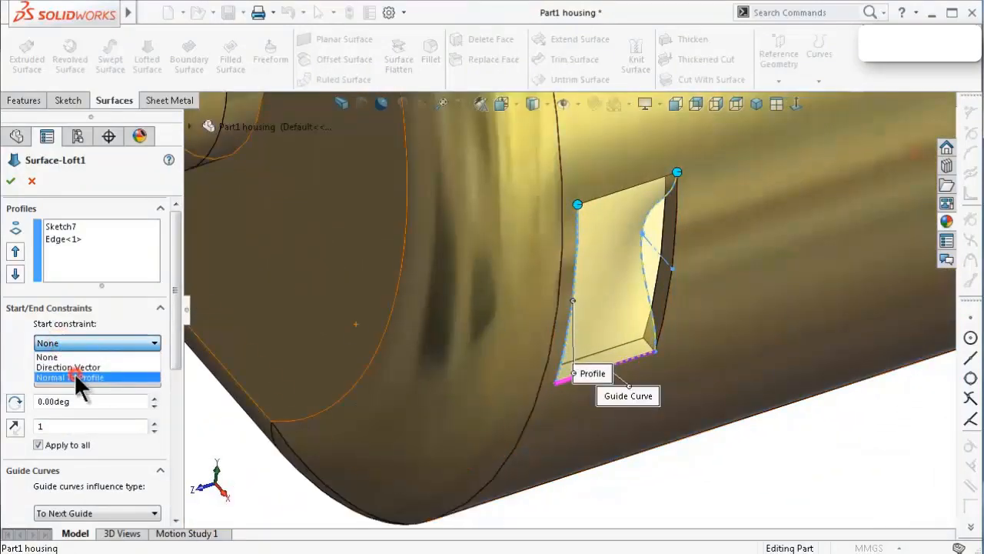
pyautogui.click(74, 373)
pyautogui.moveTo(205, 395); pyautogui.dragTo(373, 310, button='middle')
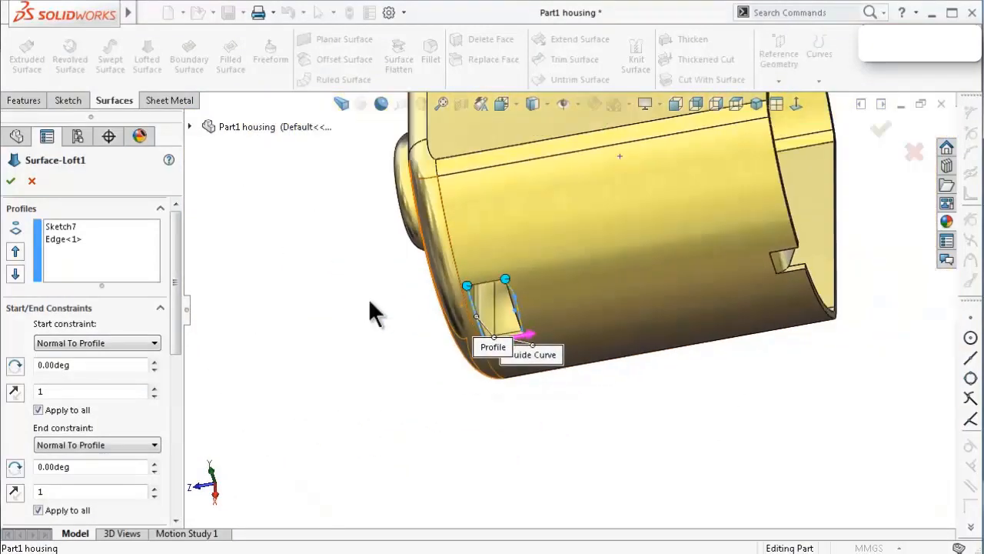
pyautogui.scroll(-3, 374, 307)
pyautogui.moveTo(659, 406); pyautogui.dragTo(473, 257, button='middle')
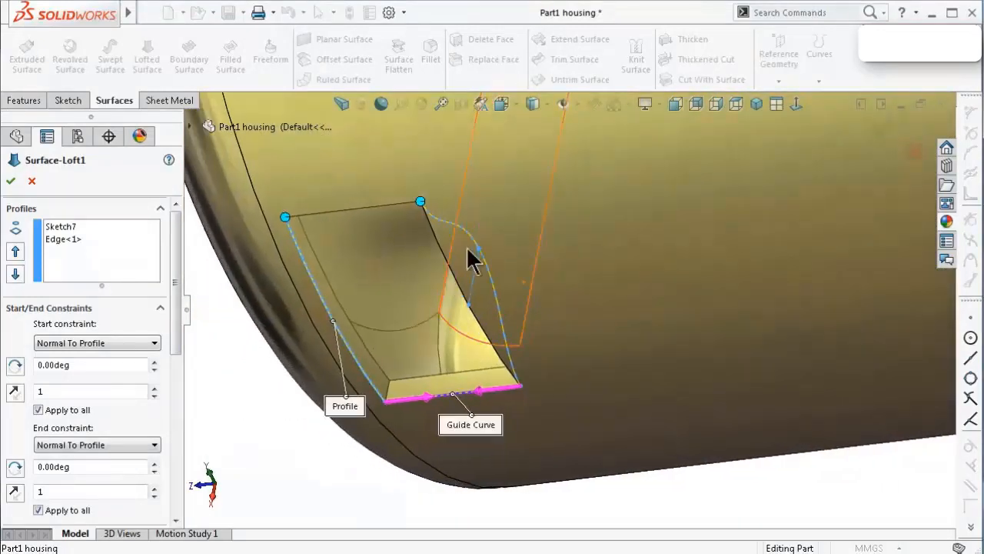
pyautogui.click(10, 180)
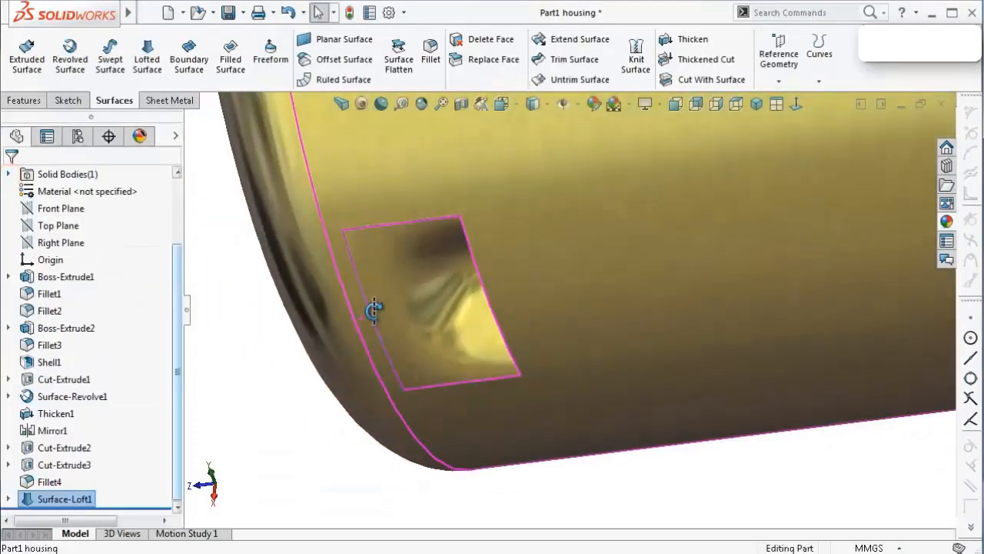
pyautogui.moveTo(373, 310); pyautogui.dragTo(469, 335, button='middle')
pyautogui.scroll(3, 502, 455)
pyautogui.moveTo(520, 467); pyautogui.dragTo(569, 288, button='middle')
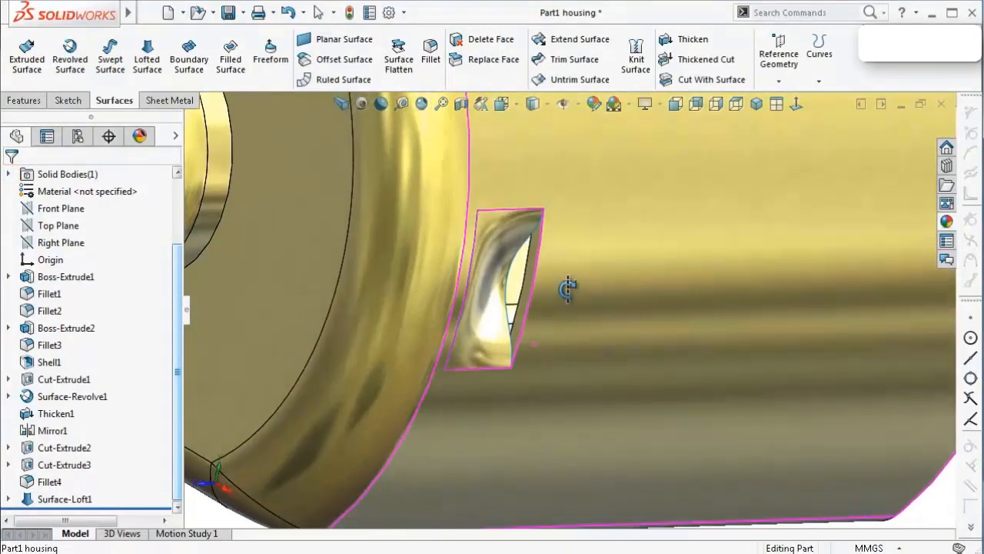
# Edit the lofted surface, set its start constraint to None and accept it
pyautogui.click(49, 498)
pyautogui.click(54, 457)
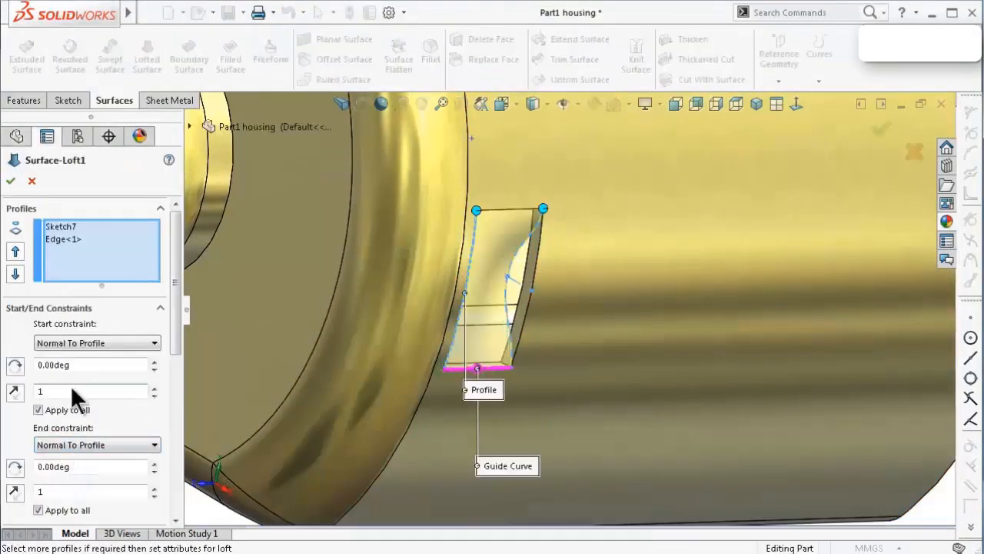
pyautogui.click(65, 343)
pyautogui.click(69, 361)
pyautogui.click(64, 345)
pyautogui.click(74, 353)
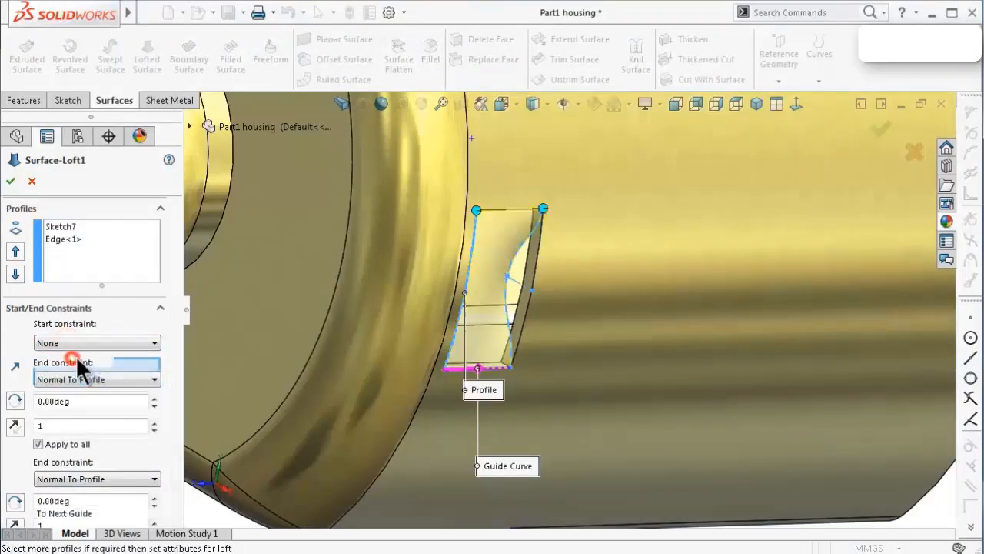
pyautogui.click(9, 181)
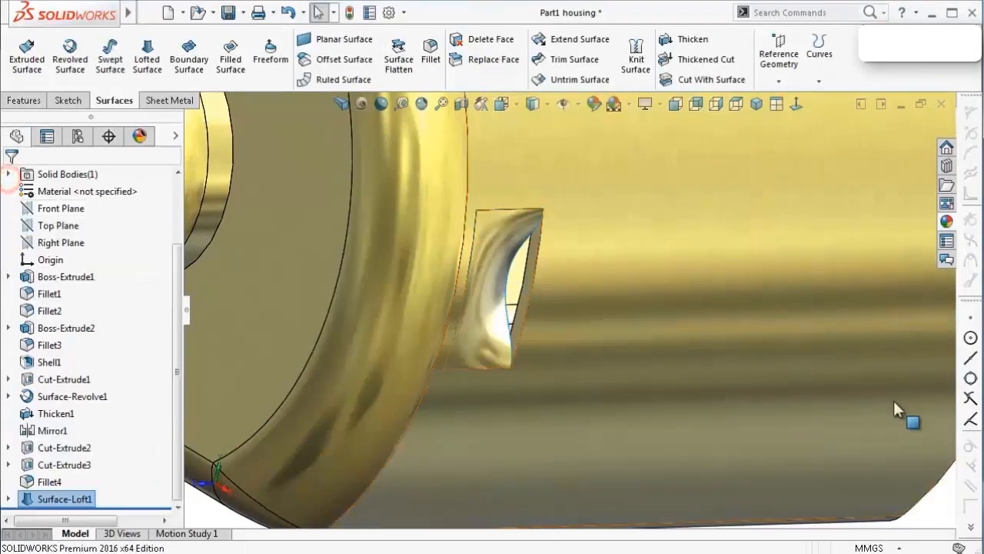
# Set the tangent dimension at the middle of the loft's spline profile to 3 mm and rebuild the part
pyautogui.moveTo(561, 331); pyautogui.dragTo(581, 336, button='middle')
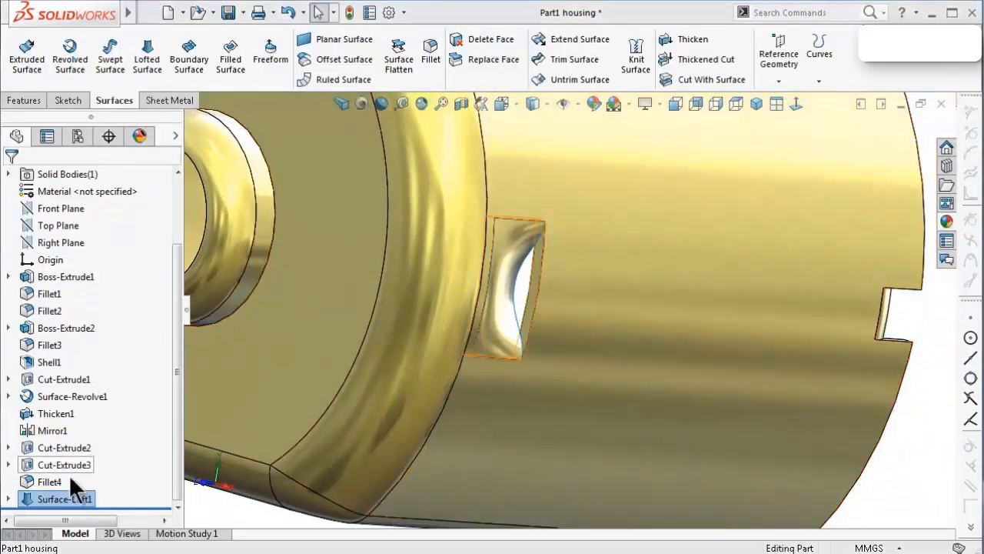
pyautogui.click(9, 498)
pyautogui.doubleClick(70, 499)
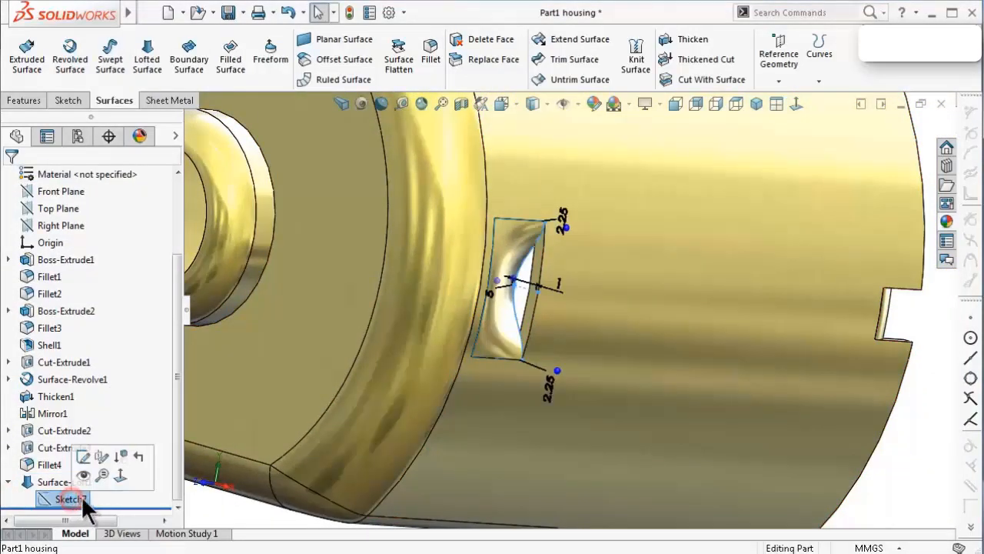
pyautogui.doubleClick(492, 298)
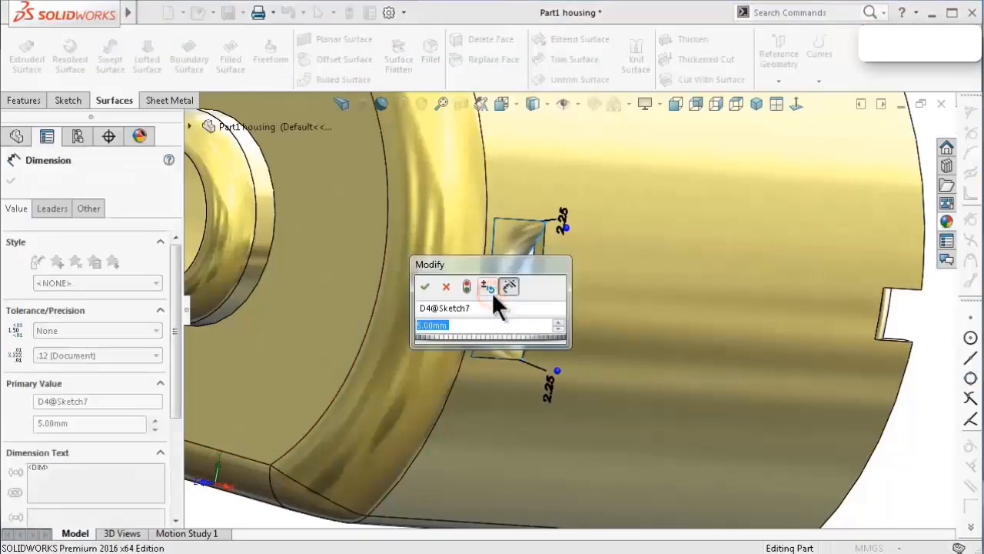
pyautogui.write('1')
pyautogui.press('Return')
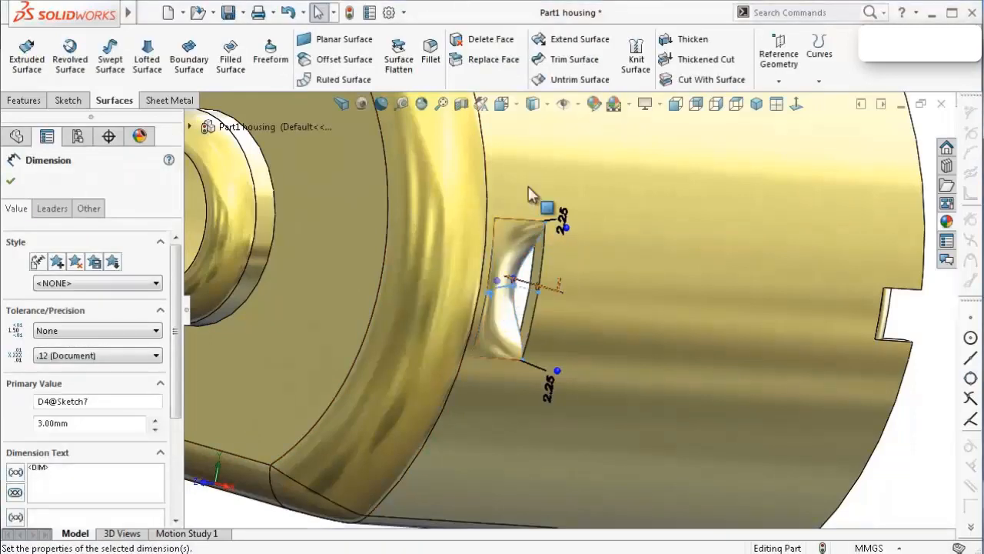
pyautogui.click(349, 12)
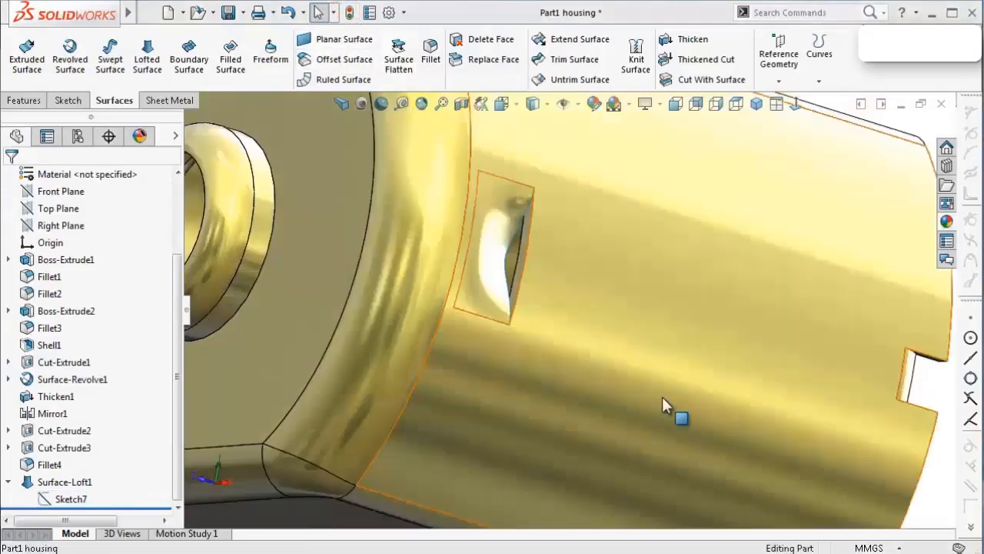
# Try to thicken the lofted surface by 0.38 mm on both sides with the result merged
pyautogui.moveTo(677, 410); pyautogui.dragTo(737, 314, button='middle')
pyautogui.scroll(-5, 737, 314)
pyautogui.scroll(-6, 736, 314)
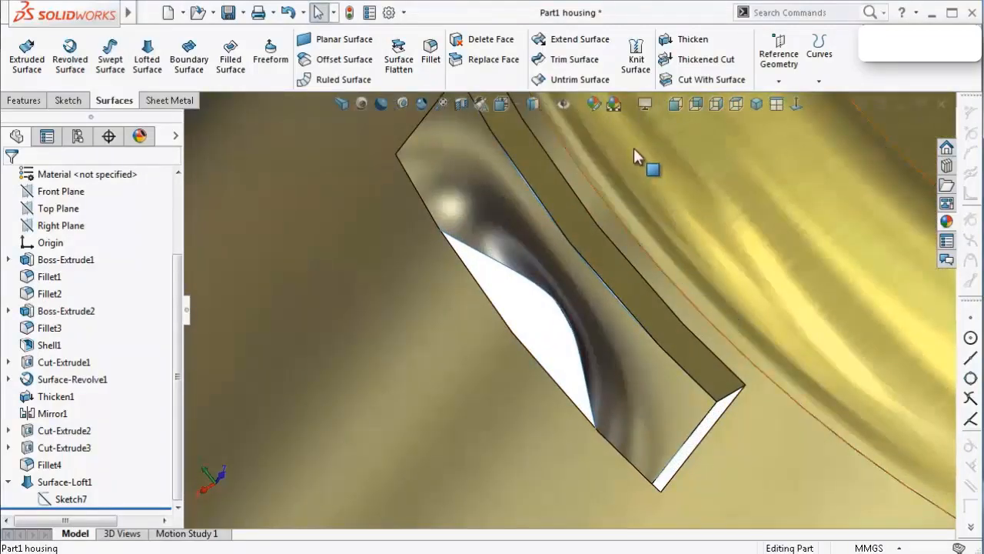
pyautogui.click(682, 40)
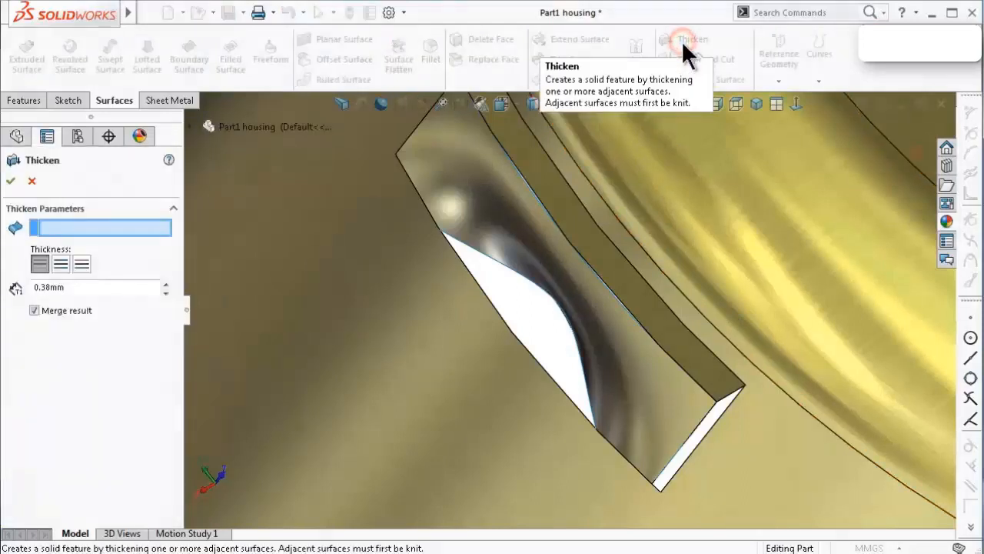
pyautogui.click(482, 192)
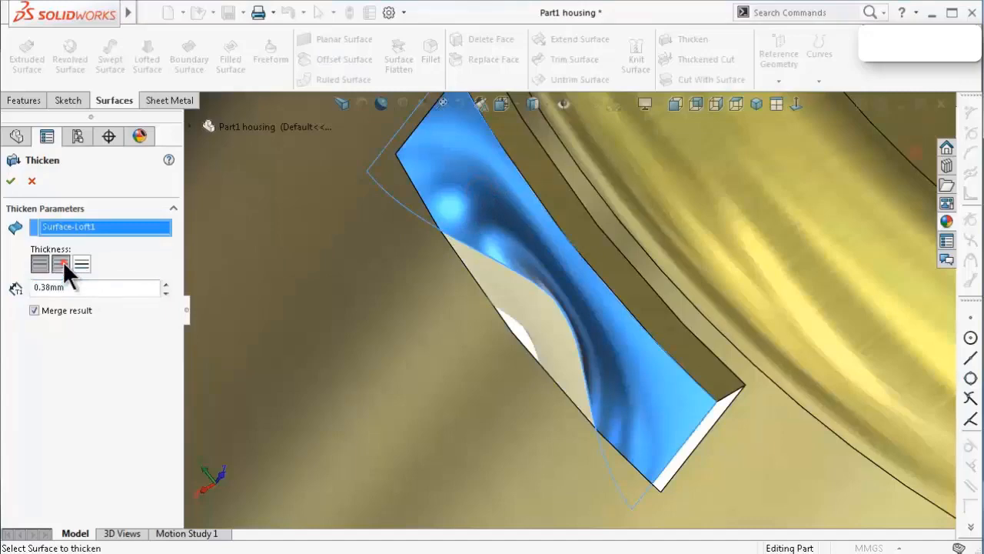
pyautogui.click(11, 180)
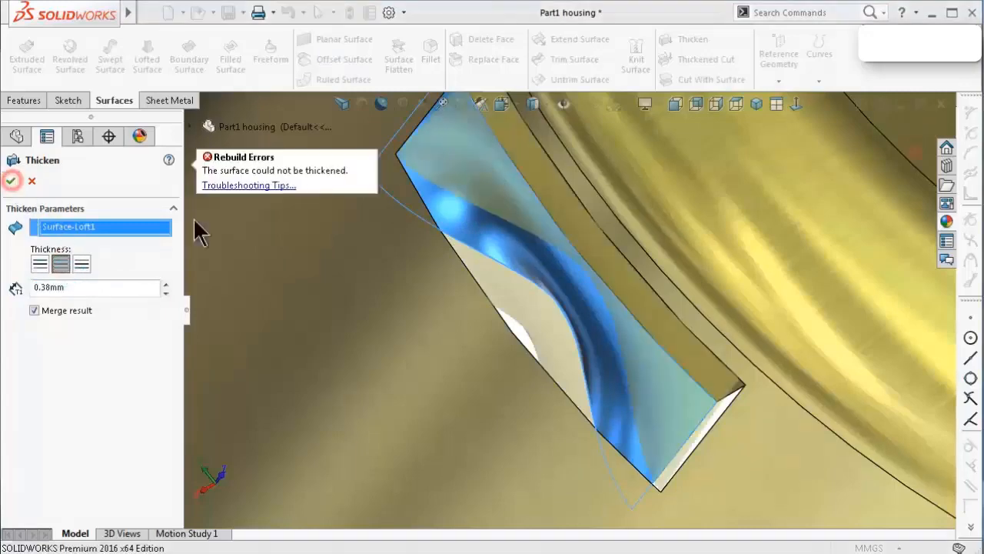
# Thicken the lofted surface 0.38 mm on side 2 without merging, and try to merge that result with the housing
pyautogui.click(82, 264)
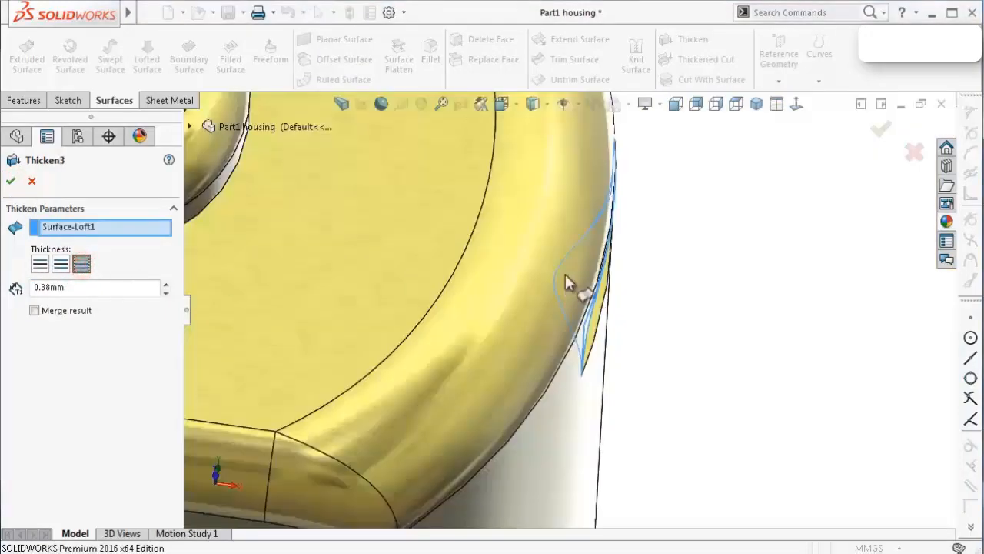
pyautogui.scroll(5, 566, 283)
pyautogui.moveTo(566, 283); pyautogui.dragTo(585, 300, button='middle')
pyautogui.moveTo(692, 285); pyautogui.dragTo(613, 247, button='middle')
pyautogui.scroll(10, 826, 368)
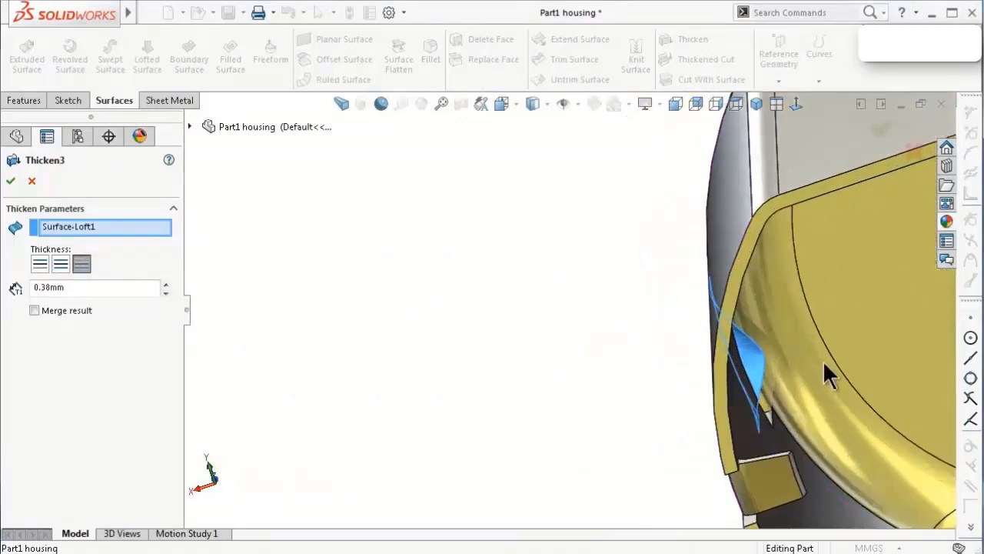
pyautogui.moveTo(648, 435); pyautogui.dragTo(635, 437, button='middle')
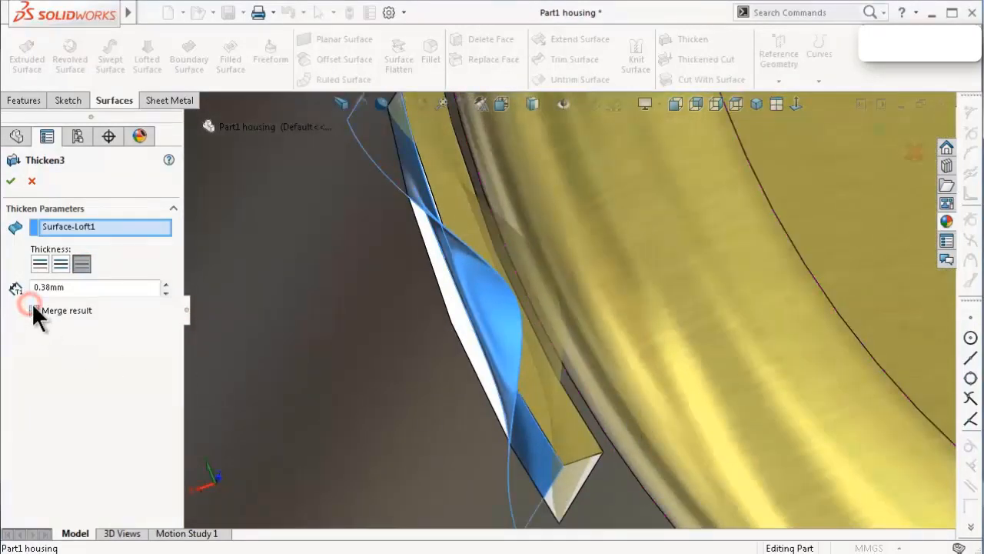
pyautogui.click(11, 181)
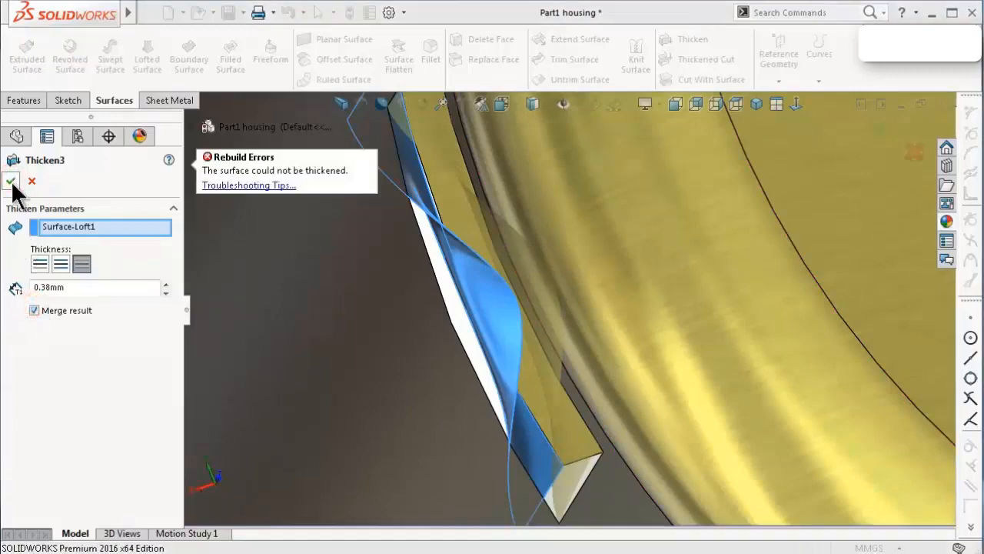
# Turn off merging and accept the 0.38 mm thickening of the lofted surface
pyautogui.click(31, 308)
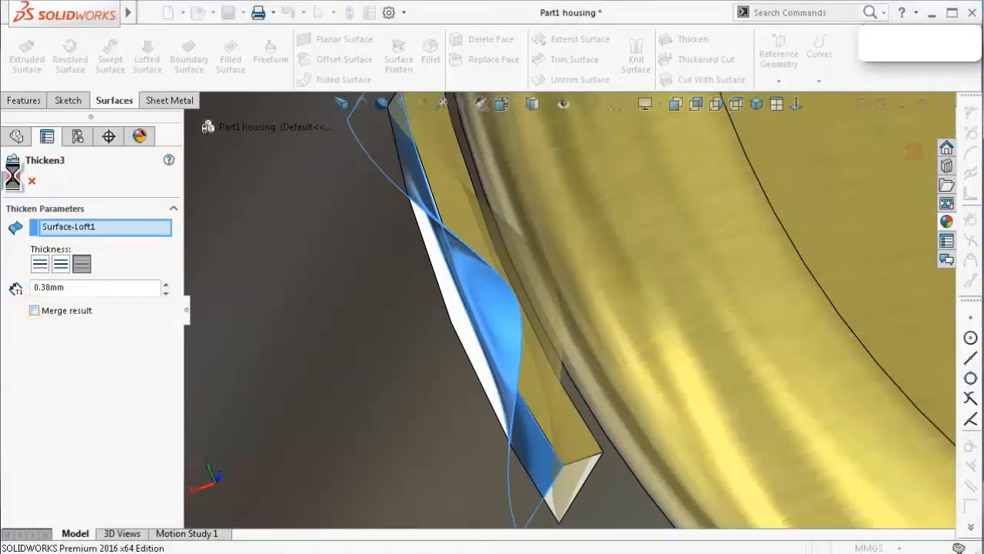
pyautogui.click(12, 181)
pyautogui.moveTo(455, 415); pyautogui.dragTo(605, 345, button='middle')
pyautogui.scroll(3, 566, 370)
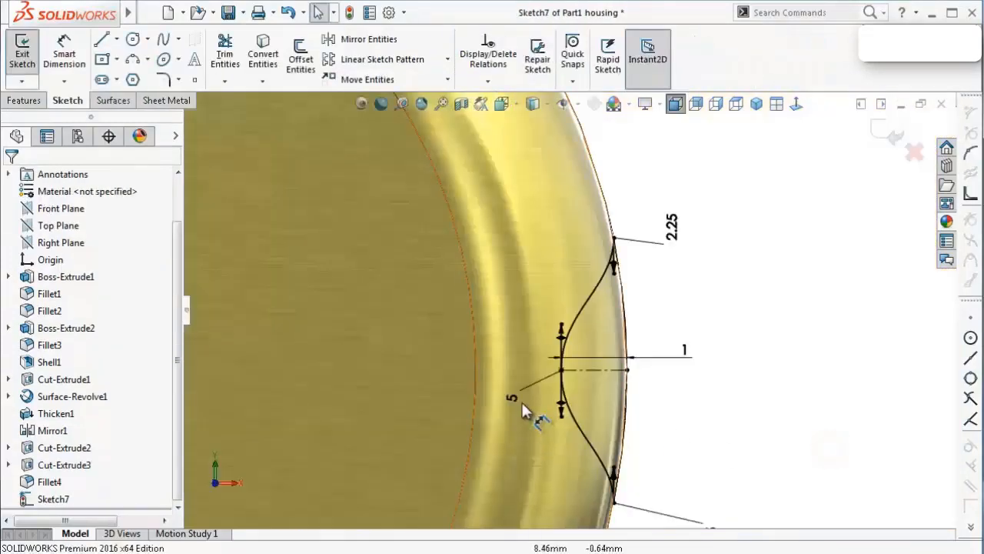
# Set the tangent dimension at the middle point of the profile spline to 5 mm
pyautogui.doubleClick(519, 399)
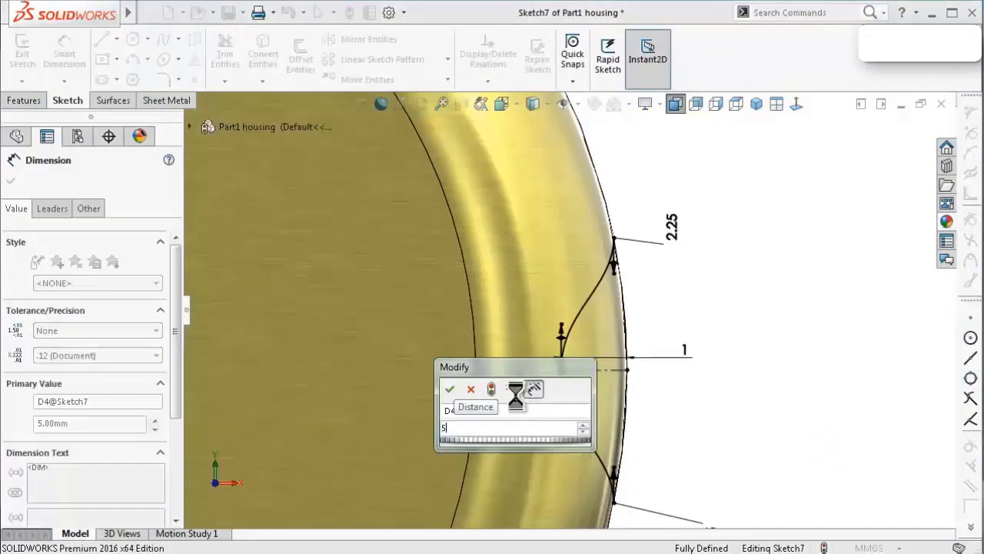
pyautogui.press('Return')
pyautogui.click(806, 333)
# Convert the short window edges at the upper and lower ends of the spline into sketch segments
pyautogui.moveTo(608, 280)
pyautogui.mouseDown(button='middle')
pyautogui.moveTo(528, 268)
pyautogui.moveTo(593, 279)
pyautogui.moveTo(659, 257)
pyautogui.moveTo(669, 242)
pyautogui.mouseUp(button='middle')
pyautogui.scroll(-3, 669, 242)
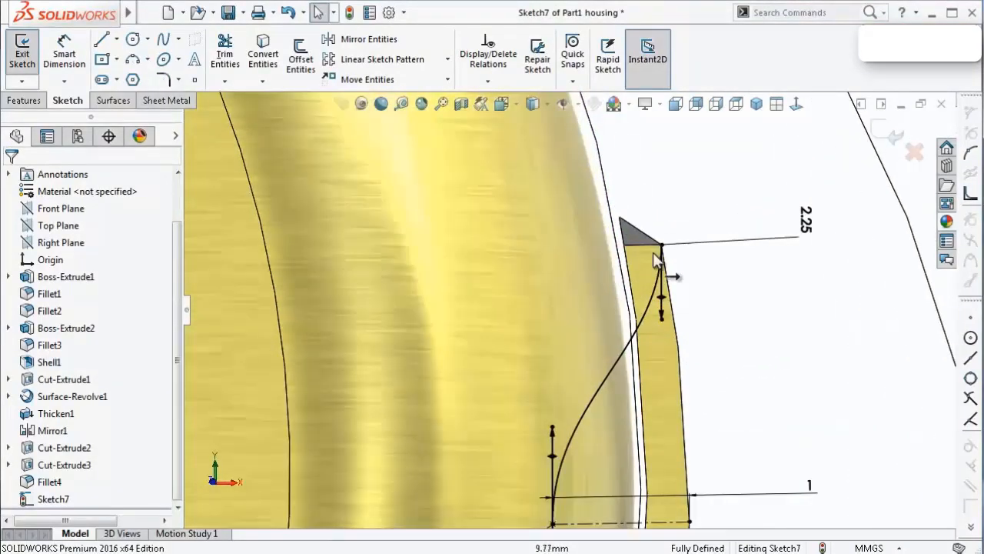
pyautogui.click(646, 256)
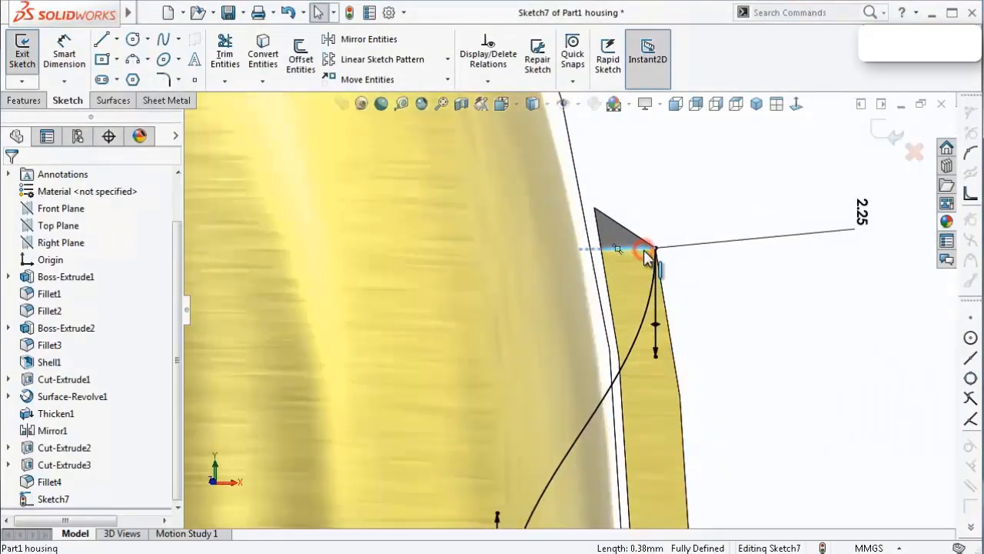
pyautogui.click(269, 48)
pyautogui.moveTo(539, 251); pyautogui.dragTo(612, 362, button='middle')
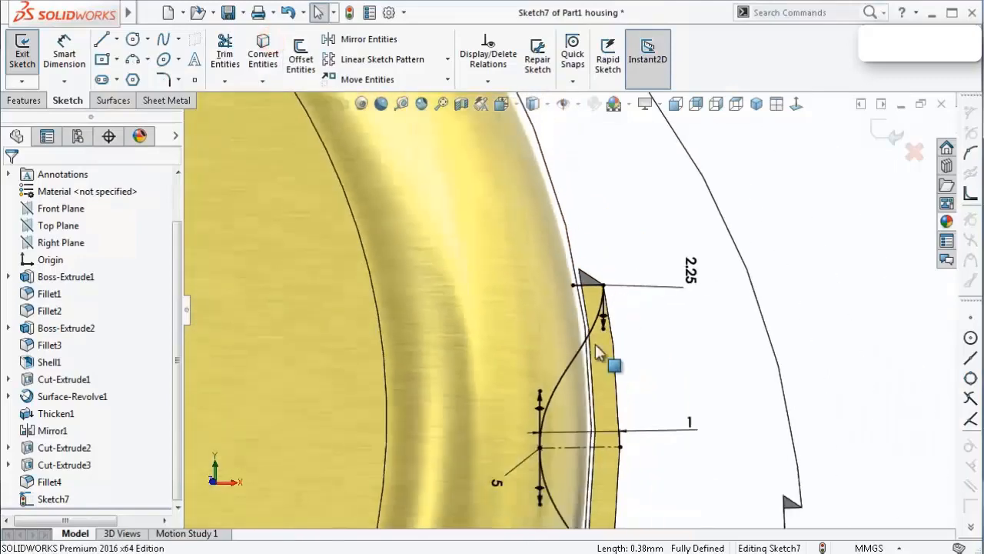
pyautogui.scroll(3, 612, 363)
pyautogui.scroll(-3, 585, 458)
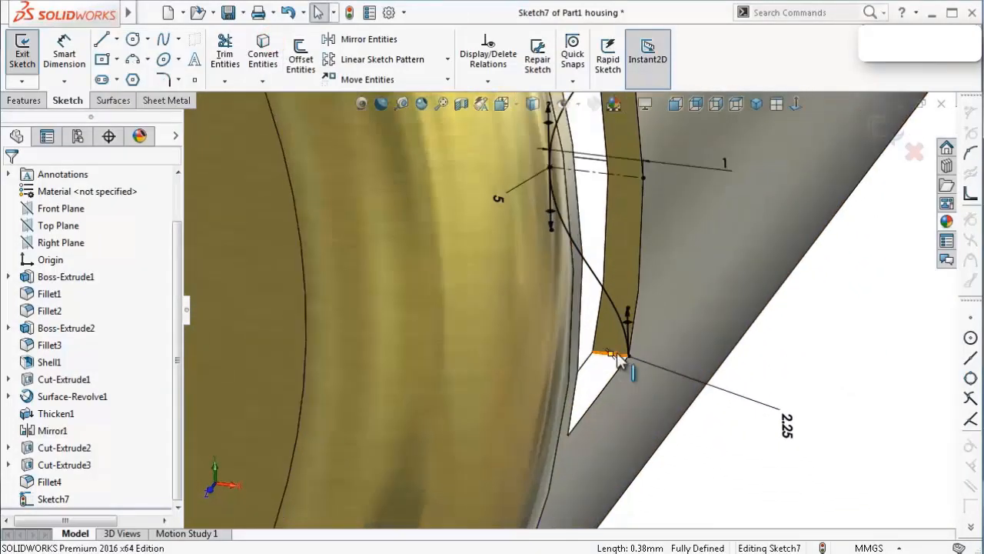
pyautogui.click(617, 353)
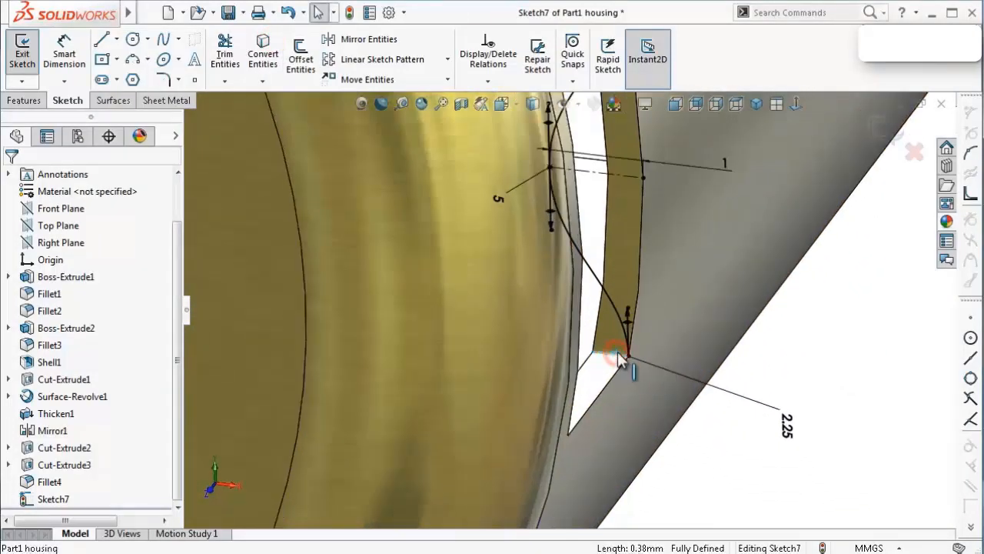
pyautogui.keyDown('ctrl'); pyautogui.click(541, 270); pyautogui.keyUp('ctrl')
pyautogui.click(273, 48)
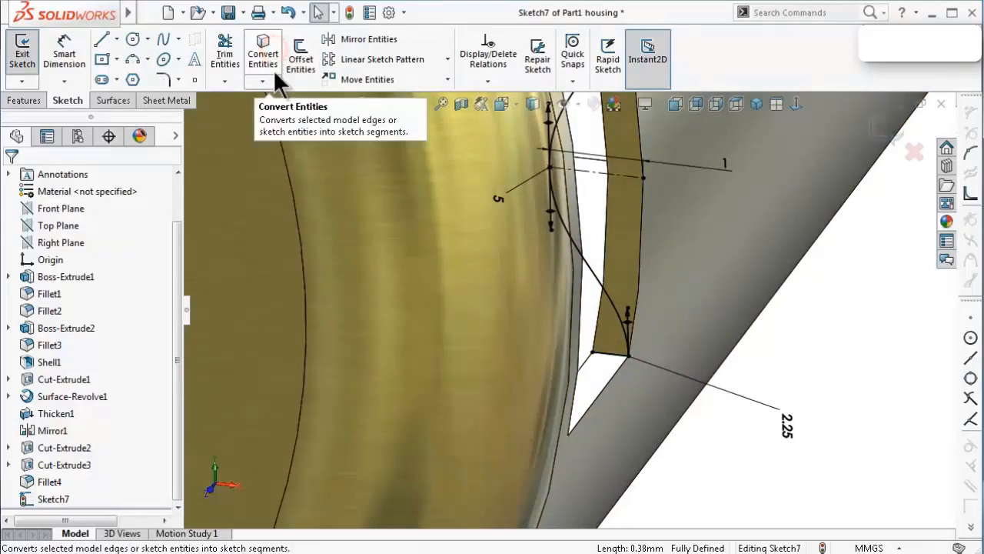
# View the sketch face-on and display the part with hidden lines visible
pyautogui.scroll(3, 572, 304)
pyautogui.moveTo(704, 334)
pyautogui.mouseDown(button='middle')
pyautogui.moveTo(718, 321)
pyautogui.moveTo(589, 220)
pyautogui.moveTo(630, 213)
pyautogui.moveTo(801, 106)
pyautogui.mouseUp(button='middle')
pyautogui.click(800, 106)
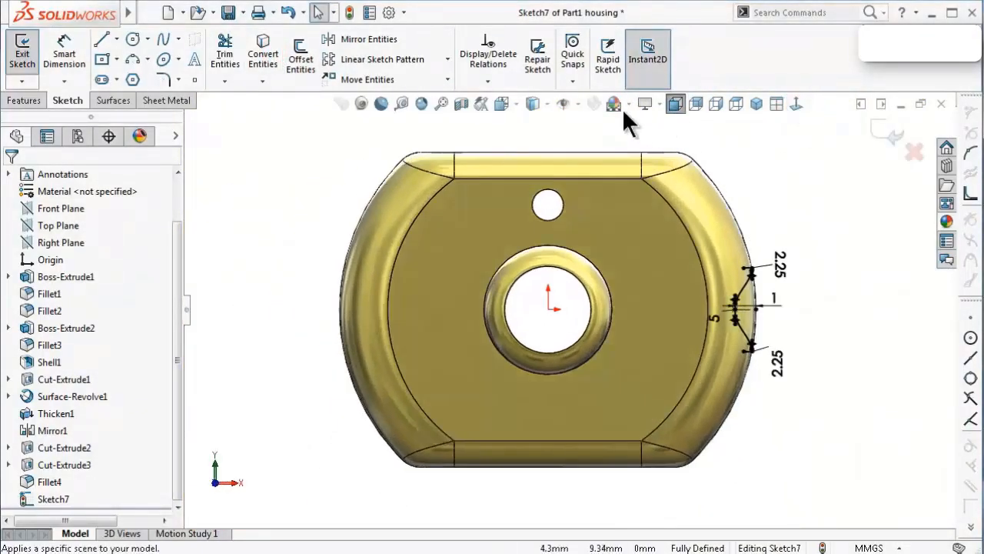
pyautogui.click(531, 104)
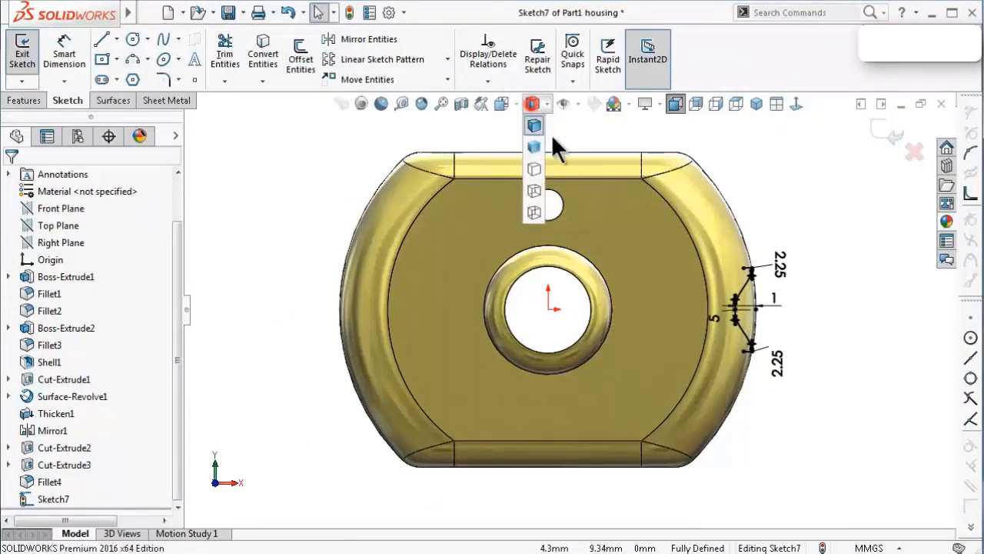
pyautogui.click(535, 192)
# Draw a second, three-point spline connecting the inner ends of the two converted edges and bulging inward beyond the first spline
pyautogui.scroll(-6, 646, 246)
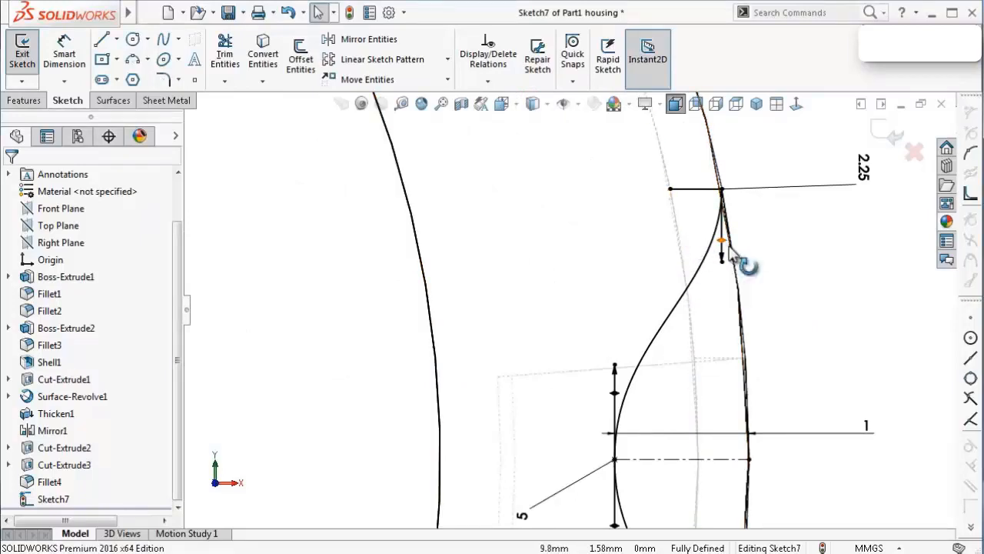
pyautogui.scroll(2, 744, 250)
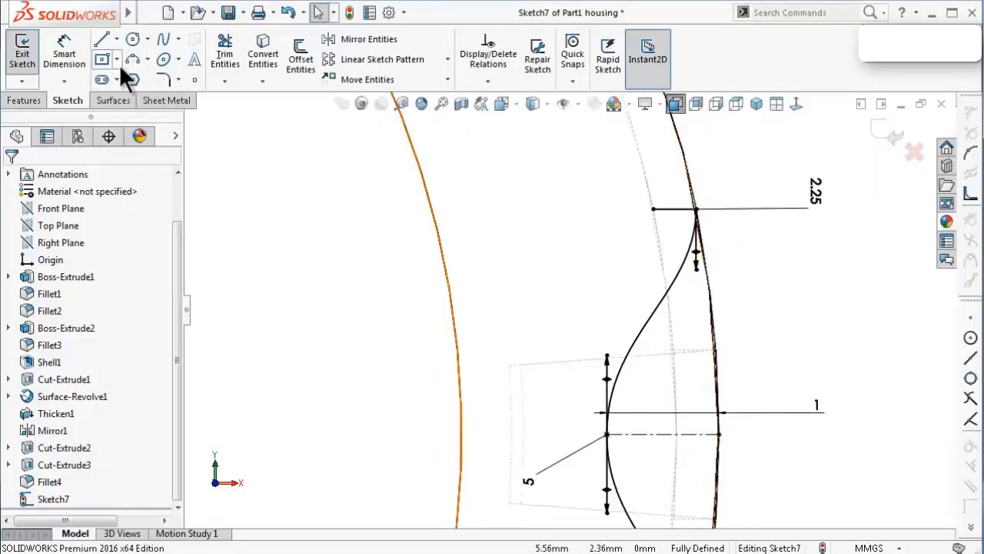
pyautogui.click(162, 41)
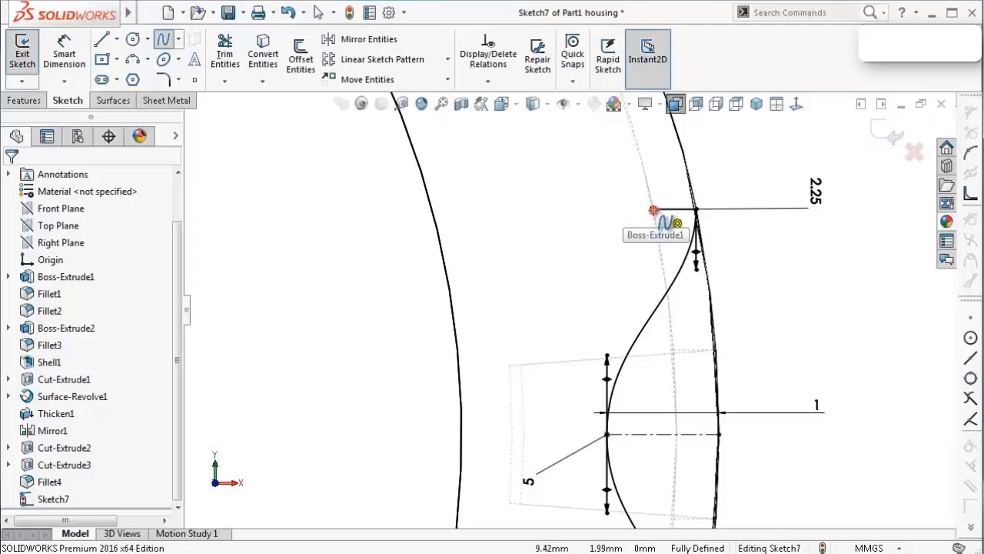
pyautogui.click(653, 210)
pyautogui.scroll(2, 590, 354)
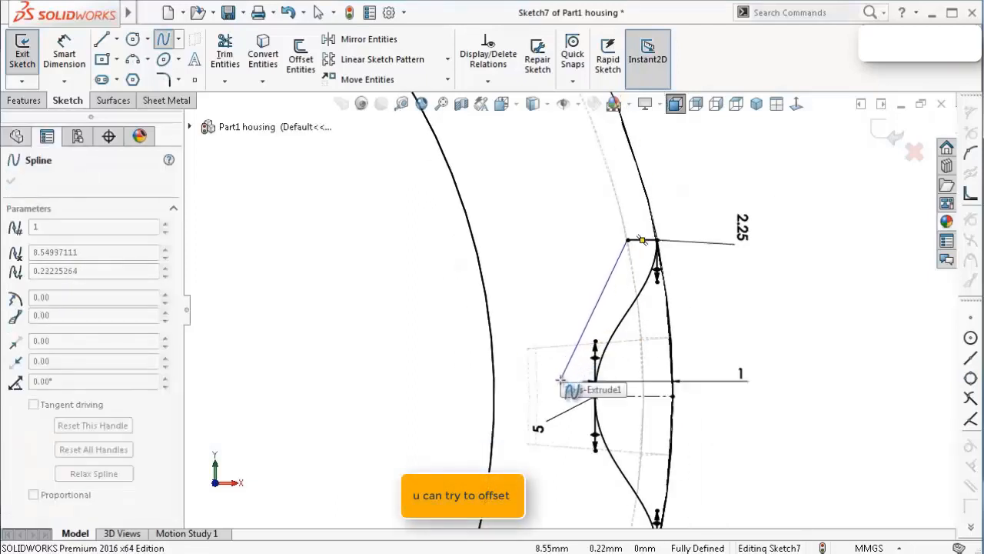
pyautogui.click(557, 382)
pyautogui.scroll(3, 598, 437)
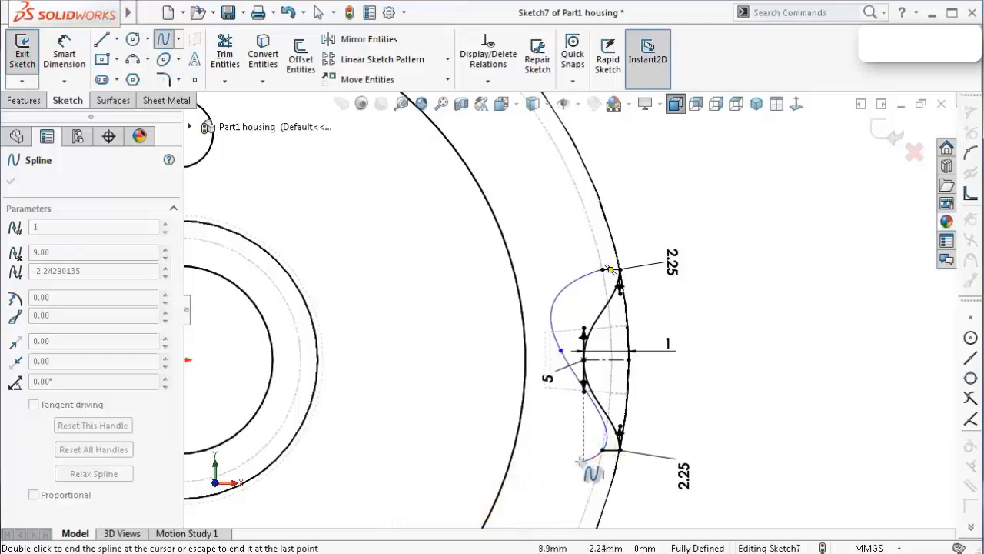
pyautogui.rightClick(583, 463)
pyautogui.click(608, 472)
pyautogui.scroll(3, 665, 317)
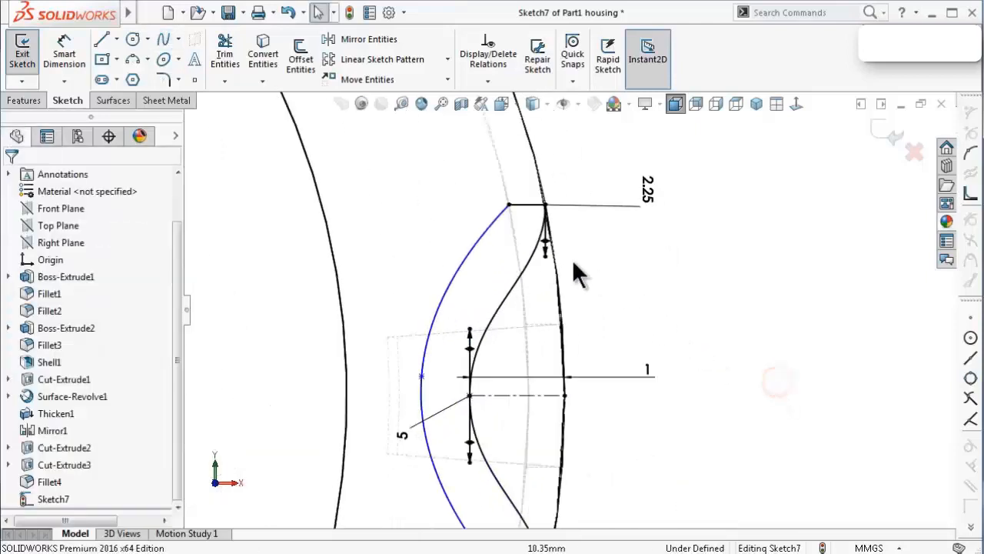
# Make the tangent handles at both ends of the new inner spline vertical
pyautogui.click(484, 240)
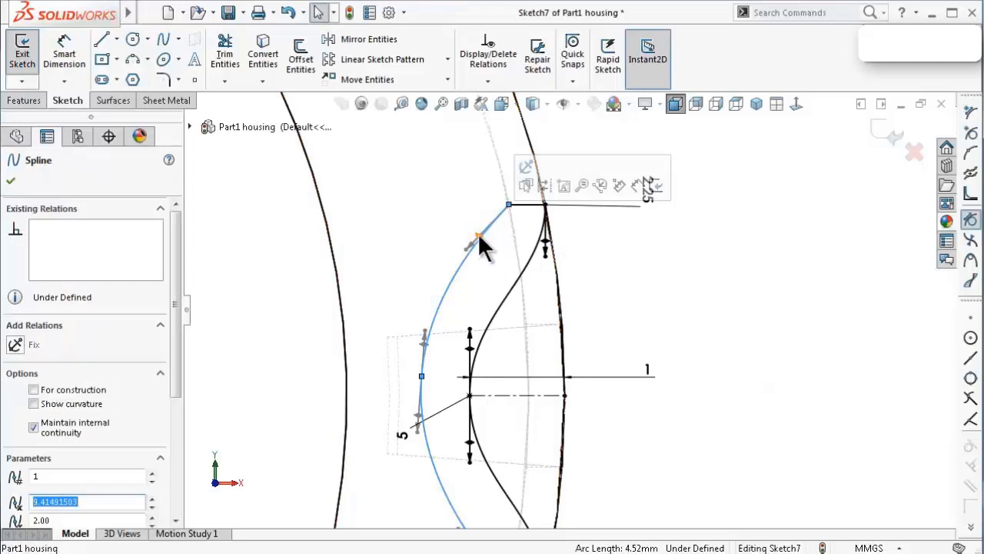
pyautogui.click(36, 362)
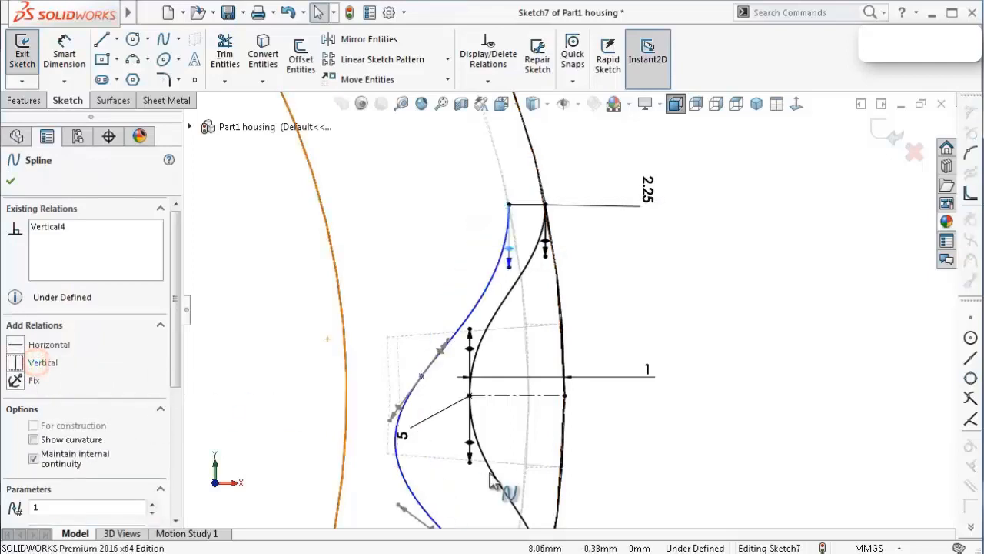
pyautogui.scroll(-2, 519, 501)
pyautogui.click(496, 444)
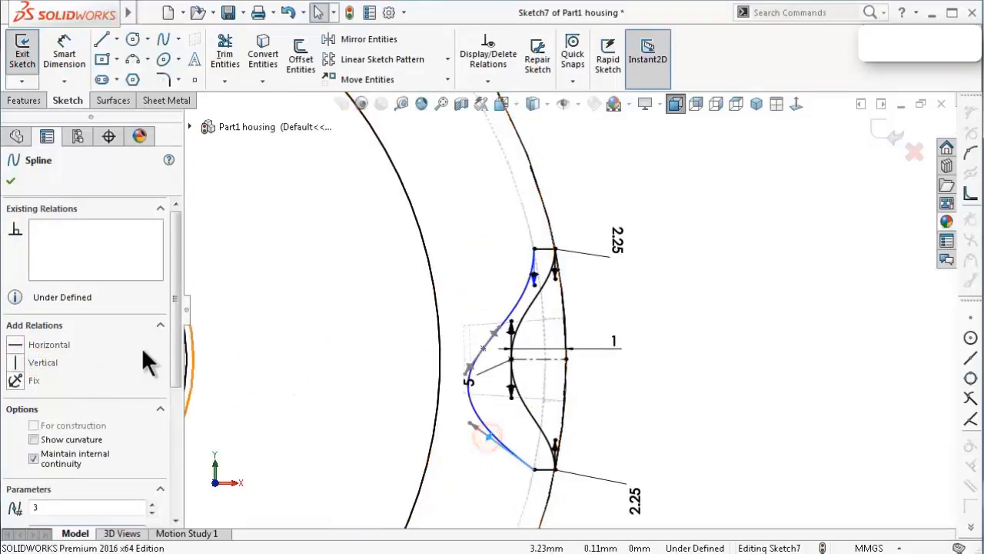
pyautogui.click(34, 362)
# Dimension the tangent handles at the lower and upper ends of the inner spline to 2.25 mm each
pyautogui.scroll(3, 567, 430)
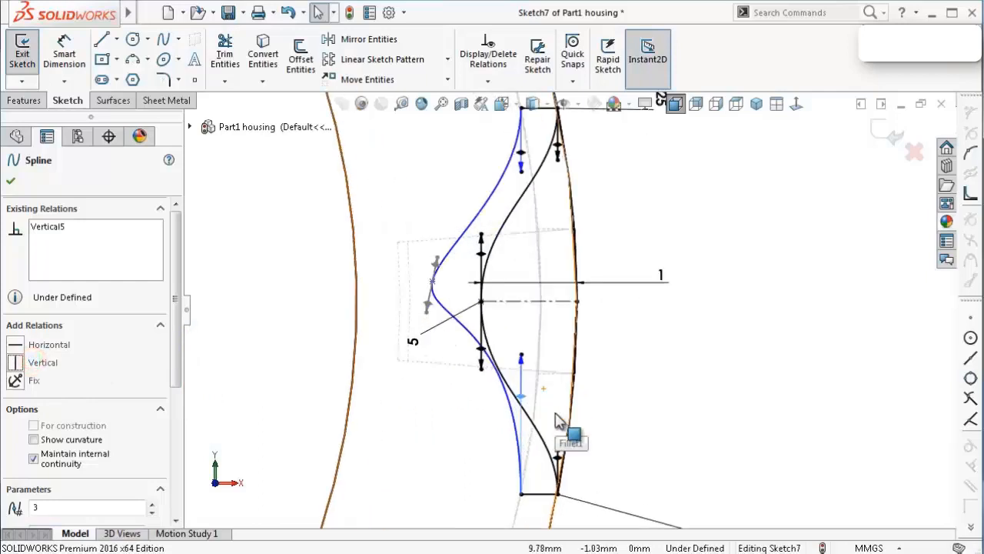
pyautogui.press('s')
pyautogui.click(602, 427)
pyautogui.click(521, 396)
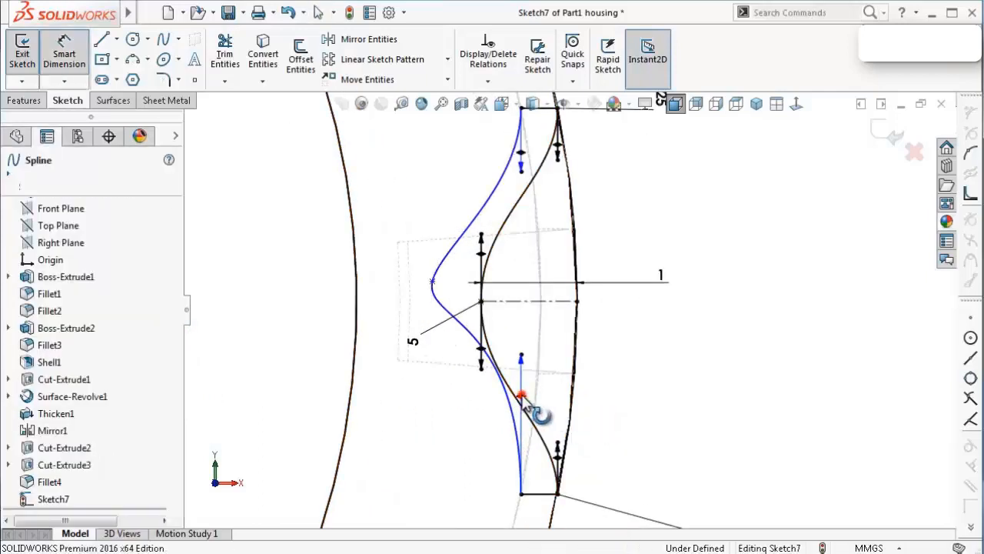
pyautogui.click(714, 403)
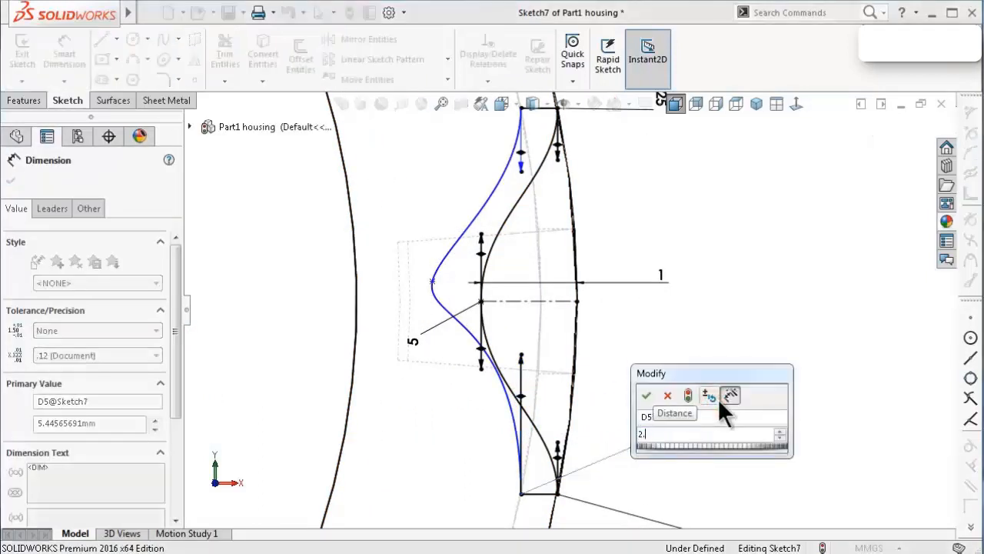
pyautogui.press('Return')
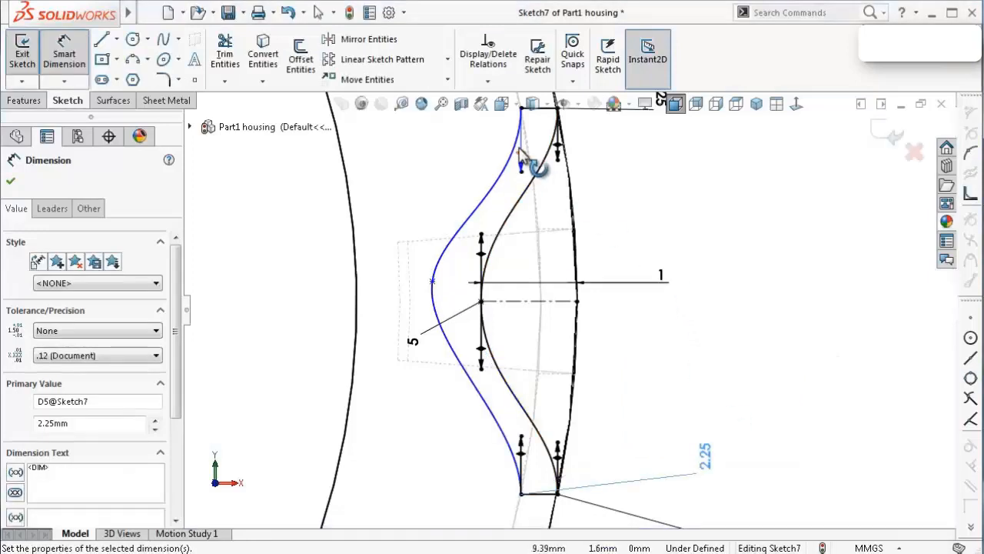
pyautogui.click(521, 158)
pyautogui.click(505, 154)
pyautogui.write('2.')
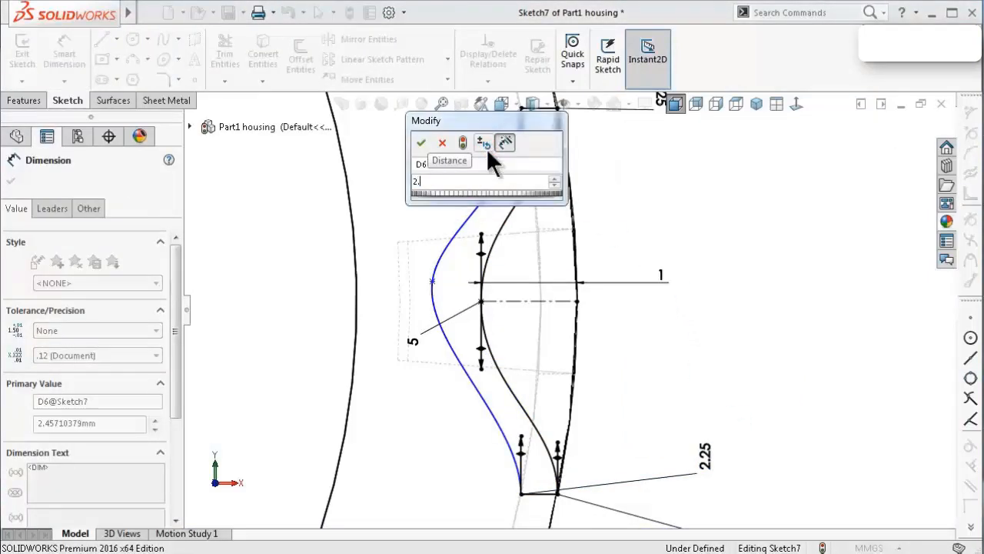
pyautogui.write('25')
pyautogui.press('Return')
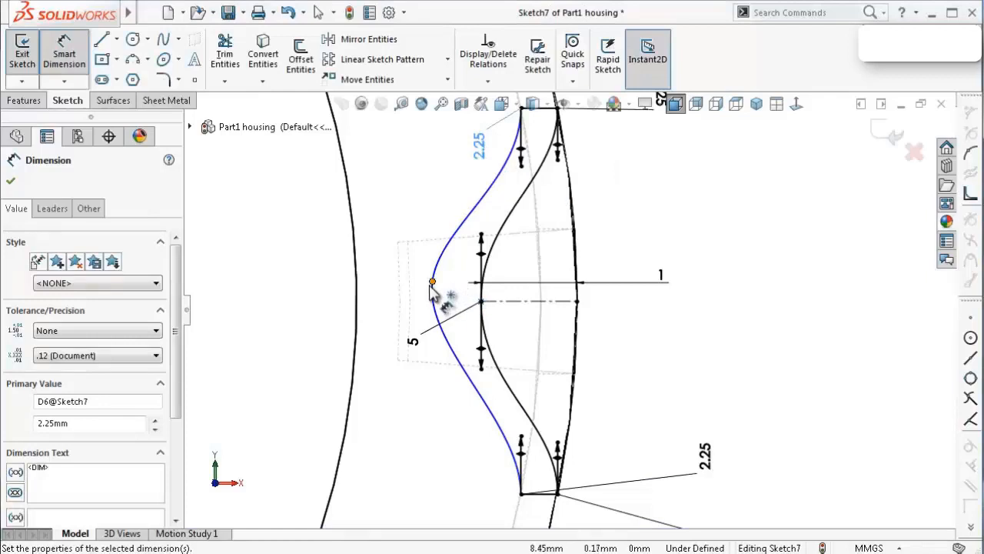
pyautogui.press('Escape')
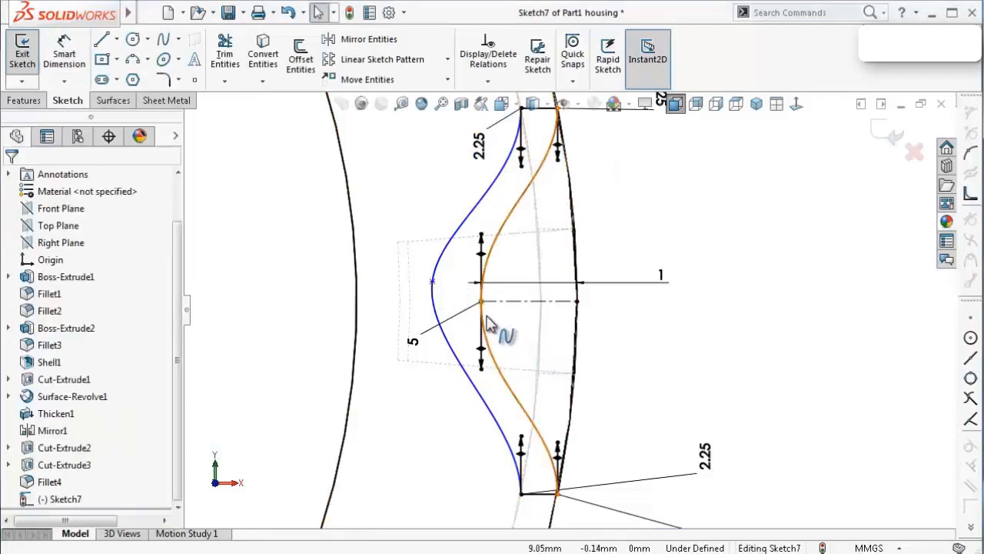
# Align the middle point of the inner spline horizontally with the middle point of the outer spline
pyautogui.click(433, 281)
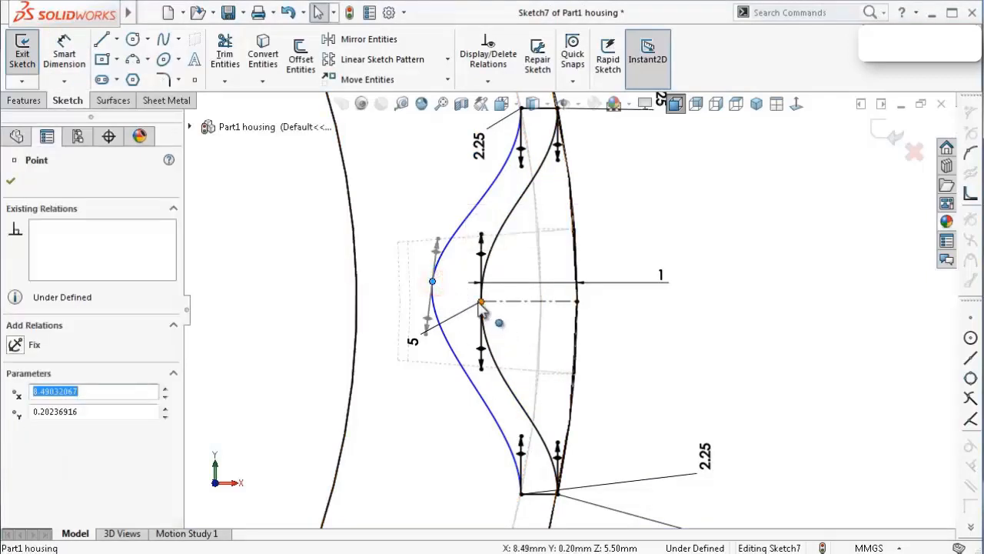
pyautogui.keyDown('ctrl'); pyautogui.click(480, 302); pyautogui.keyUp('ctrl')
pyautogui.click(521, 236)
pyautogui.click(820, 294)
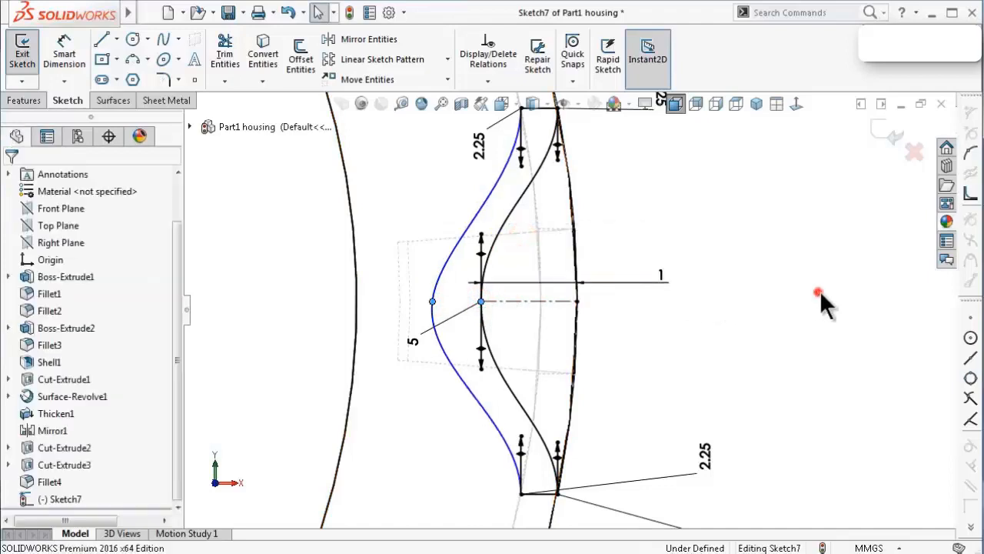
# Dimension the distance between the middle points of the two splines to 0.38 mm
pyautogui.press('s')
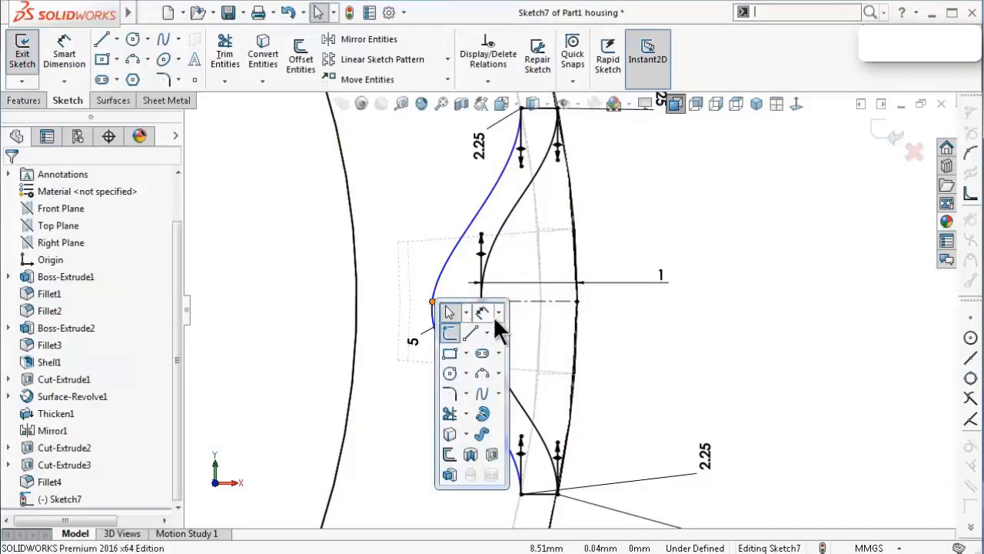
pyautogui.click(483, 312)
pyautogui.click(434, 302)
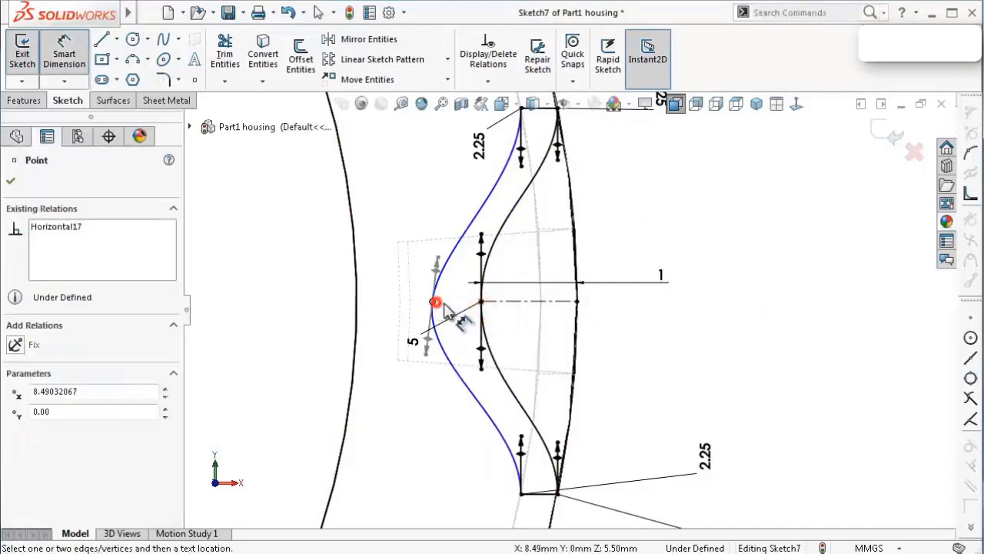
pyautogui.click(481, 302)
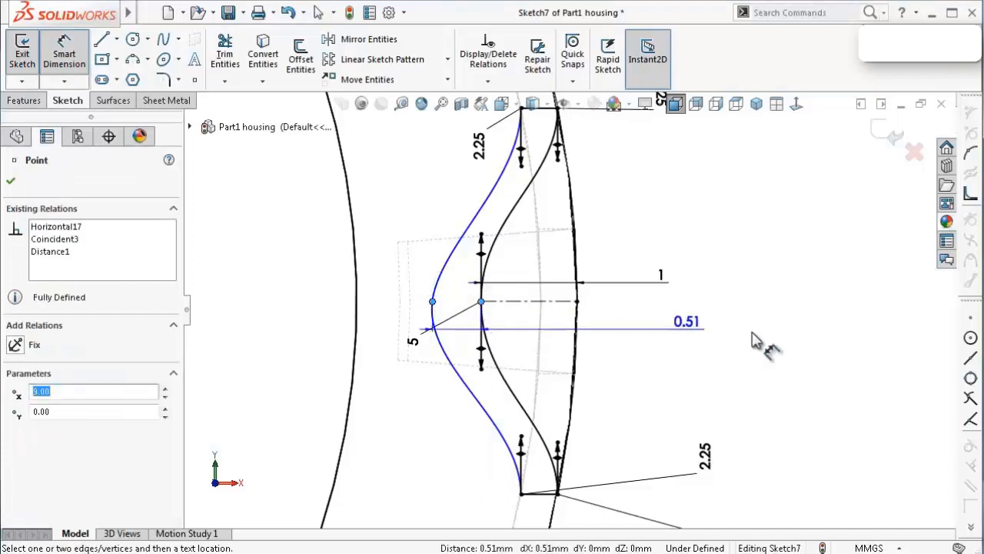
pyautogui.click(784, 336)
pyautogui.write('0.3')
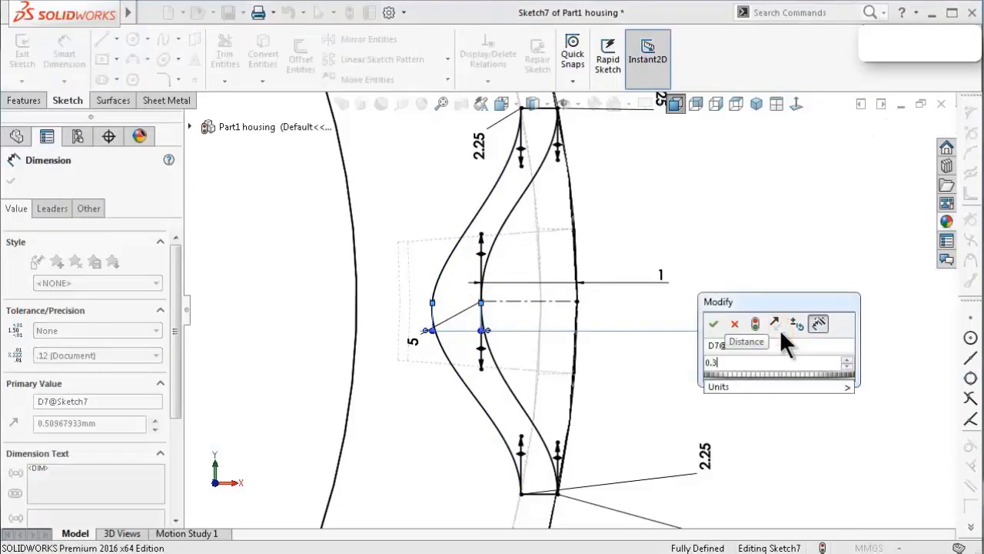
pyautogui.write('8')
pyautogui.press('Return')
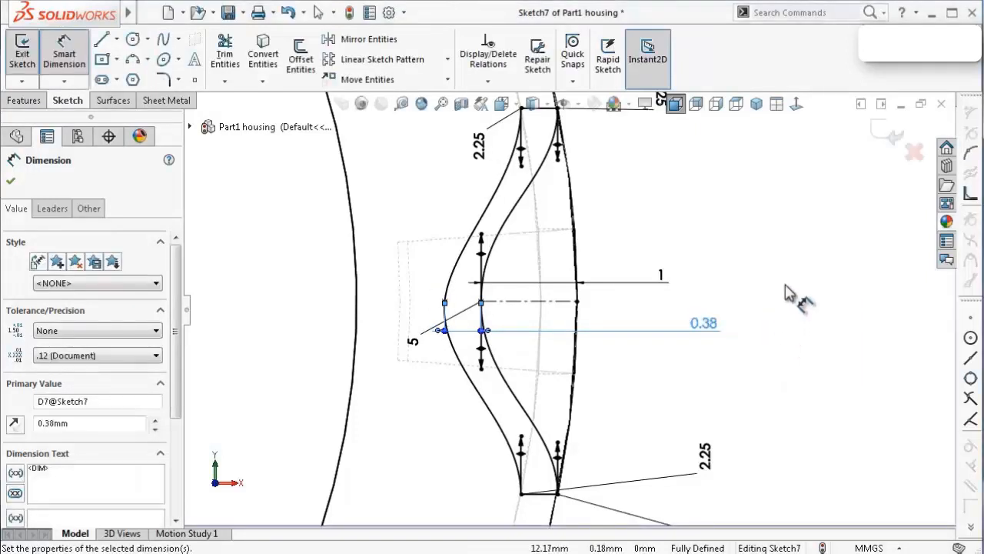
pyautogui.click(813, 384)
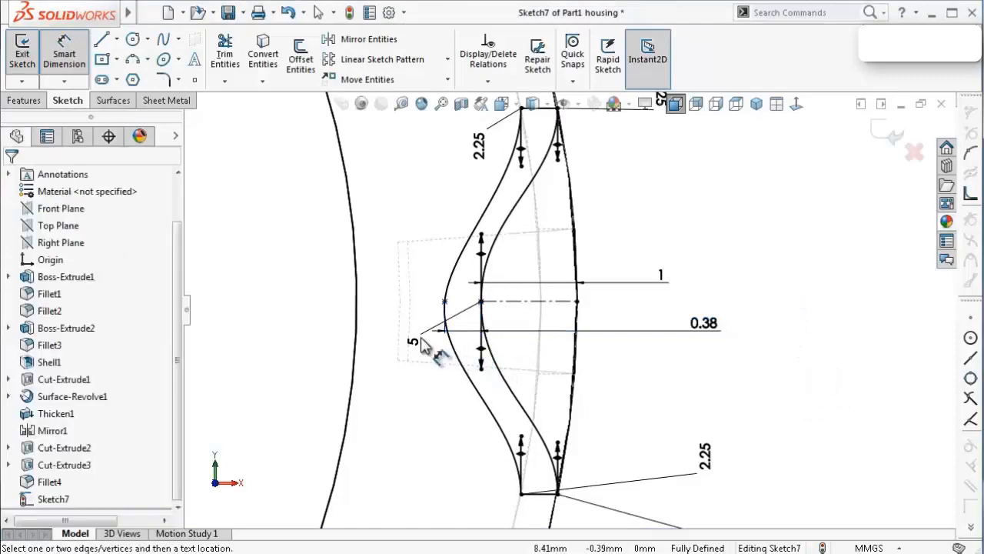
# Reposition the outer spline's 5 mm handle dimension and make the middle tangent handle of the inner spline vertical
pyautogui.press('Escape')
pyautogui.click(537, 363)
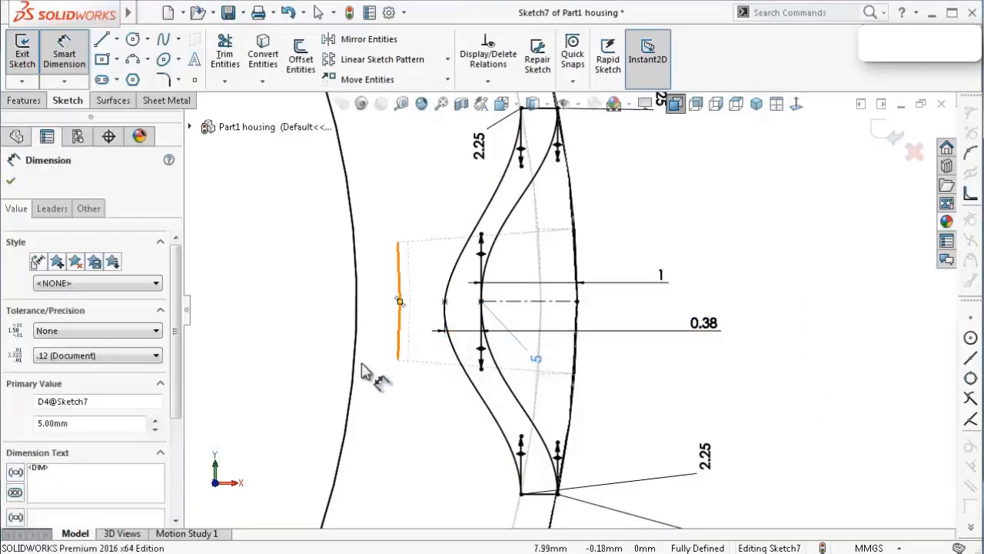
pyautogui.press('Escape')
pyautogui.press('Escape')
pyautogui.click(443, 329)
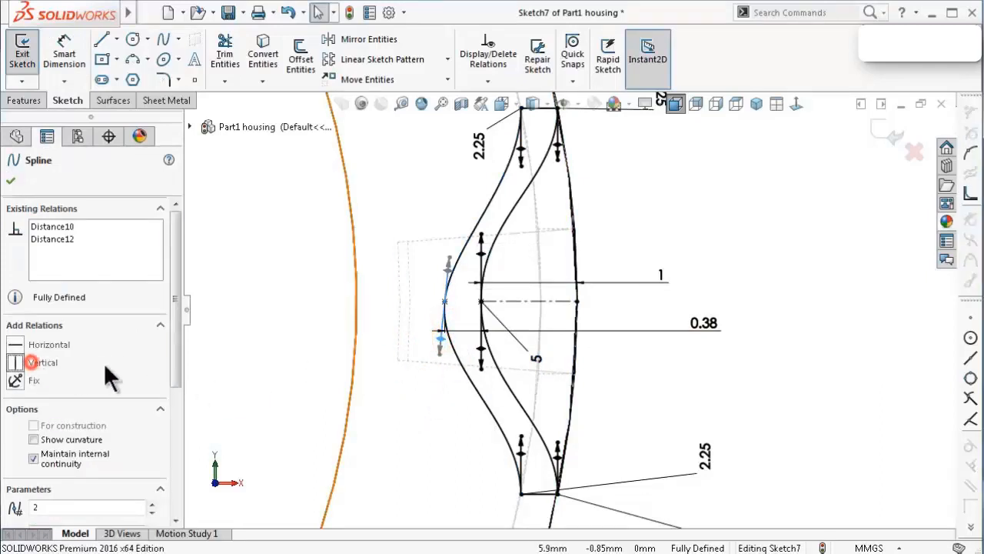
pyautogui.click(395, 427)
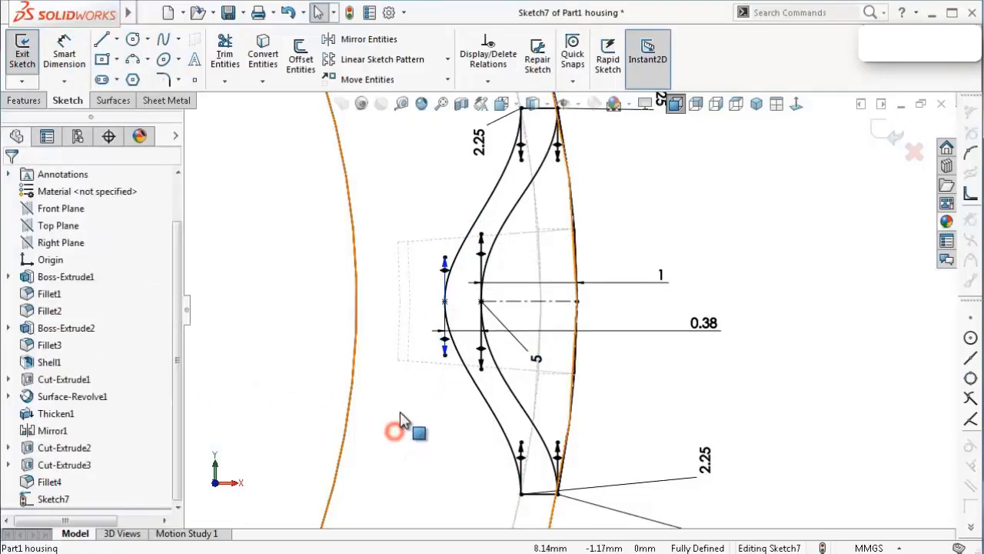
# Dimension the middle tangent handle of the inner spline to 5 mm
pyautogui.rightClick(438, 311)
pyautogui.click(471, 315)
pyautogui.click(448, 273)
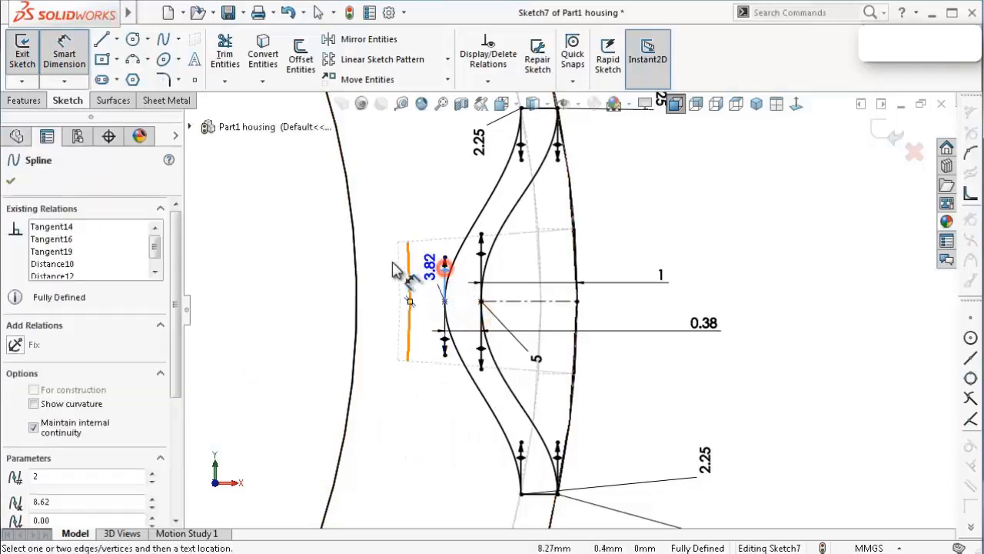
pyautogui.click(384, 264)
pyautogui.write('5')
pyautogui.press('Return')
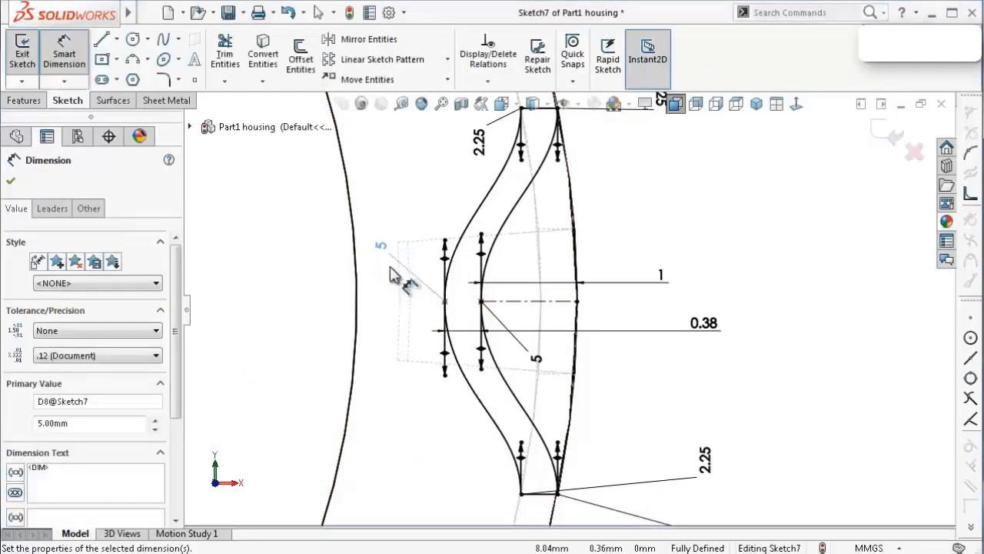
pyautogui.click(800, 319)
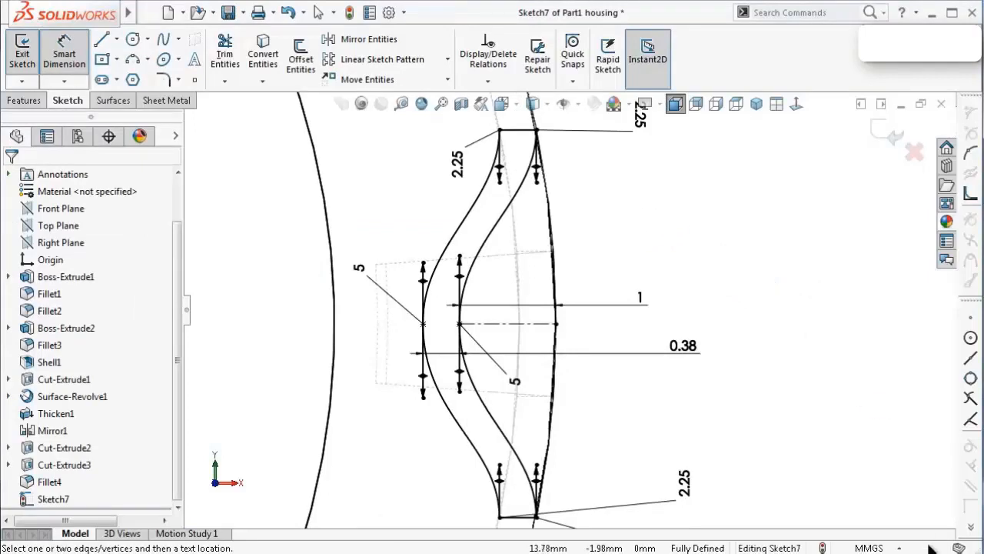
# Move the outer spline's middle handle dimension closer to the centerline and set it to 4 mm
pyautogui.moveTo(511, 384); pyautogui.dragTo(508, 346)
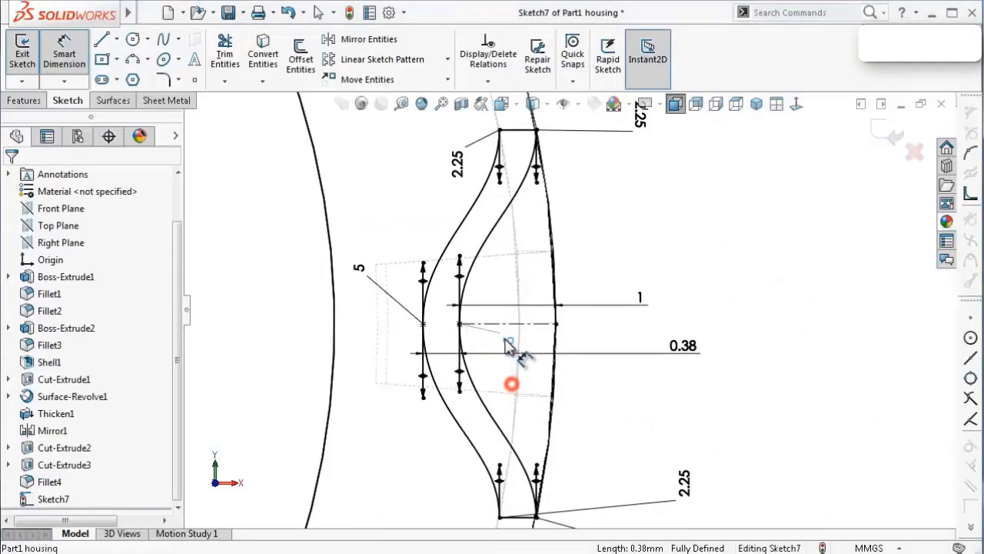
pyautogui.click(508, 319)
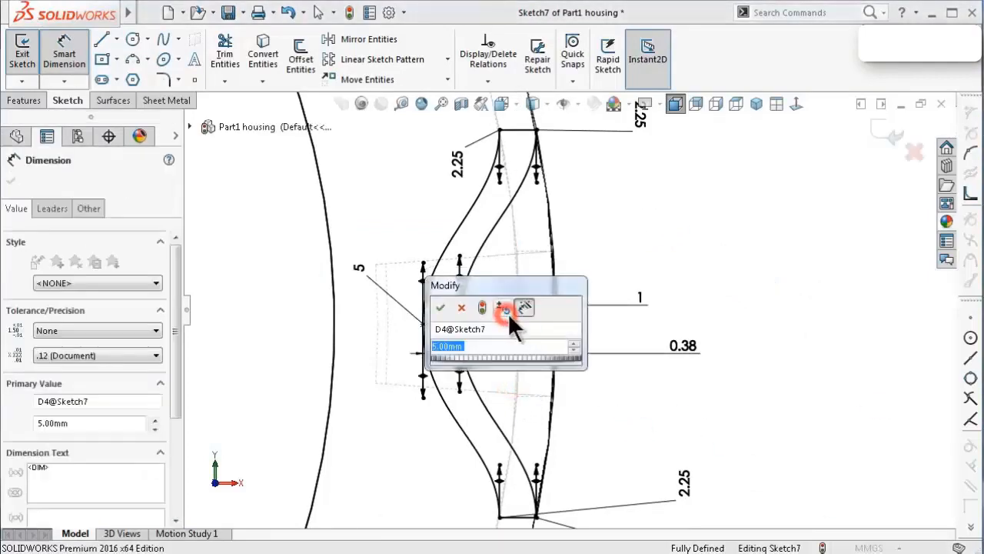
pyautogui.write('4')
pyautogui.press('Return')
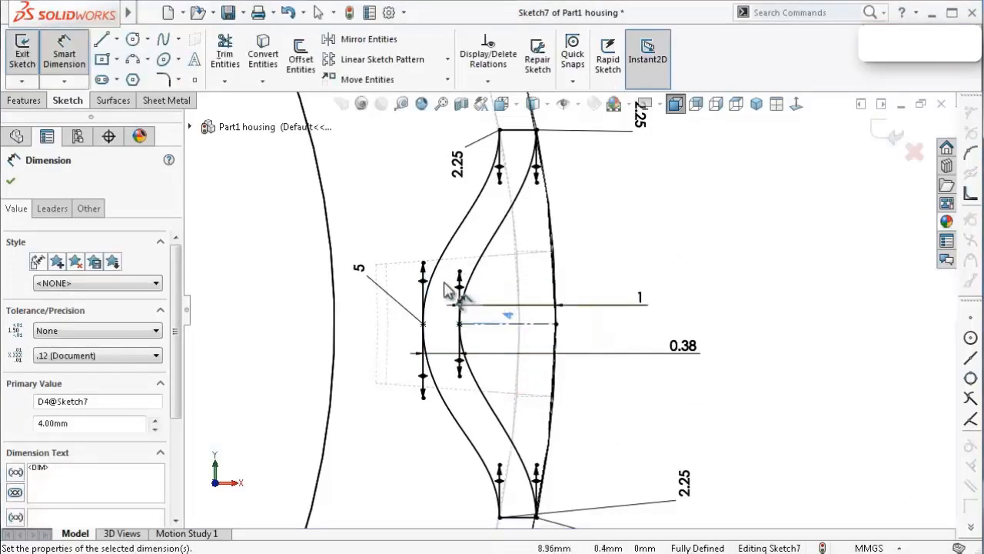
# Set the inner spline's middle tangent handle dimension to 4.25 mm
pyautogui.click(361, 273)
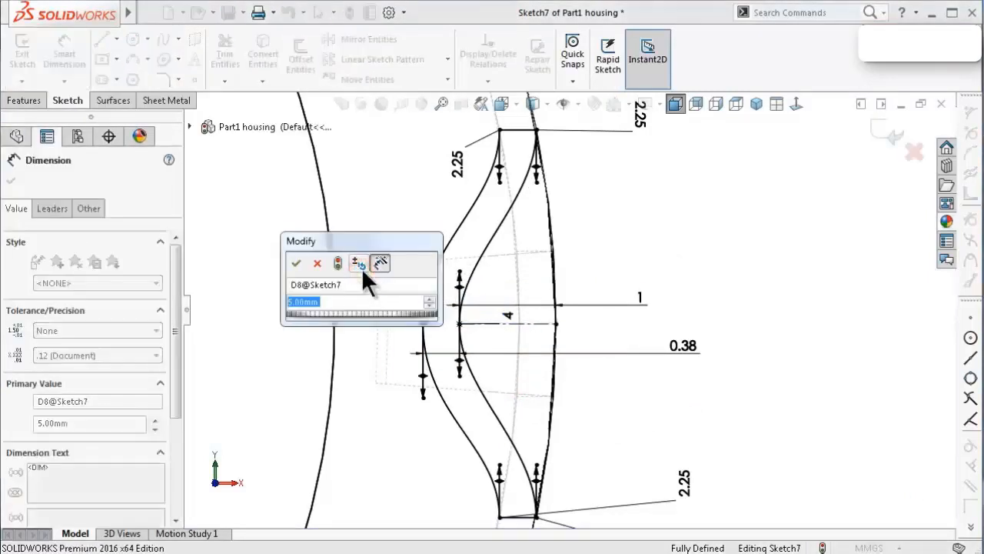
pyautogui.write('4')
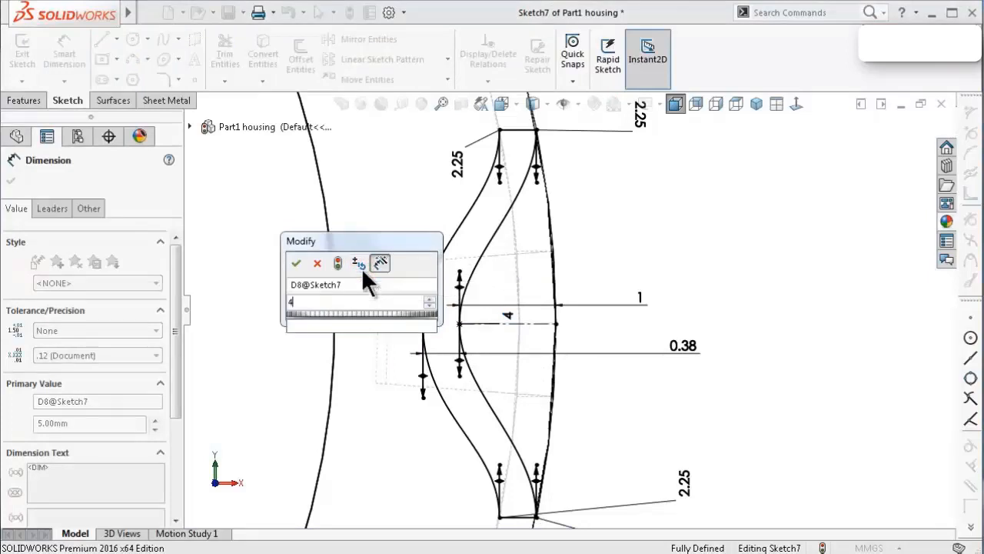
pyautogui.write('.25')
pyautogui.press('Return')
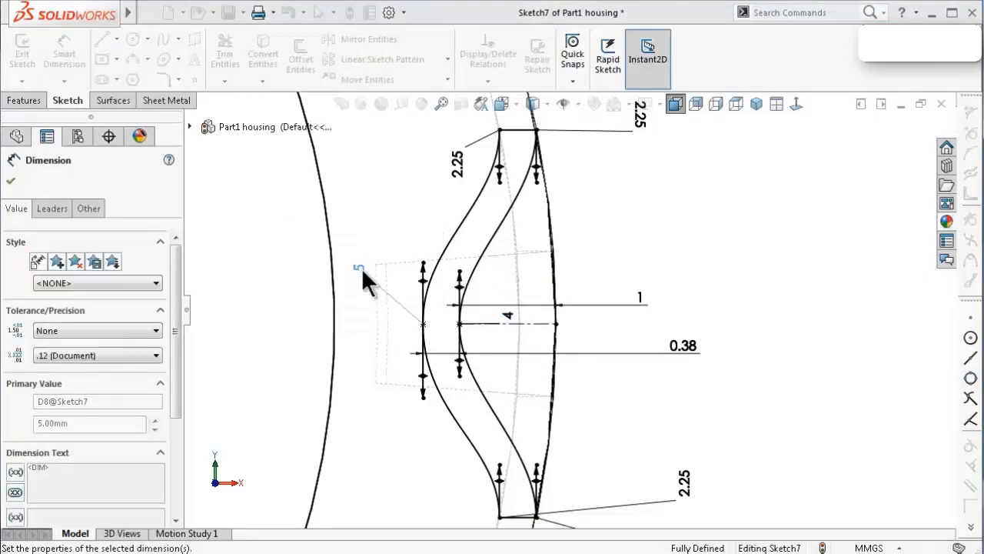
pyautogui.click(736, 267)
pyautogui.press('z')
pyautogui.press('z')
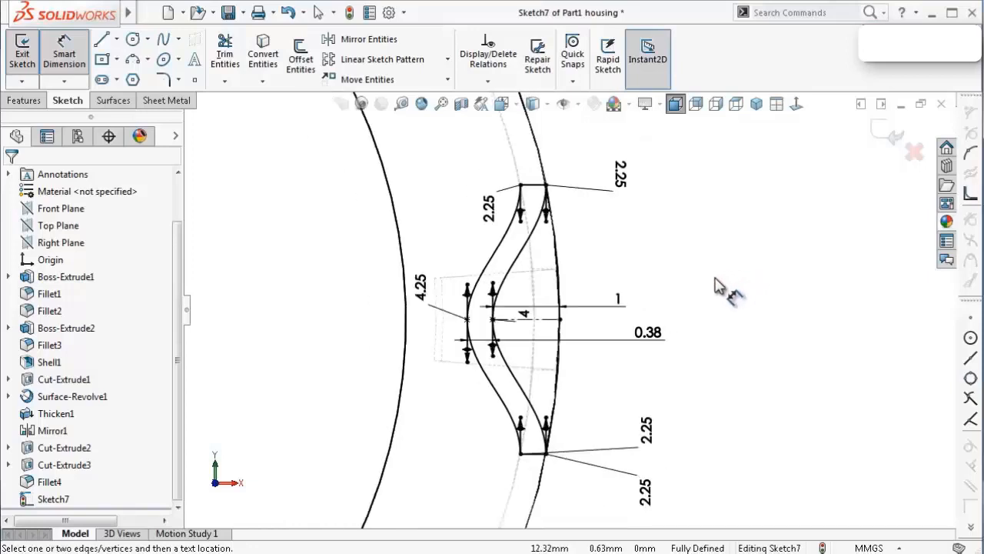
# Switch the display style to shaded with edges and exit the vent profile sketch
pyautogui.click(539, 101)
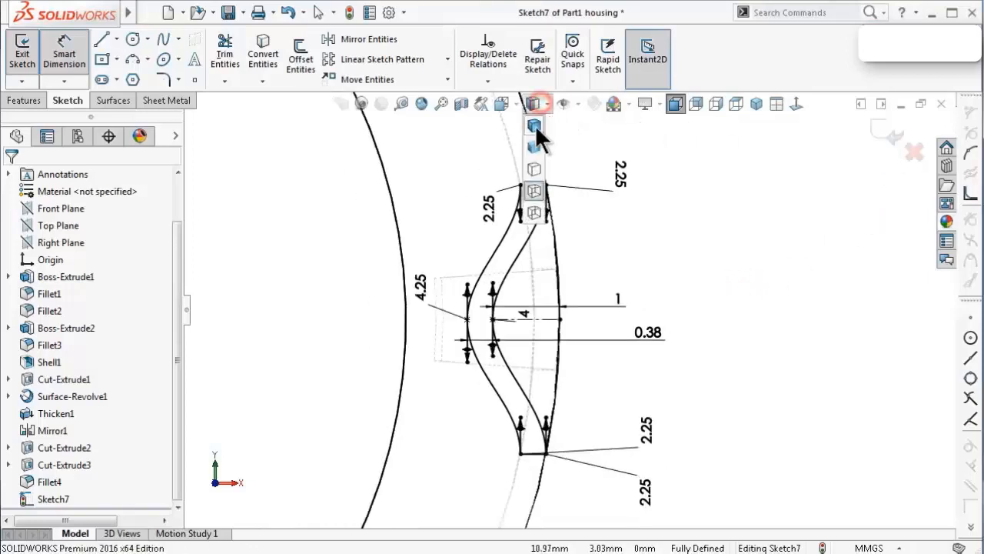
pyautogui.click(536, 125)
pyautogui.click(892, 138)
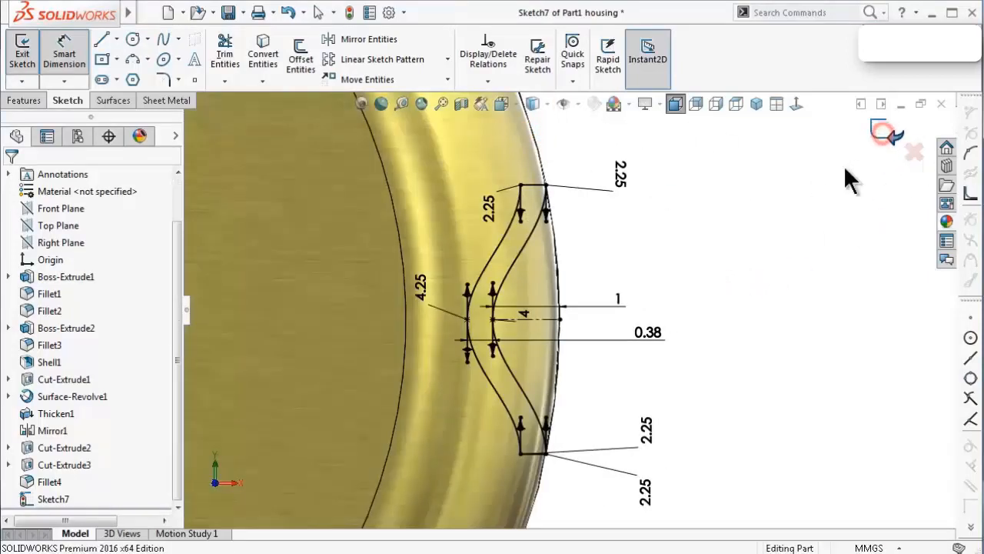
# Sketch on the window's side wall face opposite the spline profile, convert the face's edges into sketch entities, and exit the sketch
pyautogui.moveTo(669, 244)
pyautogui.mouseDown(button='middle')
pyautogui.moveTo(553, 312)
pyautogui.moveTo(536, 361)
pyautogui.moveTo(594, 377)
pyautogui.moveTo(569, 373)
pyautogui.moveTo(651, 362)
pyautogui.mouseUp(button='middle')
pyautogui.scroll(-5, 651, 362)
pyautogui.click(631, 323)
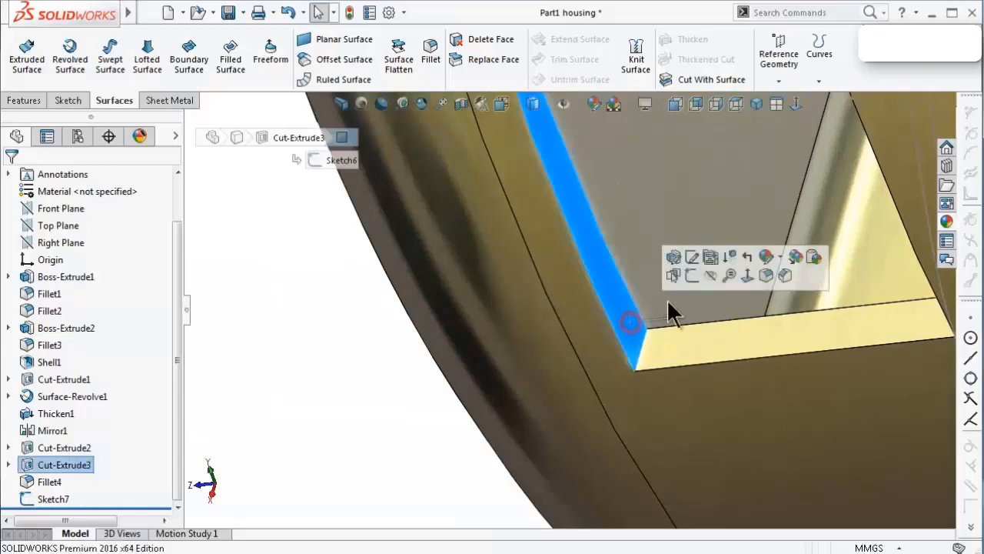
pyautogui.click(694, 271)
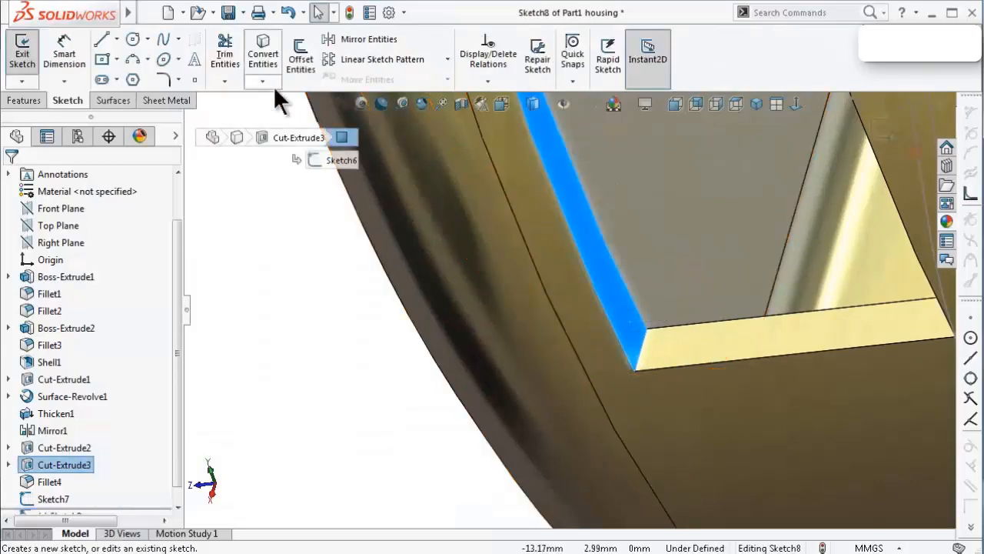
pyautogui.click(263, 58)
pyautogui.moveTo(416, 406)
pyautogui.mouseDown(button='middle')
pyautogui.moveTo(433, 376)
pyautogui.moveTo(556, 340)
pyautogui.mouseUp(button='middle')
pyautogui.click(890, 136)
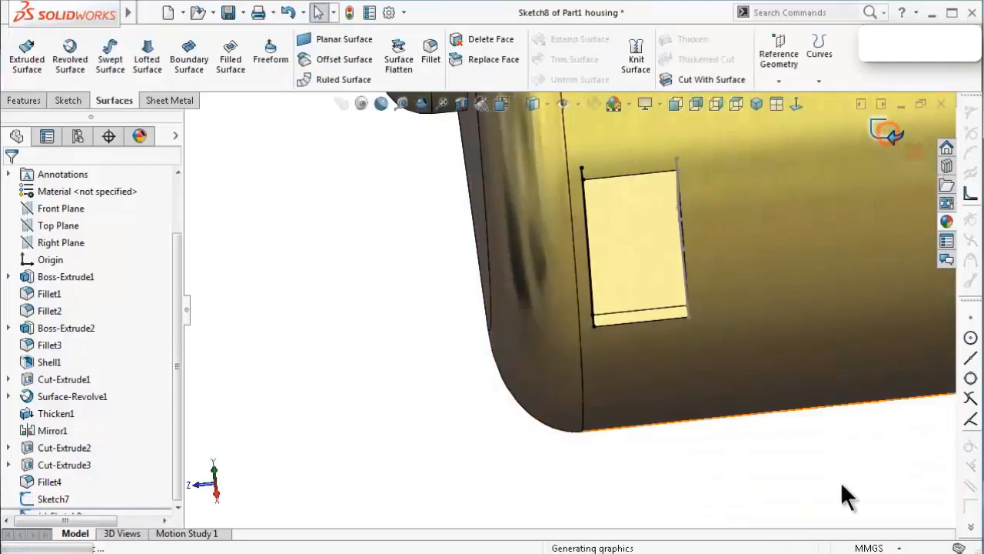
# Start a Lofted Boss/Base across the window with Sketch7 and Sketch8 as profiles, picking them at matching lower corners
pyautogui.moveTo(308, 308); pyautogui.dragTo(648, 389, button='middle')
pyautogui.scroll(-5, 453, 262)
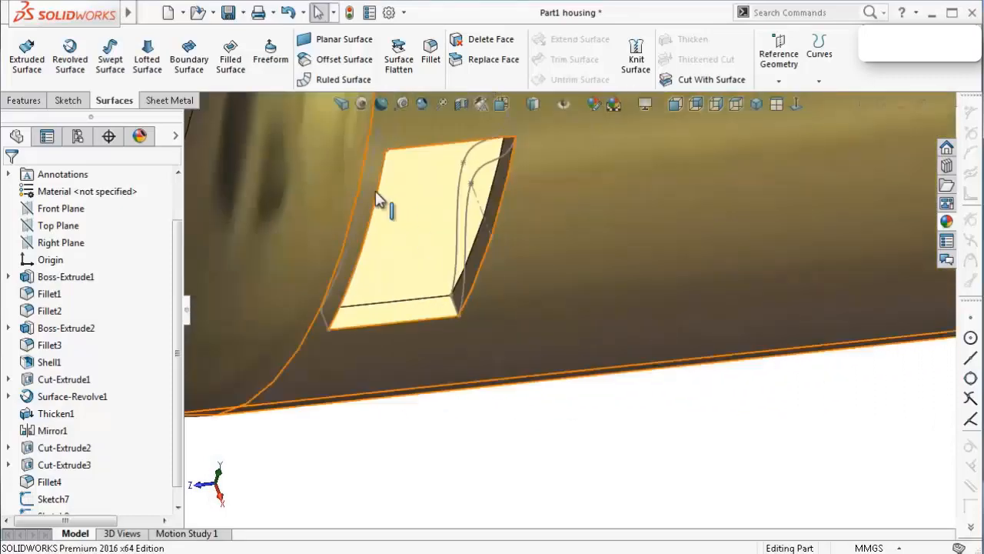
pyautogui.moveTo(384, 205)
pyautogui.mouseDown(button='middle')
pyautogui.moveTo(407, 191)
pyautogui.moveTo(439, 198)
pyautogui.moveTo(409, 193)
pyautogui.mouseUp(button='middle')
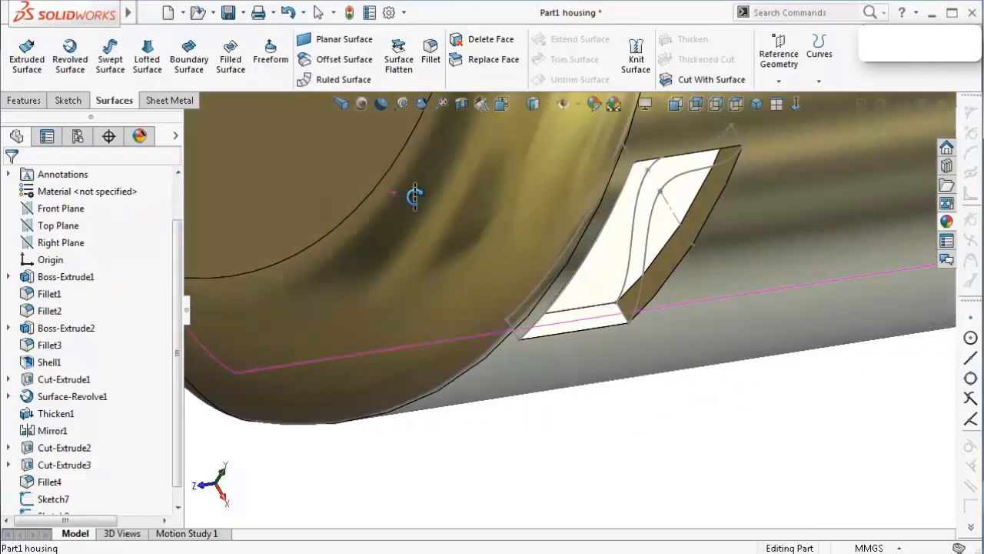
pyautogui.click(23, 101)
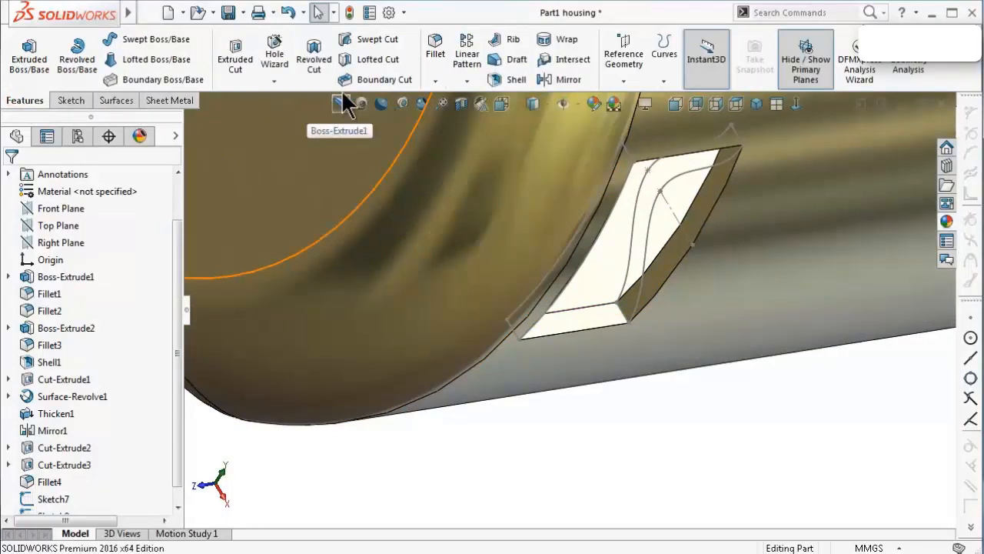
pyautogui.click(170, 61)
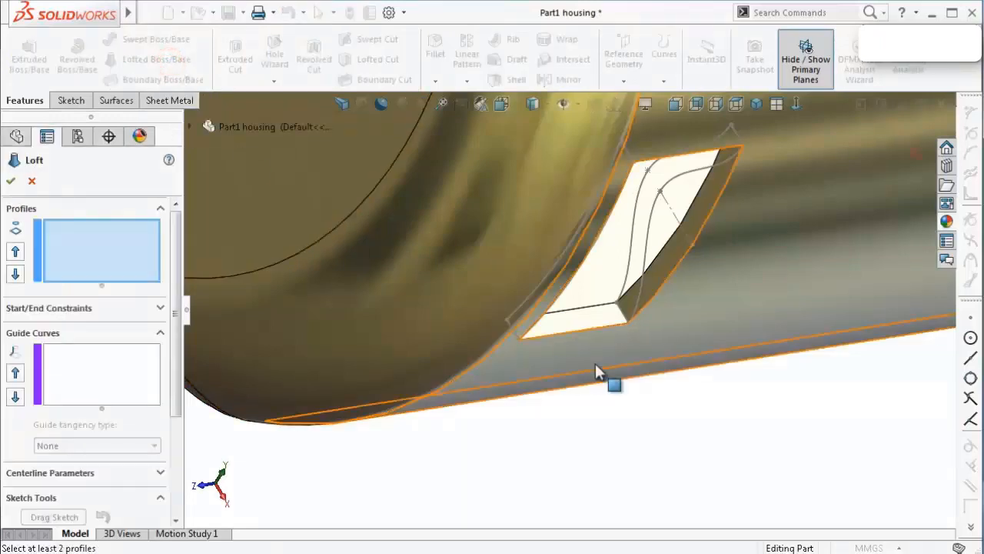
pyautogui.click(629, 323)
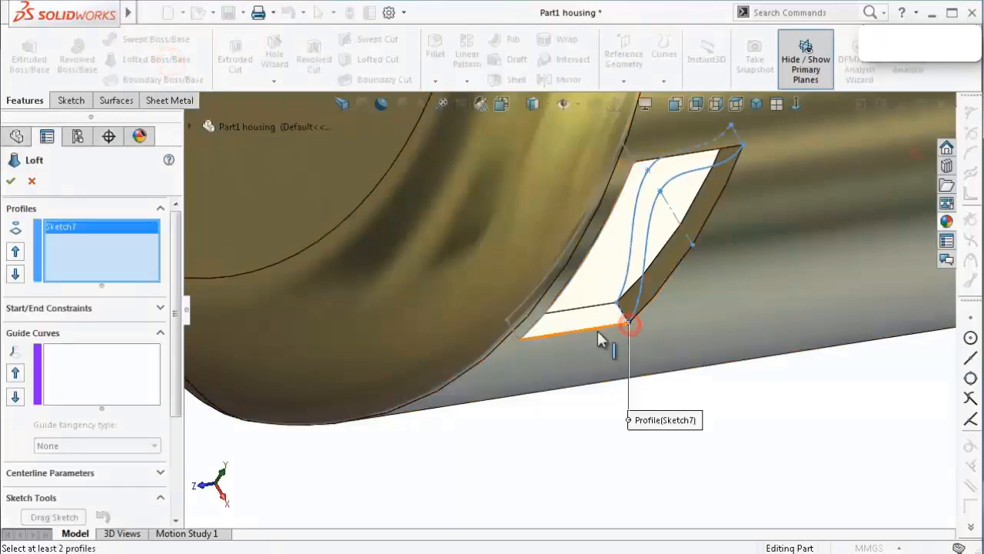
pyautogui.click(521, 343)
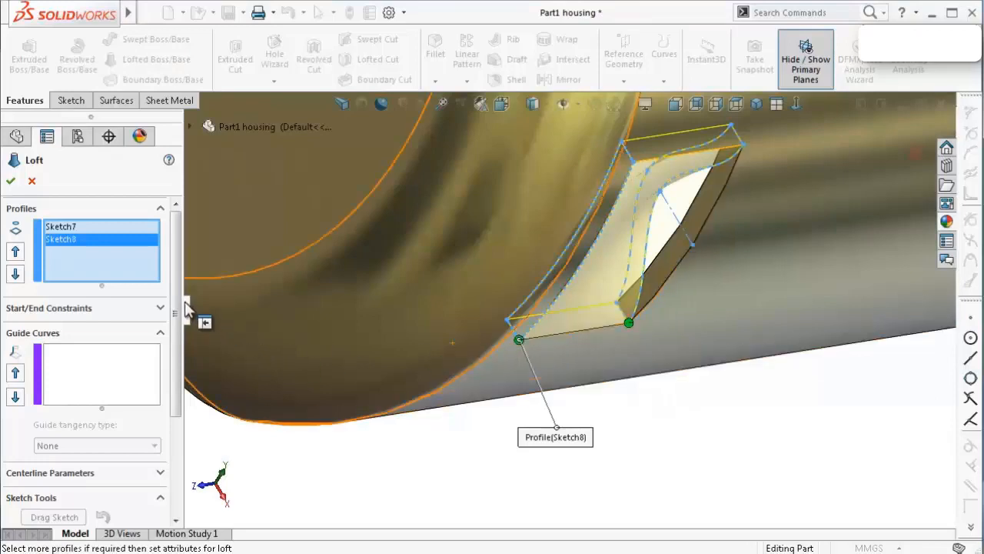
# Set the loft's start and end constraints to Normal To Profile and create the loft with the result merged
pyautogui.click(159, 306)
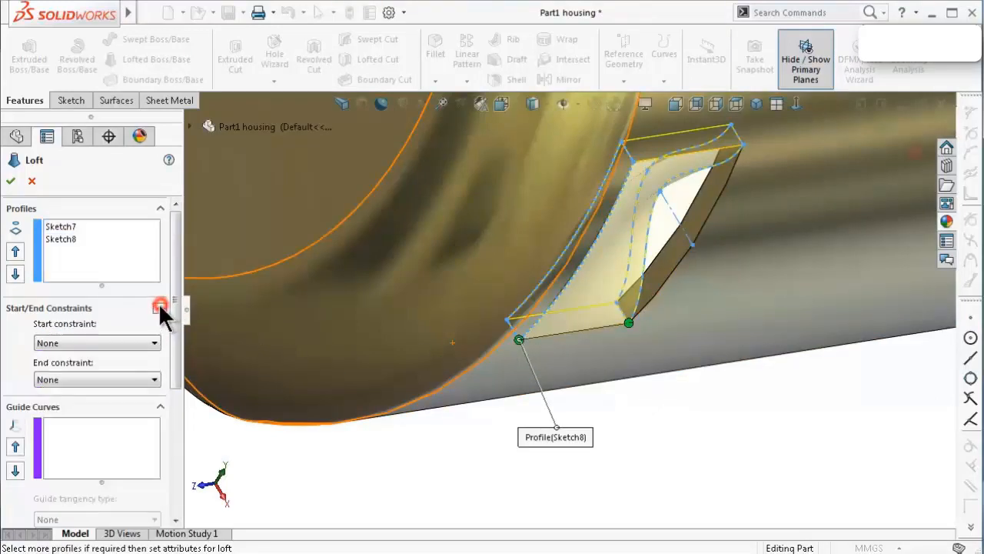
pyautogui.click(102, 340)
pyautogui.click(89, 376)
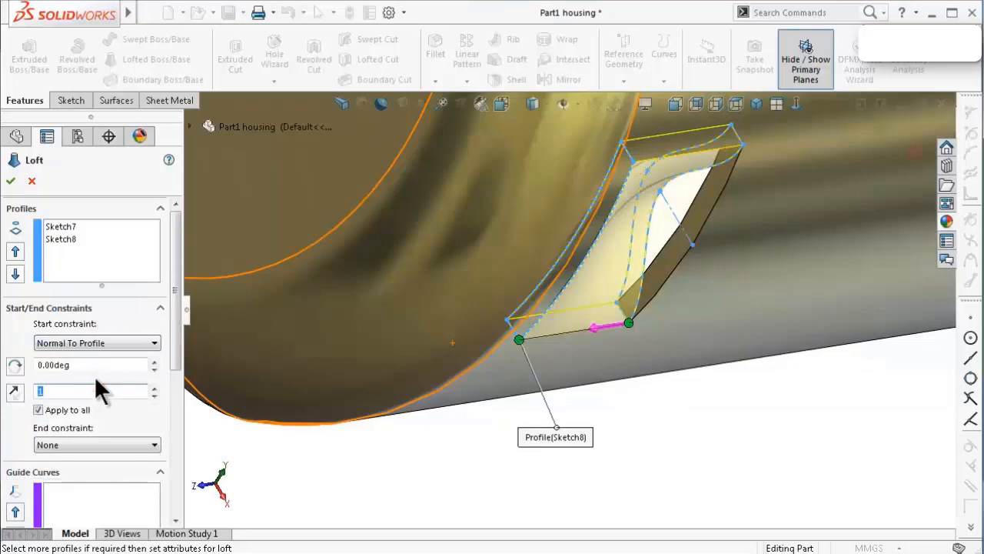
pyautogui.moveTo(671, 258); pyautogui.dragTo(638, 176, button='middle')
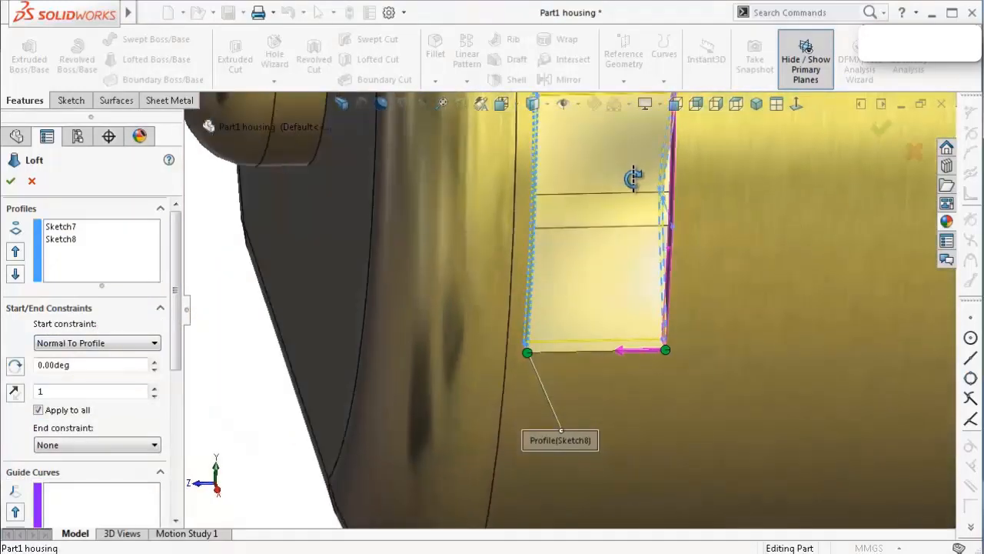
pyautogui.click(69, 445)
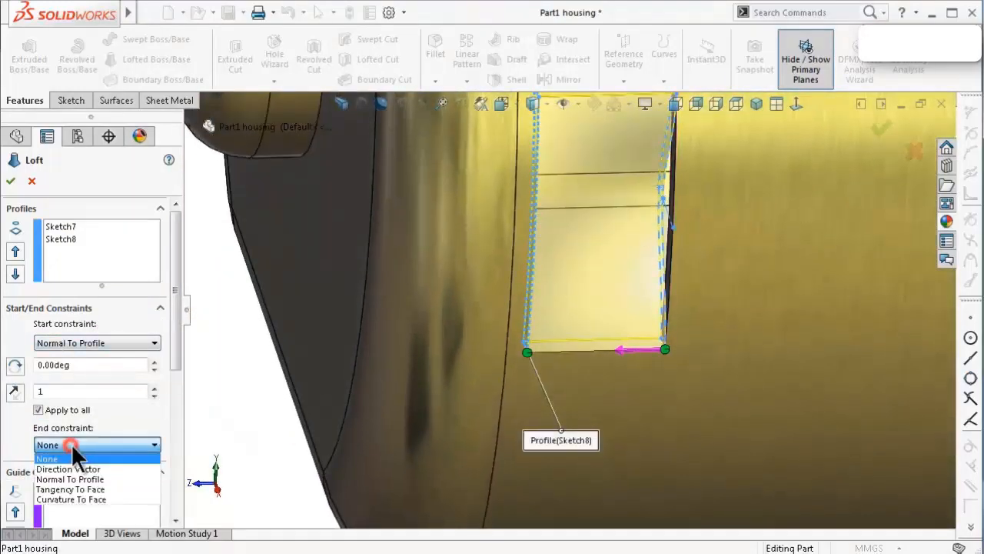
pyautogui.click(101, 478)
pyautogui.moveTo(175, 342); pyautogui.dragTo(162, 495)
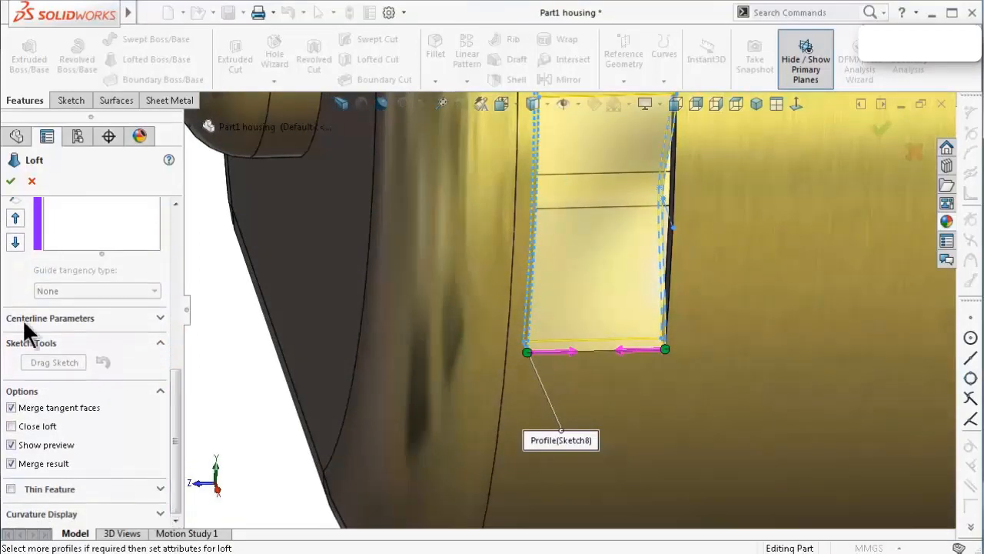
pyautogui.click(10, 183)
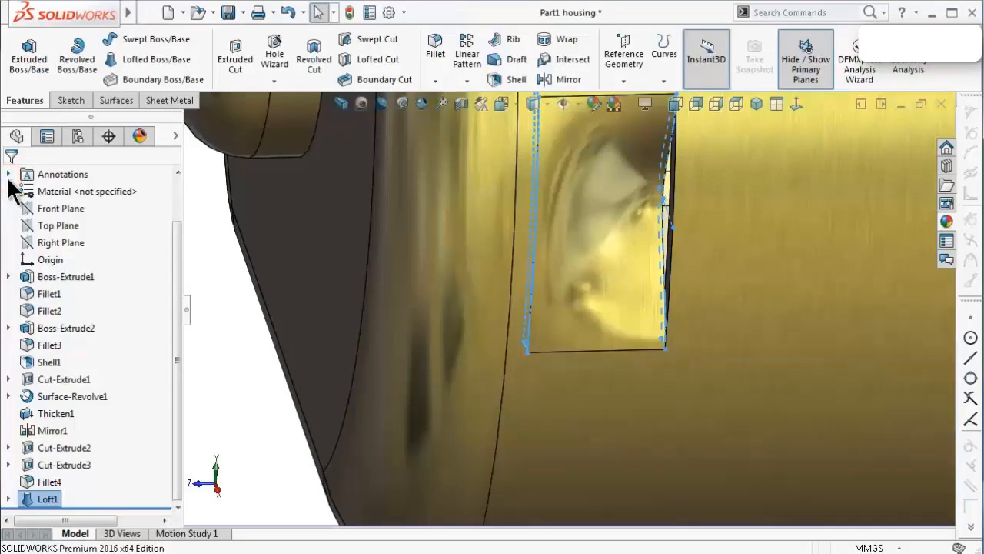
# Examine the lofted vent from outside and inside the housing
pyautogui.scroll(2, 521, 363)
pyautogui.click(336, 363)
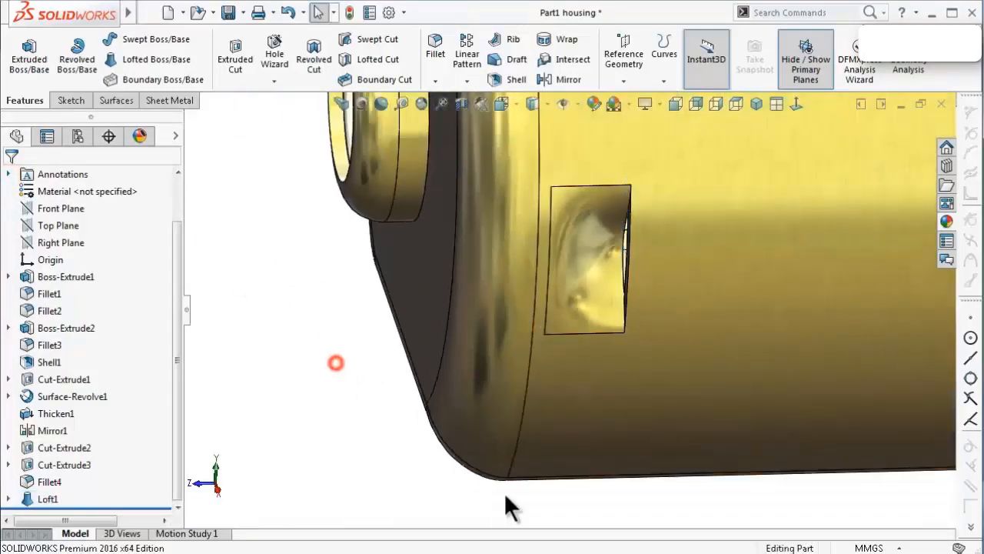
pyautogui.scroll(-3, 589, 227)
pyautogui.moveTo(588, 227); pyautogui.dragTo(495, 259, button='middle')
pyautogui.scroll(2, 714, 323)
pyautogui.scroll(3, 702, 305)
pyautogui.scroll(-6, 587, 263)
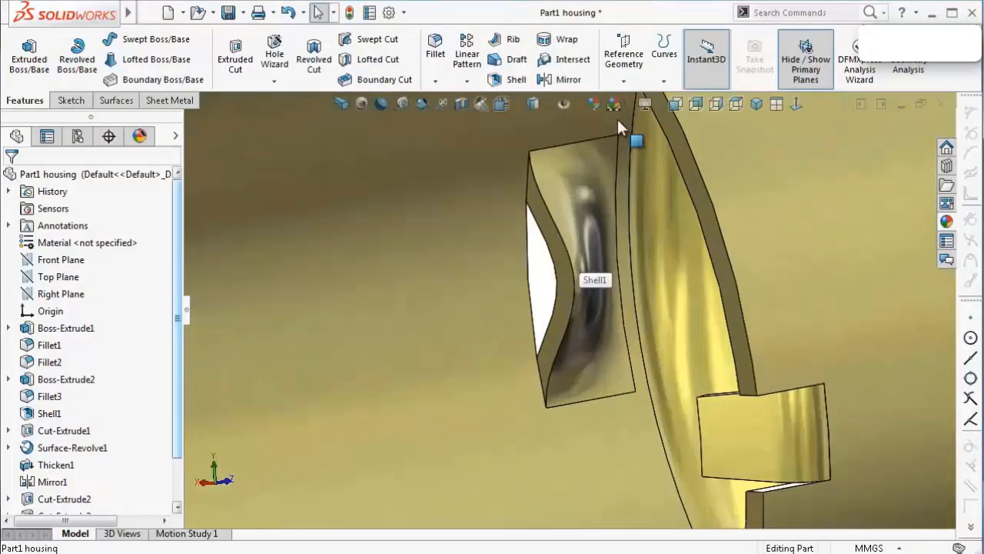
# Switch the display style to shaded without edges and view the vent on the housing's outer side
pyautogui.click(535, 104)
pyautogui.click(541, 144)
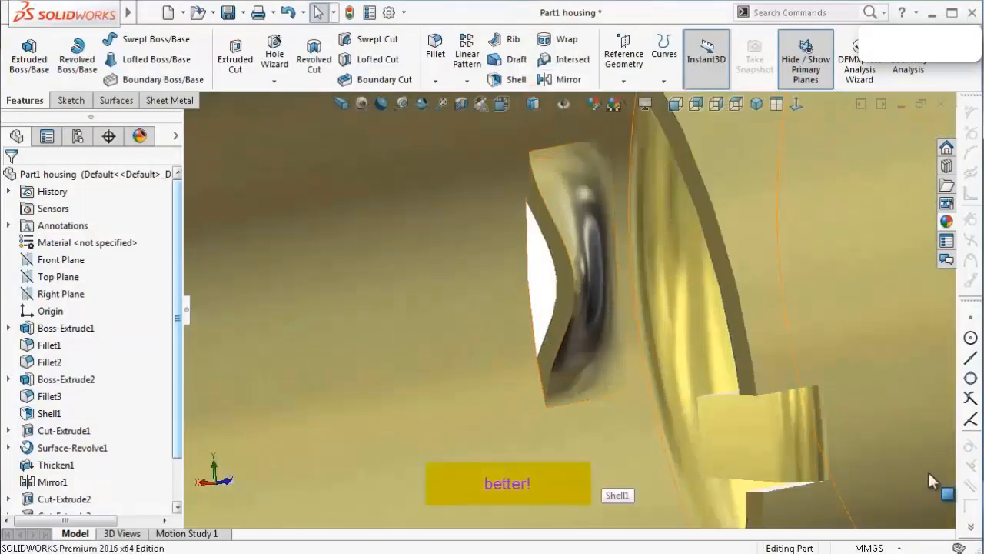
pyautogui.moveTo(676, 361); pyautogui.dragTo(751, 358, button='middle')
pyautogui.scroll(3, 653, 346)
pyautogui.scroll(-3, 613, 220)
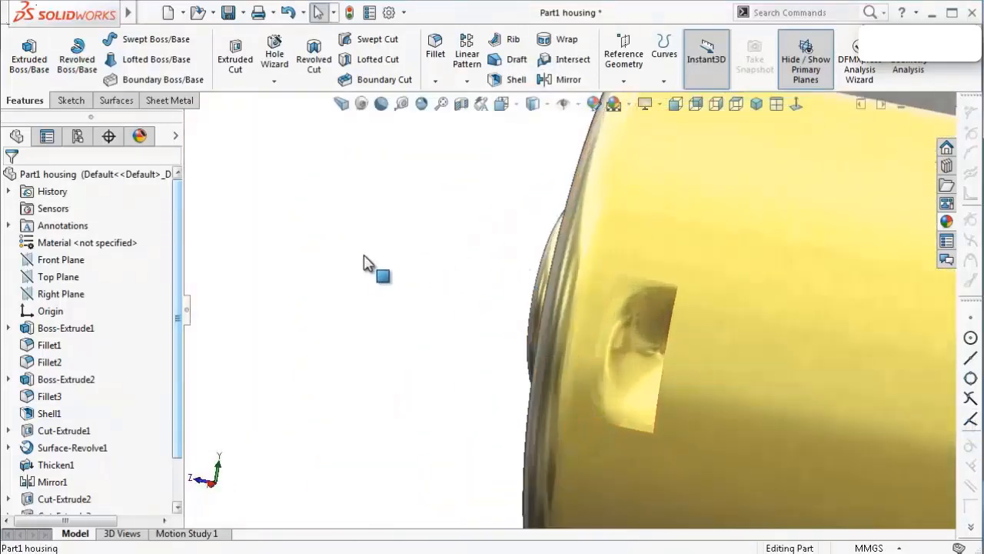
pyautogui.scroll(2, 462, 237)
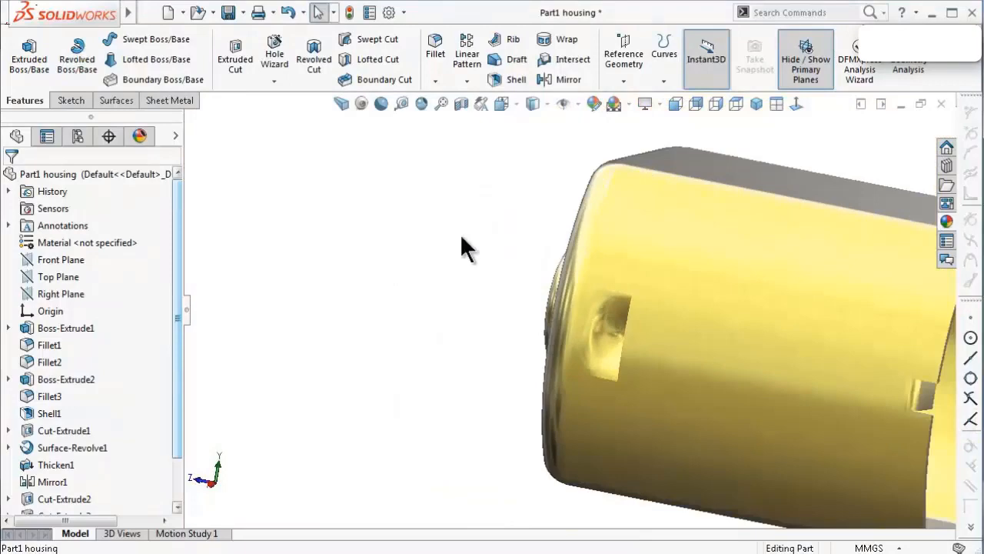
# Switch the display style back to shaded with edges and turn the housing to show its open interior
pyautogui.click(534, 105)
pyautogui.click(534, 125)
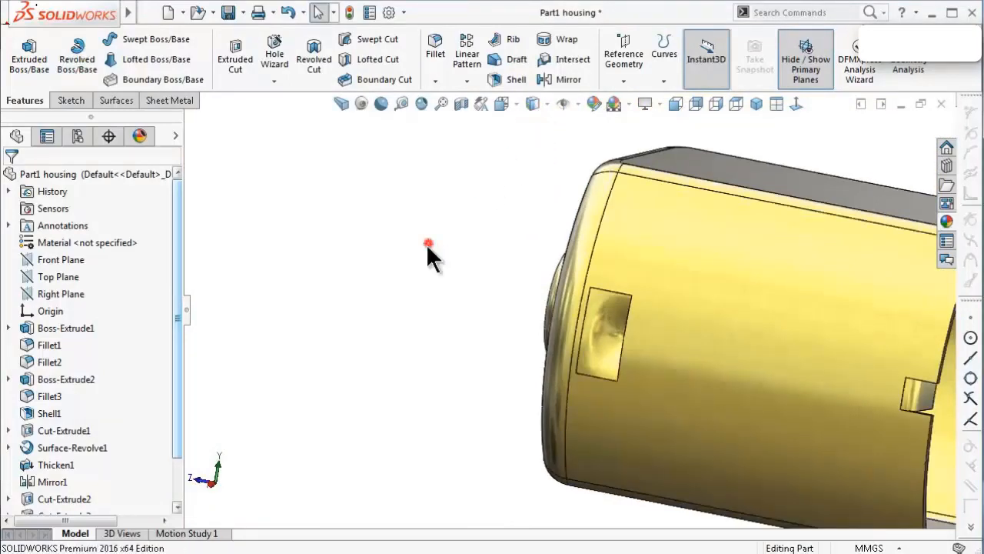
pyautogui.moveTo(428, 245)
pyautogui.mouseDown(button='middle')
pyautogui.moveTo(520, 282)
pyautogui.moveTo(450, 281)
pyautogui.moveTo(405, 334)
pyautogui.moveTo(603, 323)
pyautogui.moveTo(638, 281)
pyautogui.moveTo(669, 314)
pyautogui.mouseUp(button='middle')
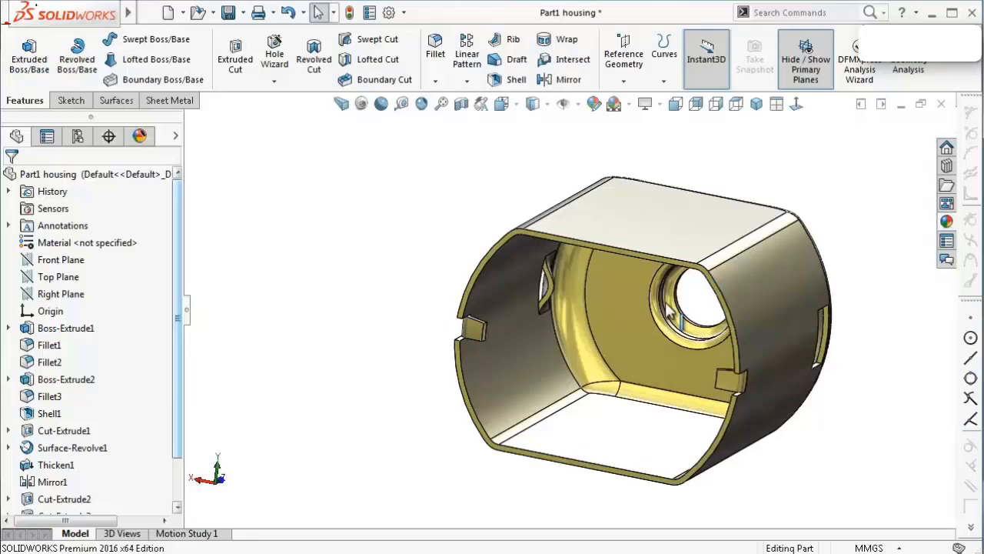
# Mirror the lofted vent about the Right Plane to the window on the housing's opposite side
pyautogui.click(61, 259)
pyautogui.click(63, 293)
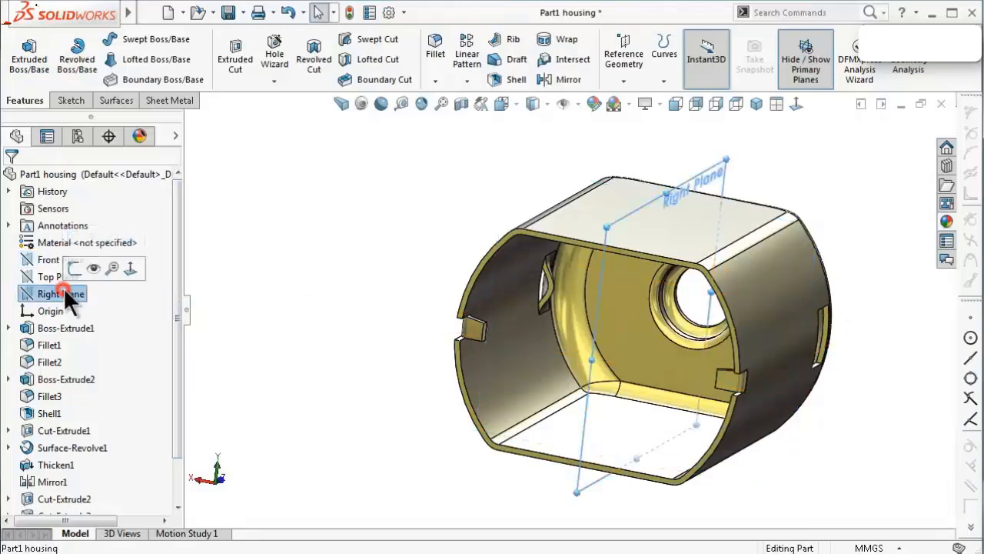
pyautogui.click(559, 80)
pyautogui.scroll(-5, 559, 280)
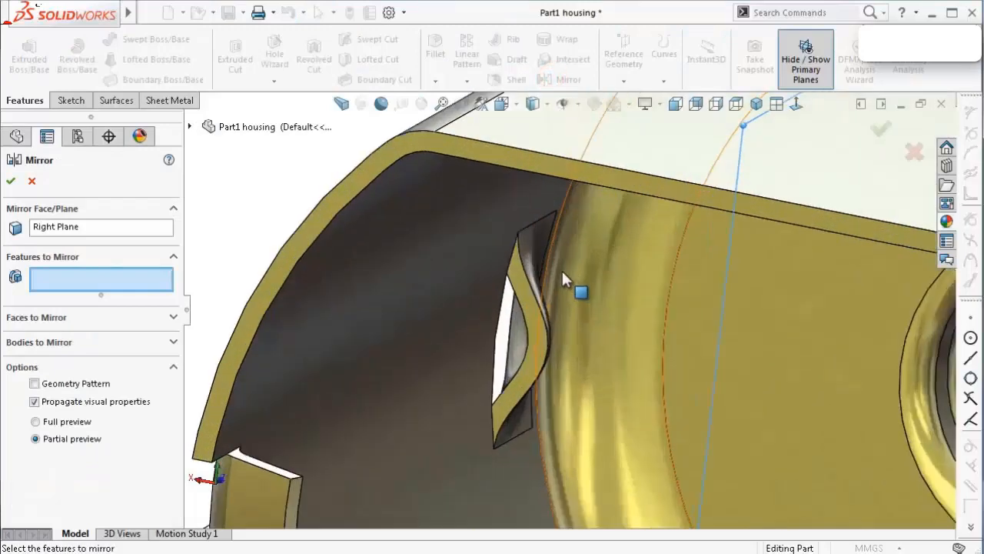
pyautogui.click(529, 329)
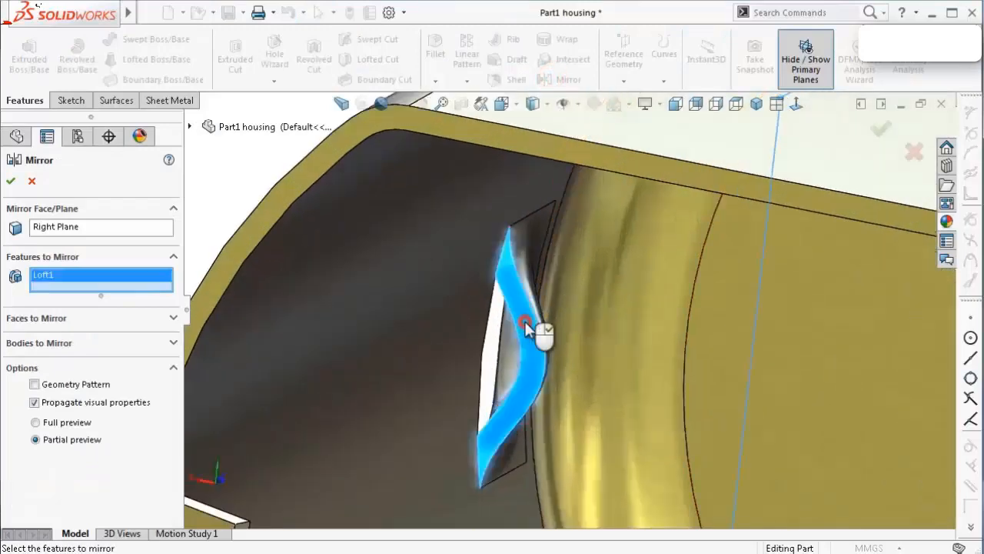
pyautogui.scroll(5, 573, 323)
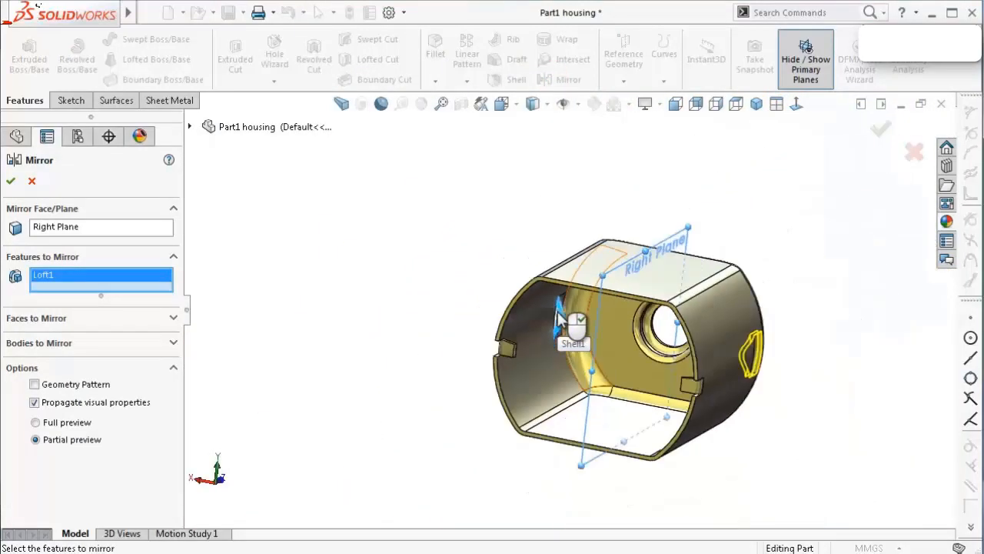
pyautogui.click(882, 130)
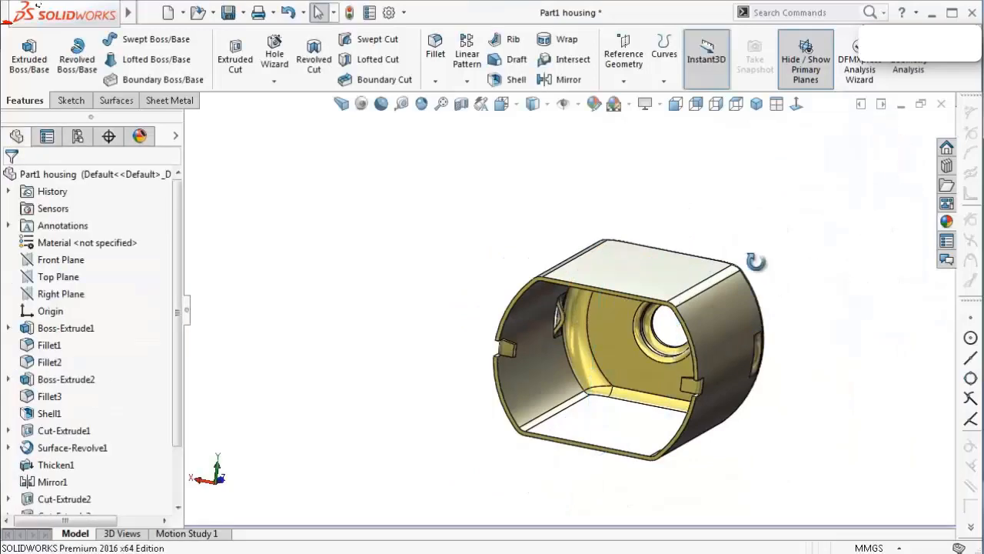
pyautogui.moveTo(889, 137); pyautogui.dragTo(671, 243, button='middle')
pyautogui.scroll(-6, 690, 380)
pyautogui.moveTo(669, 389); pyautogui.dragTo(751, 384, button='middle')
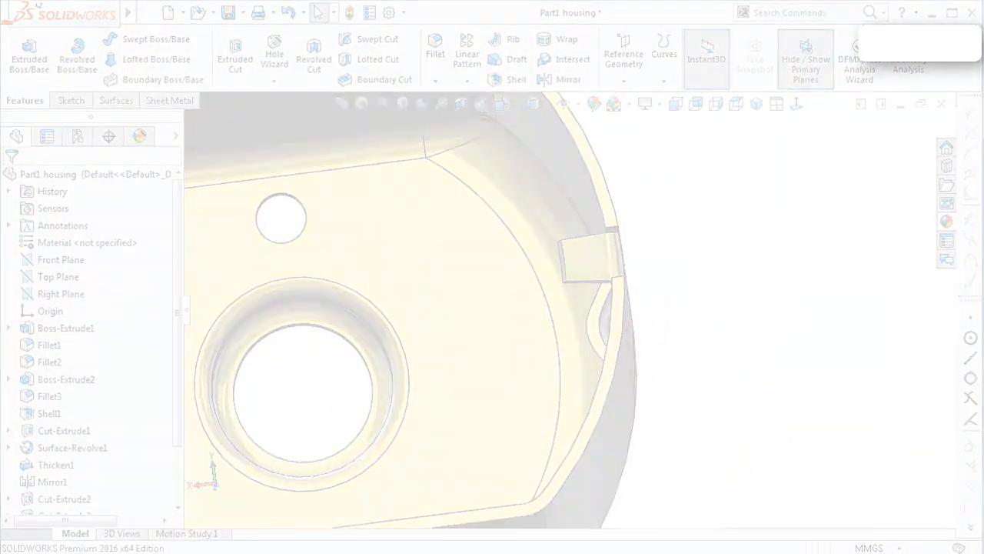